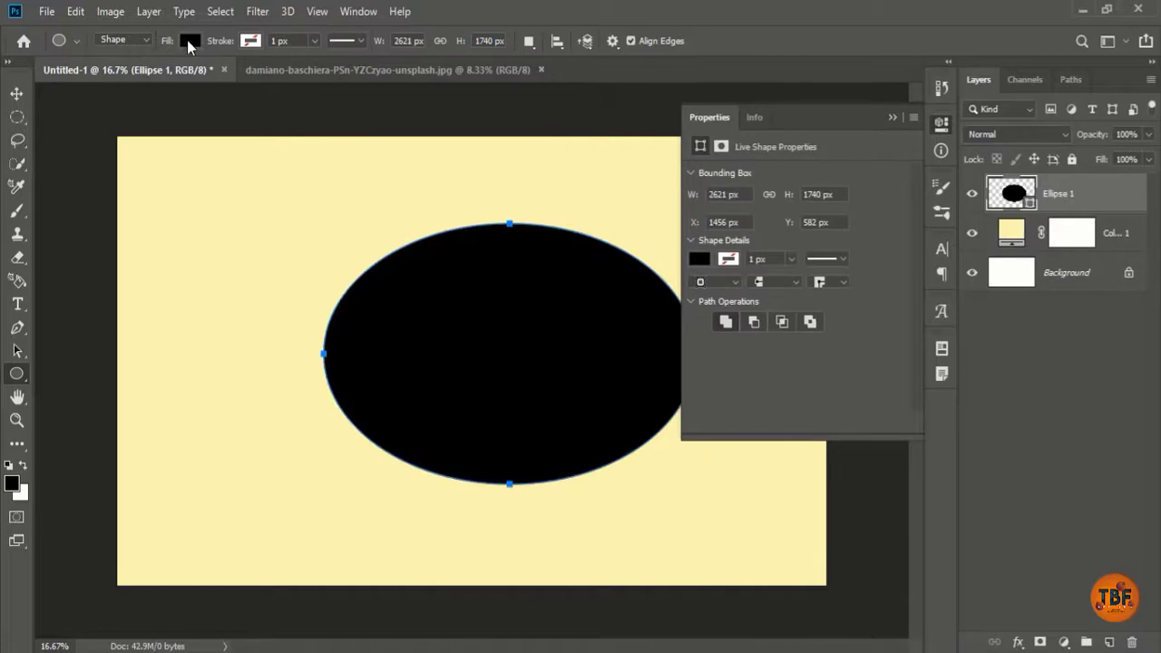
Step: Try pink, red and orange swatches, then give the ellipse a pale orange fill, ffc177
click(188, 40)
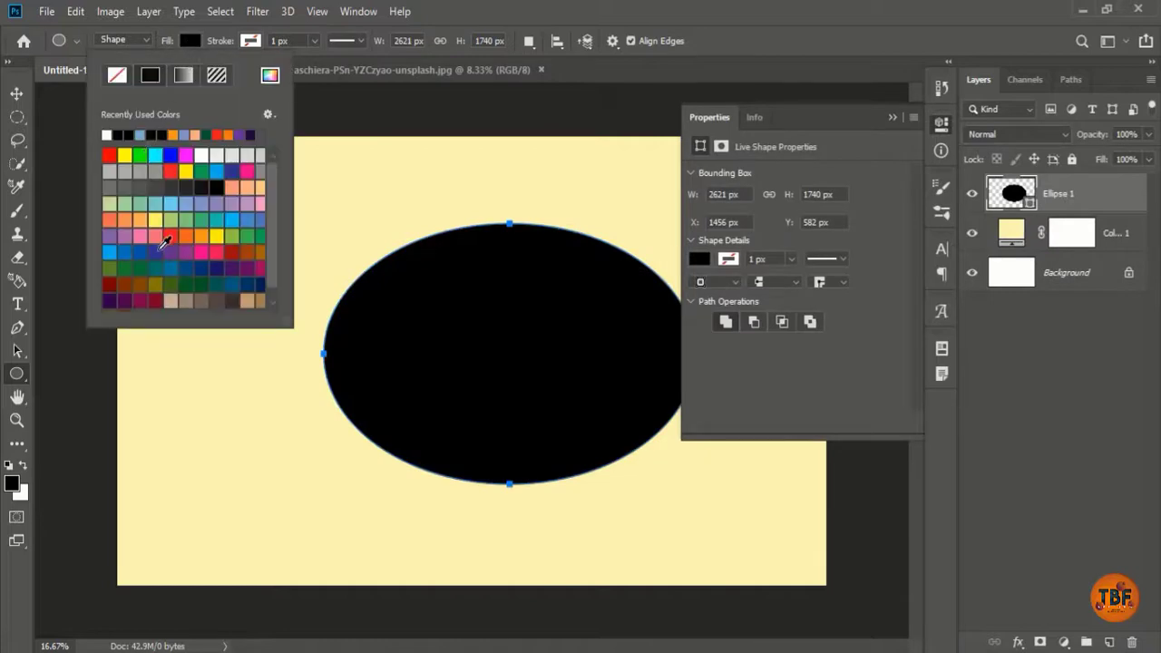
click(140, 235)
click(171, 235)
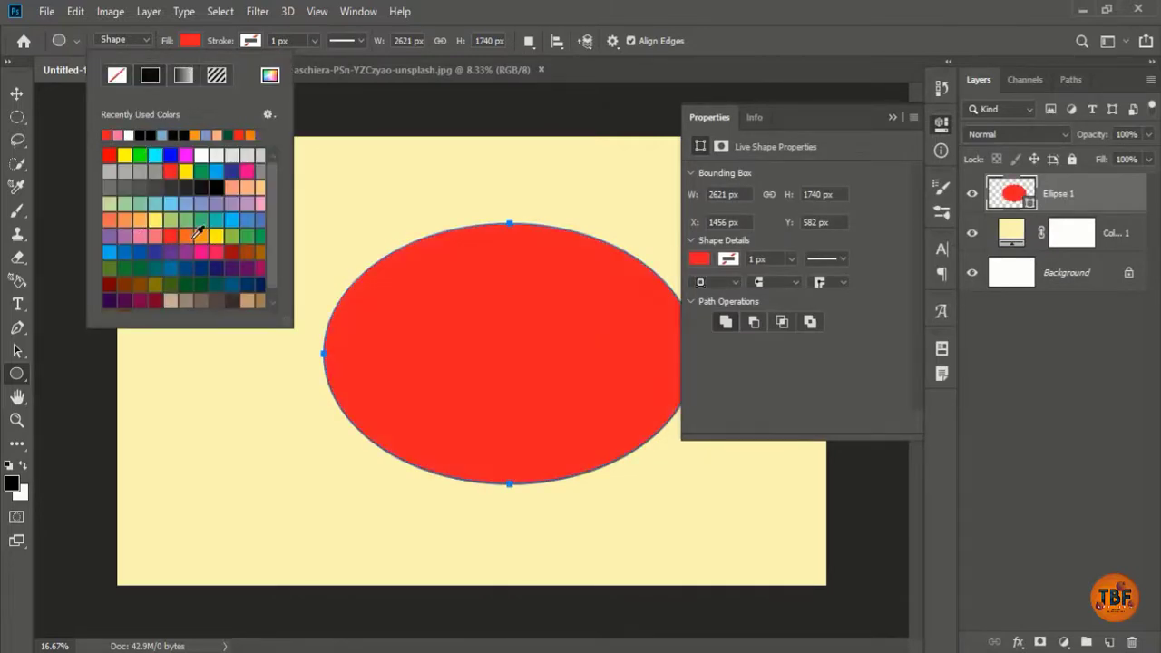
click(187, 235)
click(201, 235)
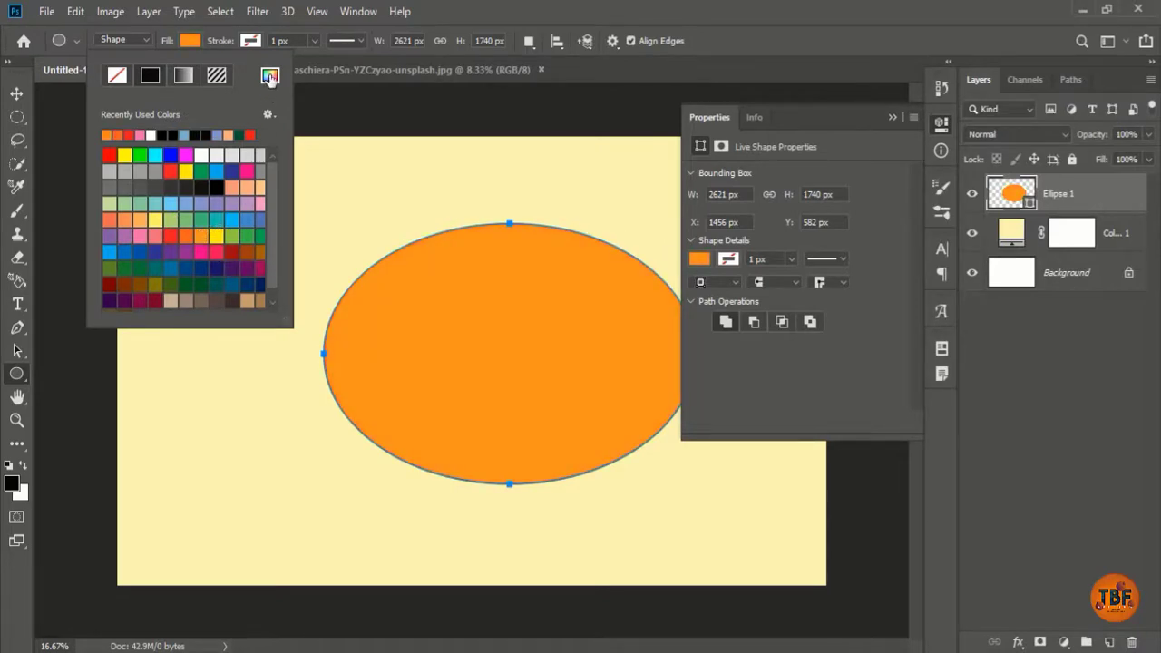
click(269, 75)
drag(902, 79, 825, 74)
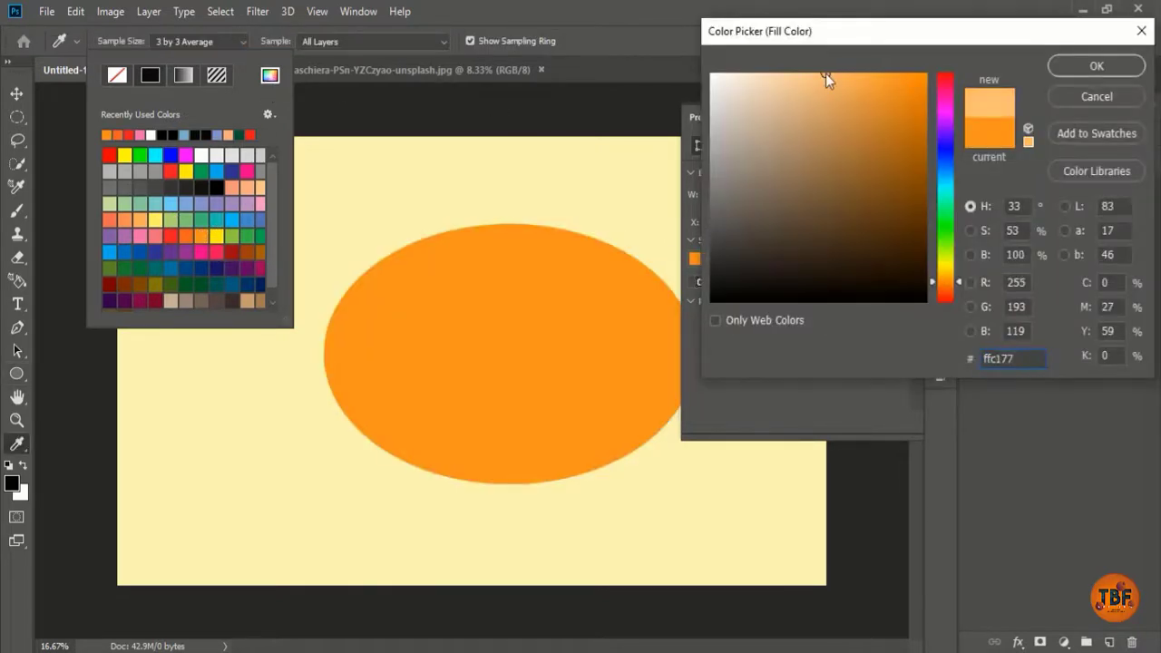
click(1094, 67)
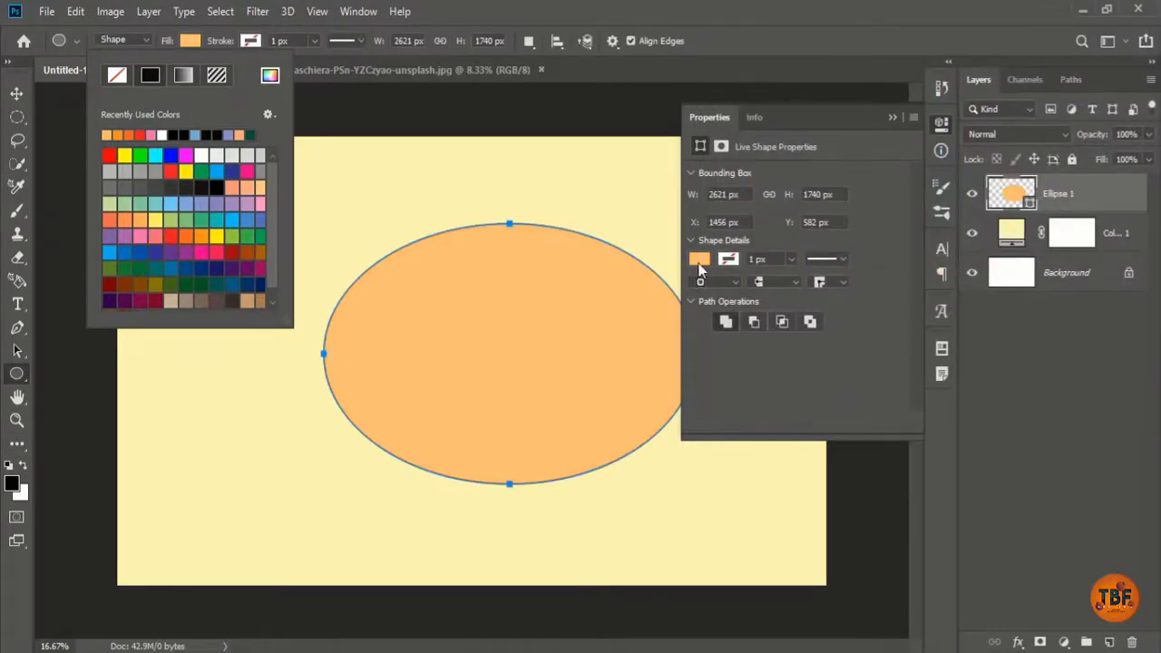
Step: Change the ellipse fill to the deeper orange #faad51 and close the shape properties
click(699, 261)
click(861, 295)
click(856, 78)
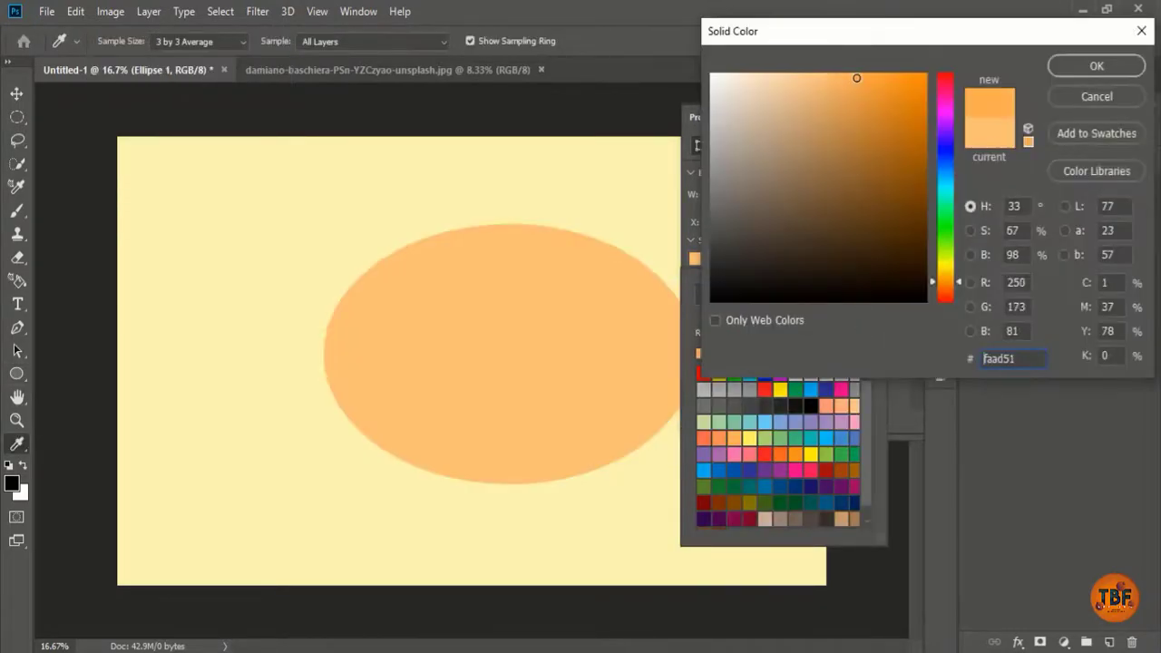
click(1076, 68)
click(942, 127)
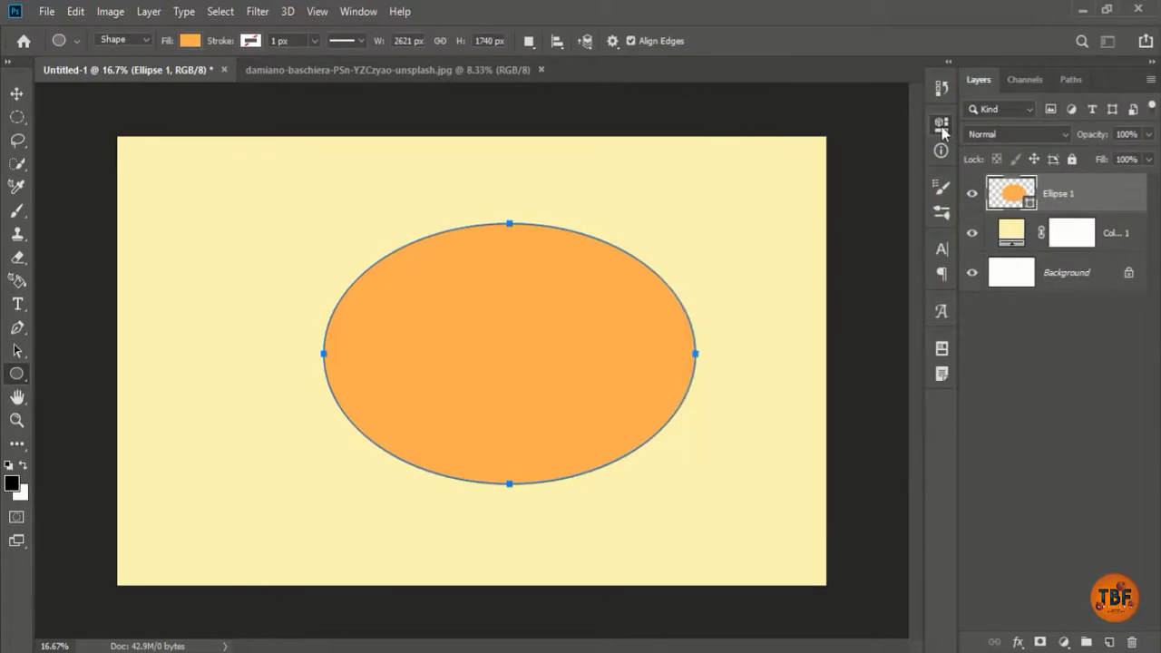
Step: Scale the orange ellipse down with Ctrl+T and move it down and to the right
key(ctrl+t)
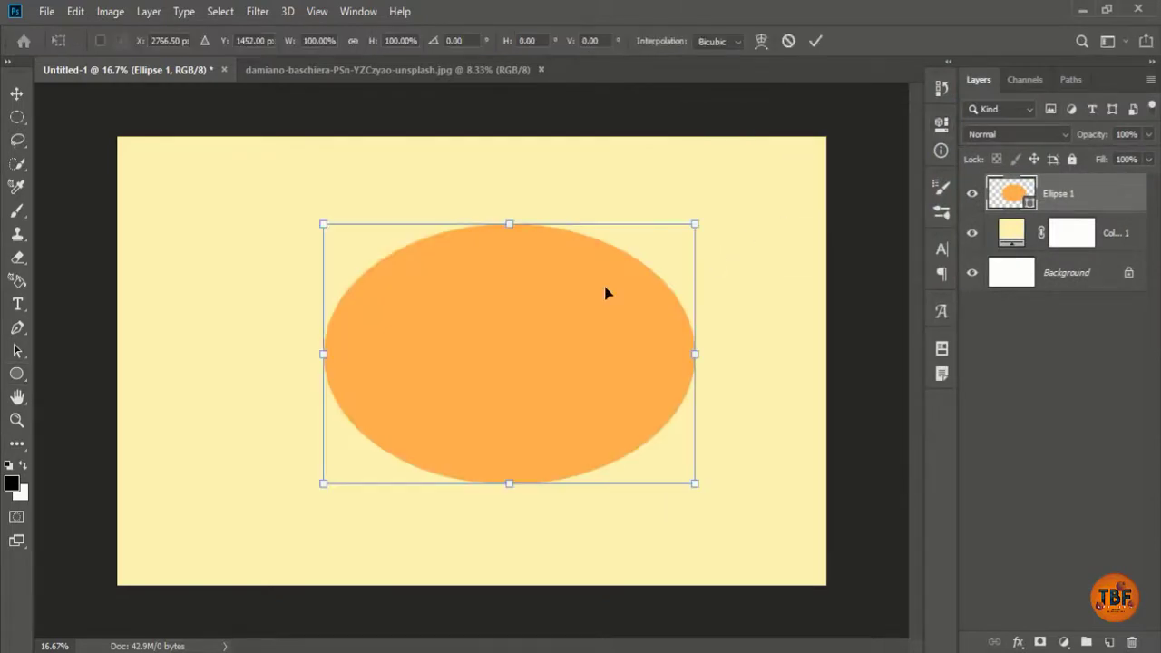
drag(529, 319, 485, 373)
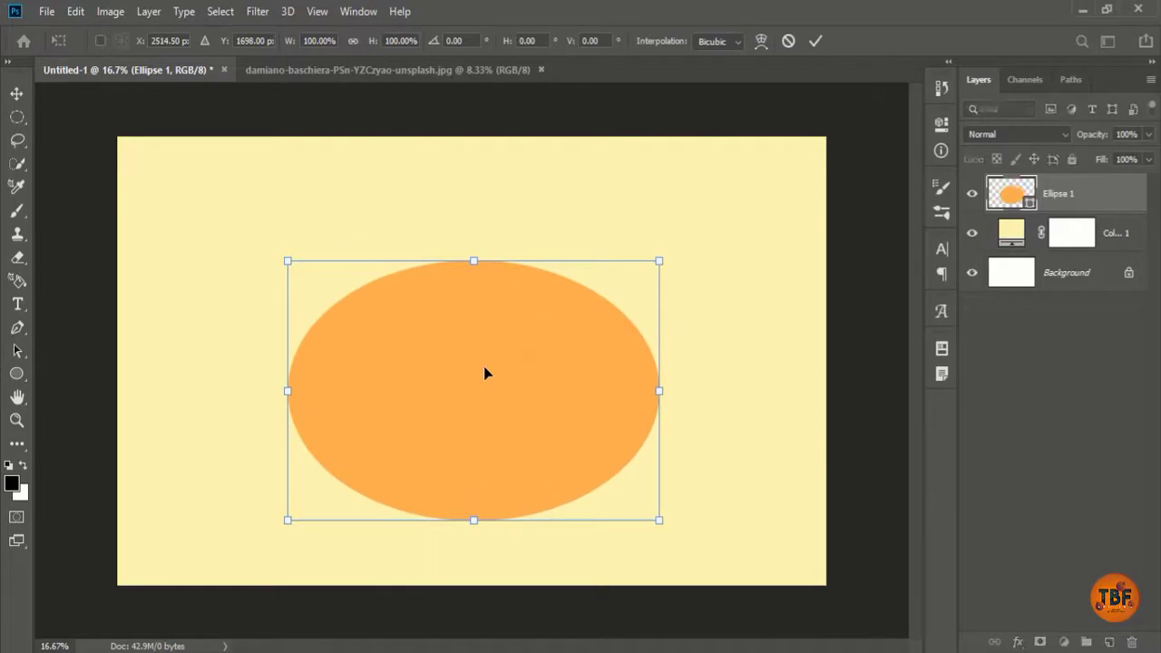
drag(655, 518, 613, 484)
drag(502, 374, 532, 396)
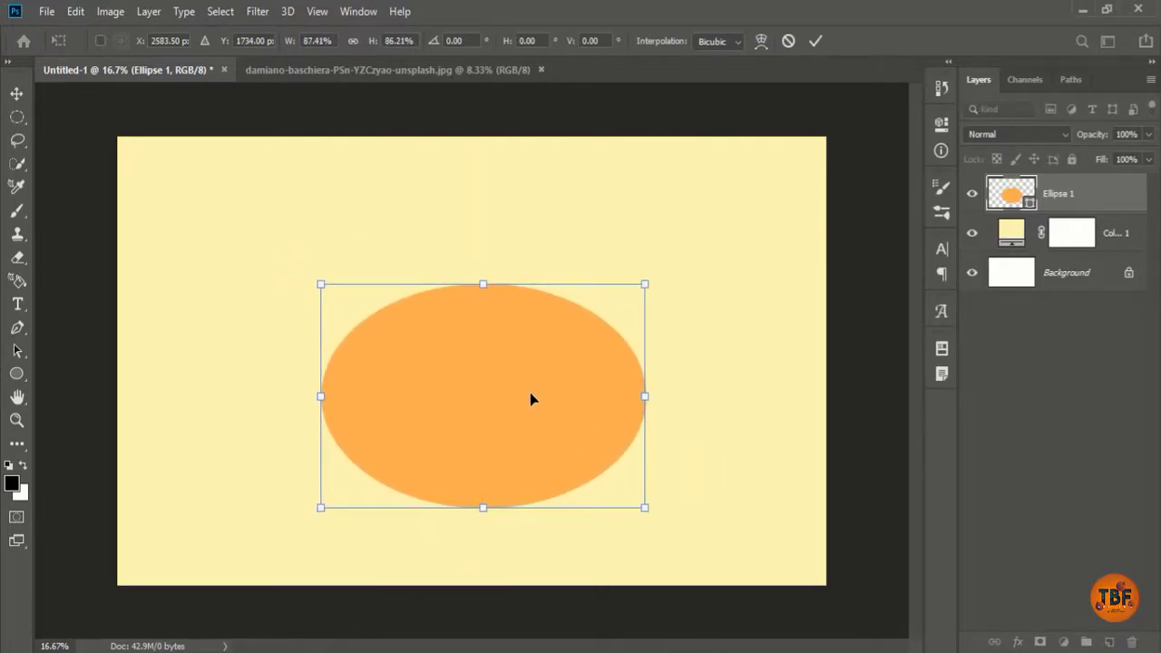
Step: Warp the ellipse's top edge downward into a curved bean shape and commit it
click(761, 40)
drag(538, 286, 526, 399)
key(Return)
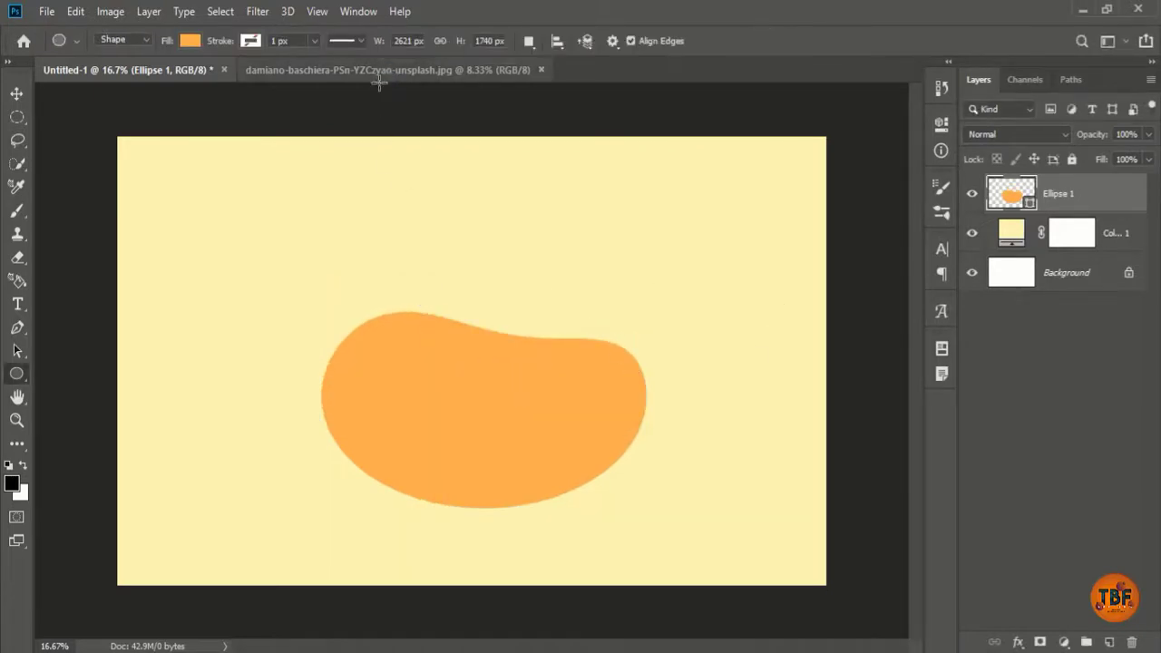
right_click(14, 372)
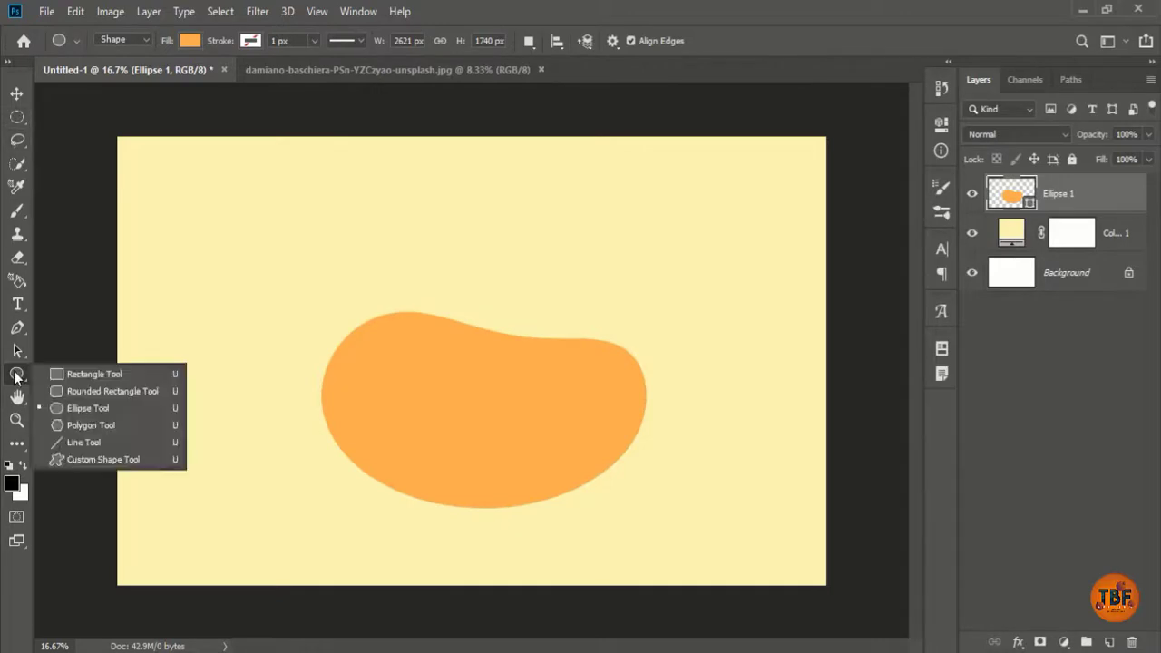
Step: Draw a hatched triangle custom shape near the blob's top-left
click(98, 460)
click(691, 43)
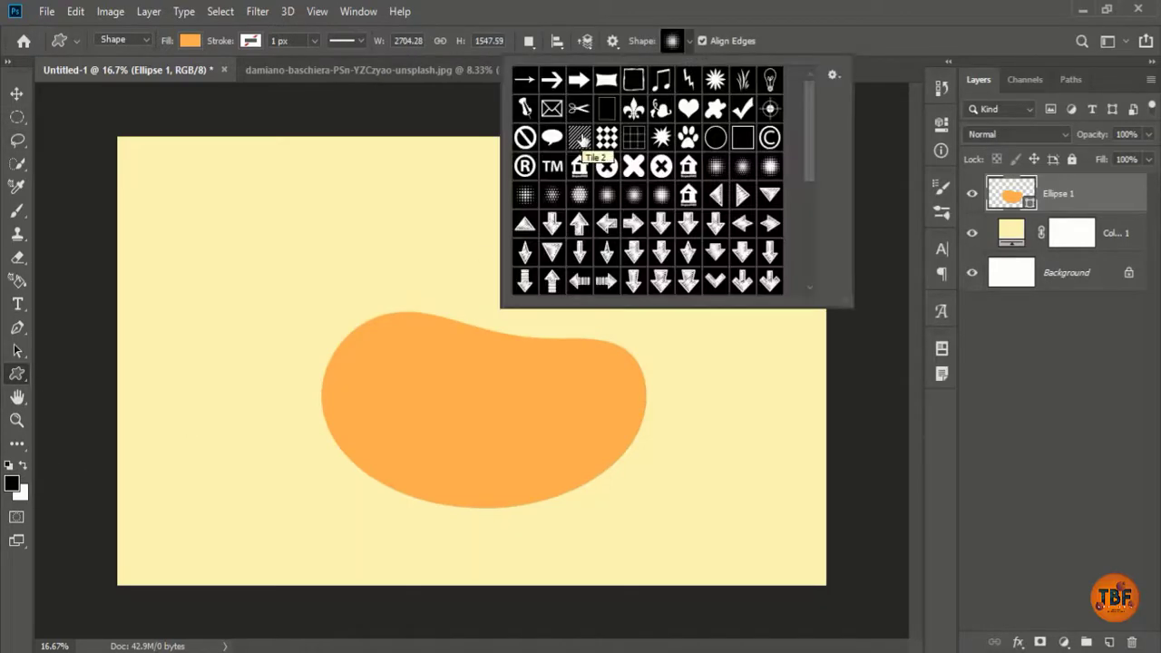
scroll(808, 136, down, 4)
scroll(808, 136, up, 4)
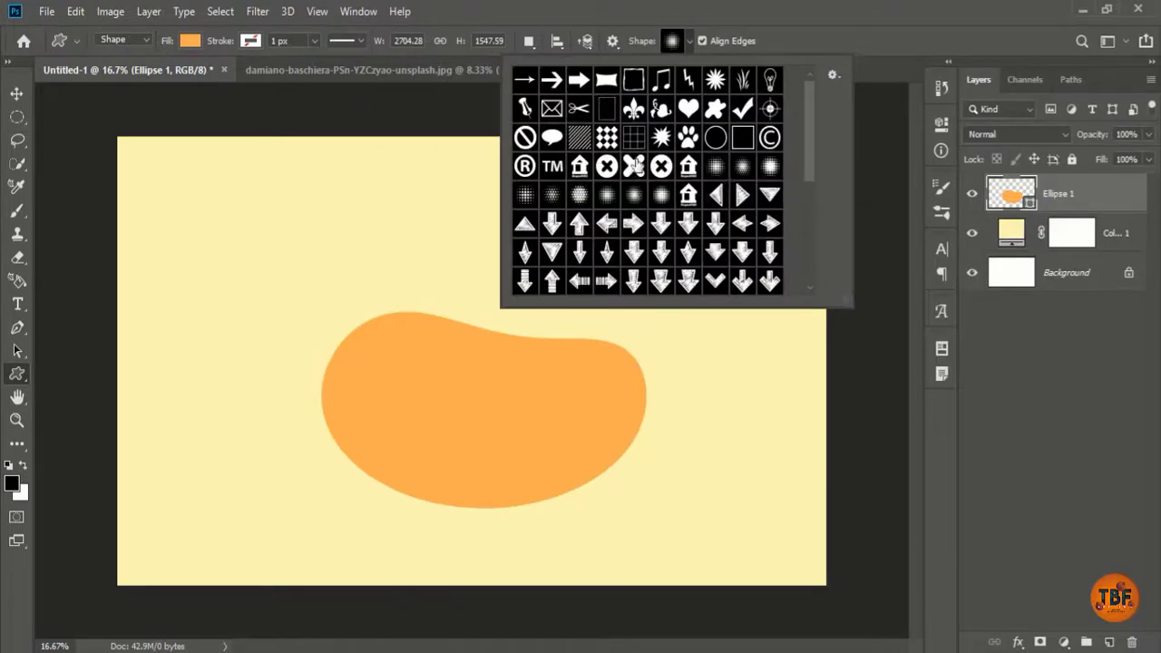
drag(850, 305, 871, 361)
click(689, 195)
drag(351, 328, 396, 370)
key(ctrl+plus)
key(ctrl+plus)
key(ctrl+z)
drag(242, 308, 316, 379)
Step: Set the triangle's fill colour to white
click(190, 40)
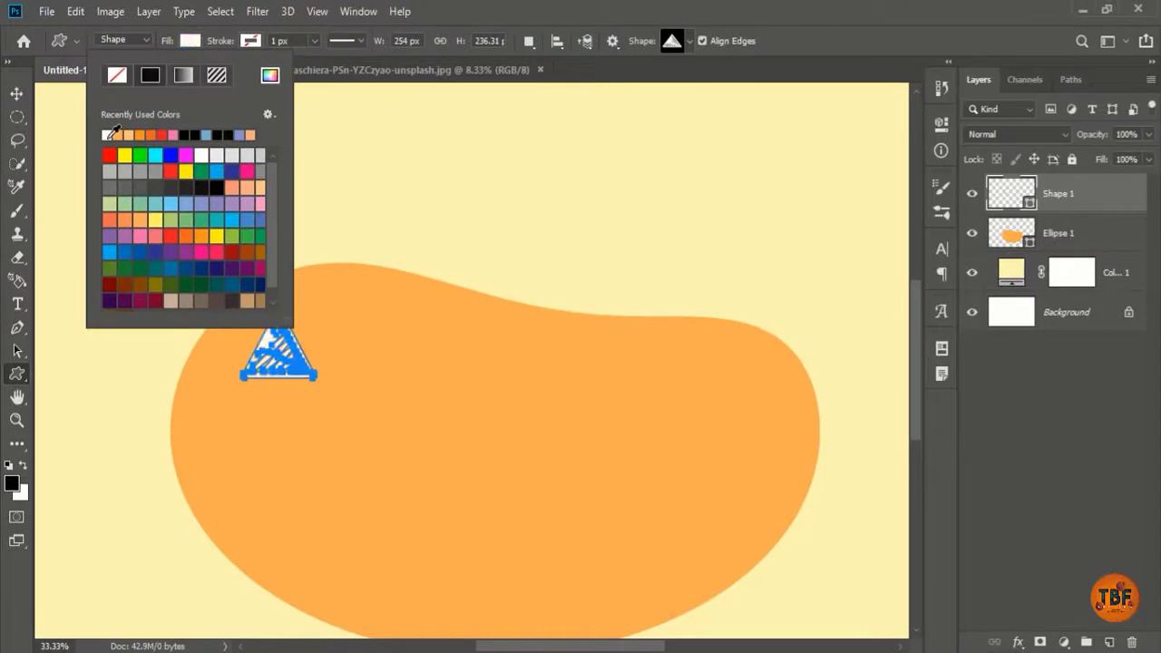
click(111, 154)
click(292, 318)
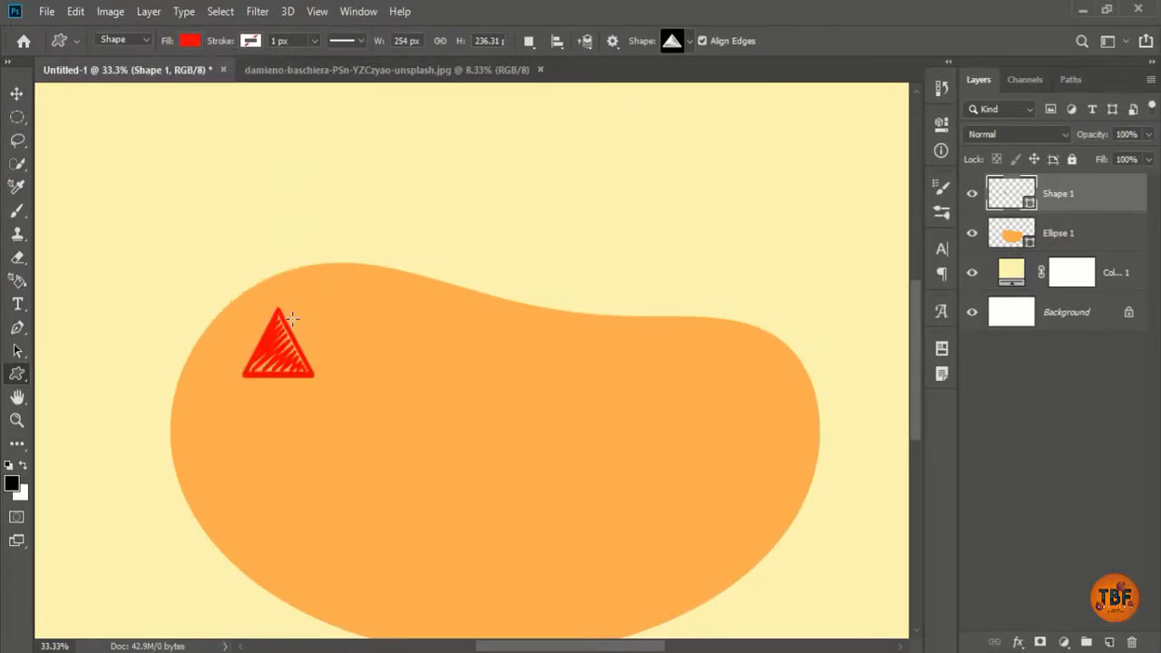
click(190, 39)
click(138, 136)
double_click(132, 136)
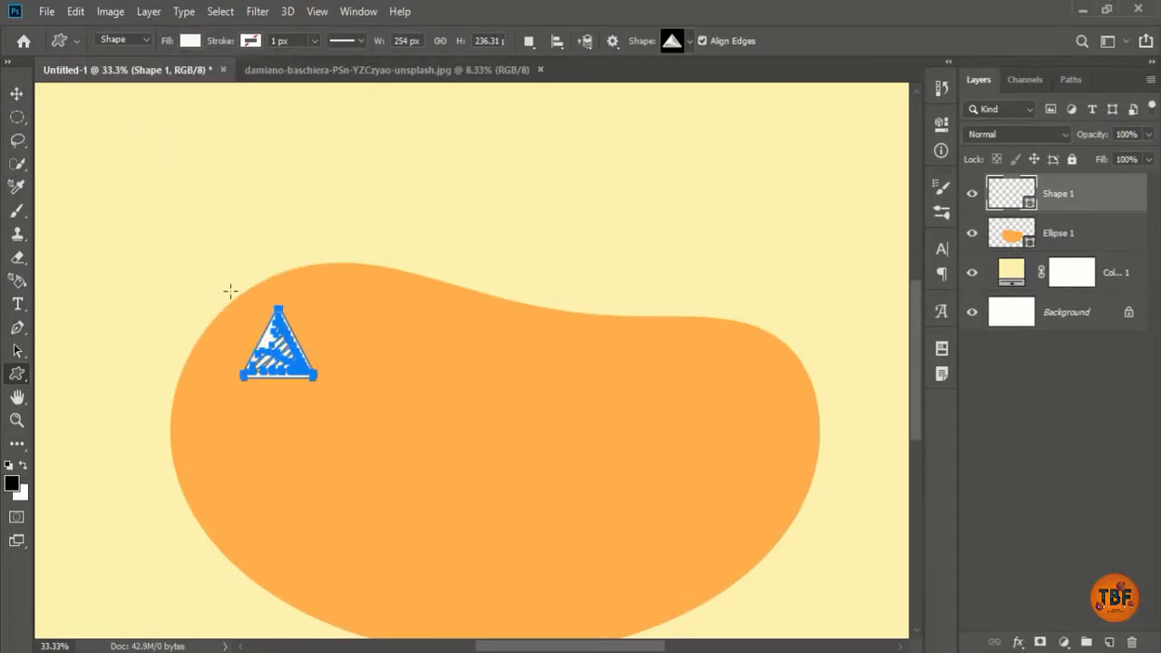
Step: Position the triangle and duplicate it into a row of eight across the blob
key(v)
drag(277, 361, 421, 339)
drag(421, 338, 586, 339)
drag(586, 339, 670, 338)
drag(670, 338, 753, 337)
shift+click(1059, 430)
click(1072, 194)
drag(275, 422, 300, 428)
drag(754, 343, 824, 424)
shift+click(1094, 471)
Step: Copy the triangle row downward into further rows and select all the triangle layers
scroll(825, 472, down, 2)
drag(825, 424, 831, 577)
scroll(830, 544, down, 2)
key(ctrl+minus)
key(ctrl+minus)
drag(417, 322, 485, 308)
drag(447, 356, 427, 316)
click(1098, 501)
scroll(1098, 504, up, 15)
shift+click(1058, 192)
Step: Group the triangles as Group 1 and clip the group inside the orange blob
key(ctrl+g)
right_click(1056, 192)
click(984, 316)
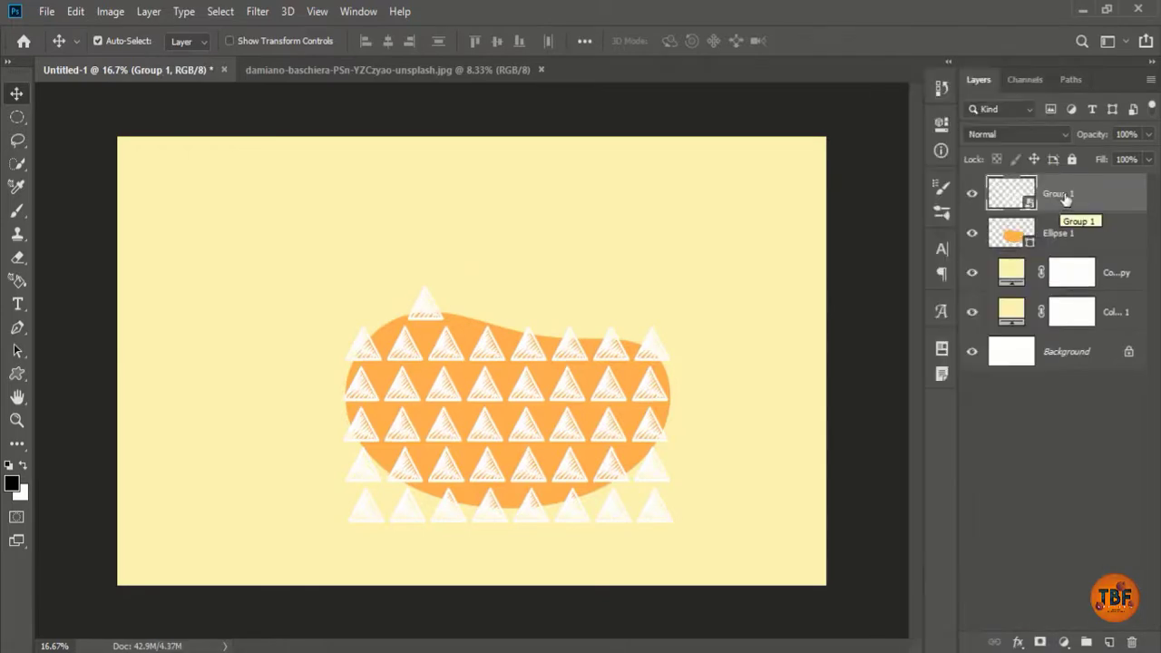
right_click(1066, 199)
click(961, 381)
drag(548, 417, 544, 416)
Step: Select the whole canvas and centre the blob horizontally on the page
key(ctrl+plus)
key(ctrl+minus)
key(ctrl+a)
click(388, 41)
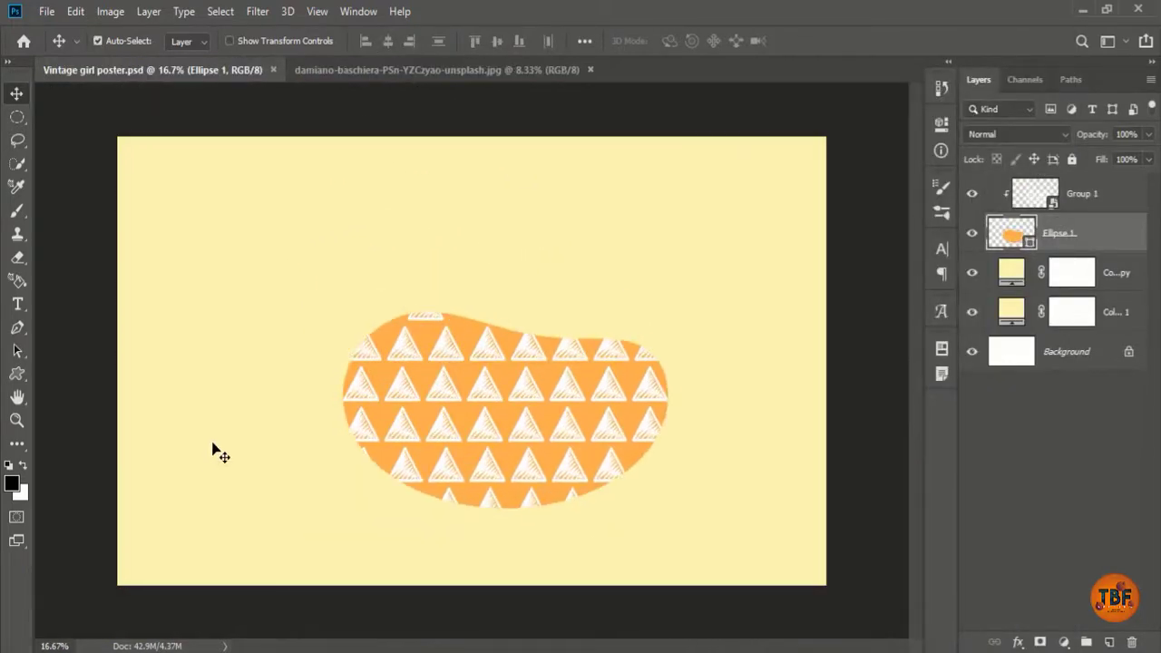
Step: Switch to the girl photo and get the Quick Selection tool ready to select her
click(435, 69)
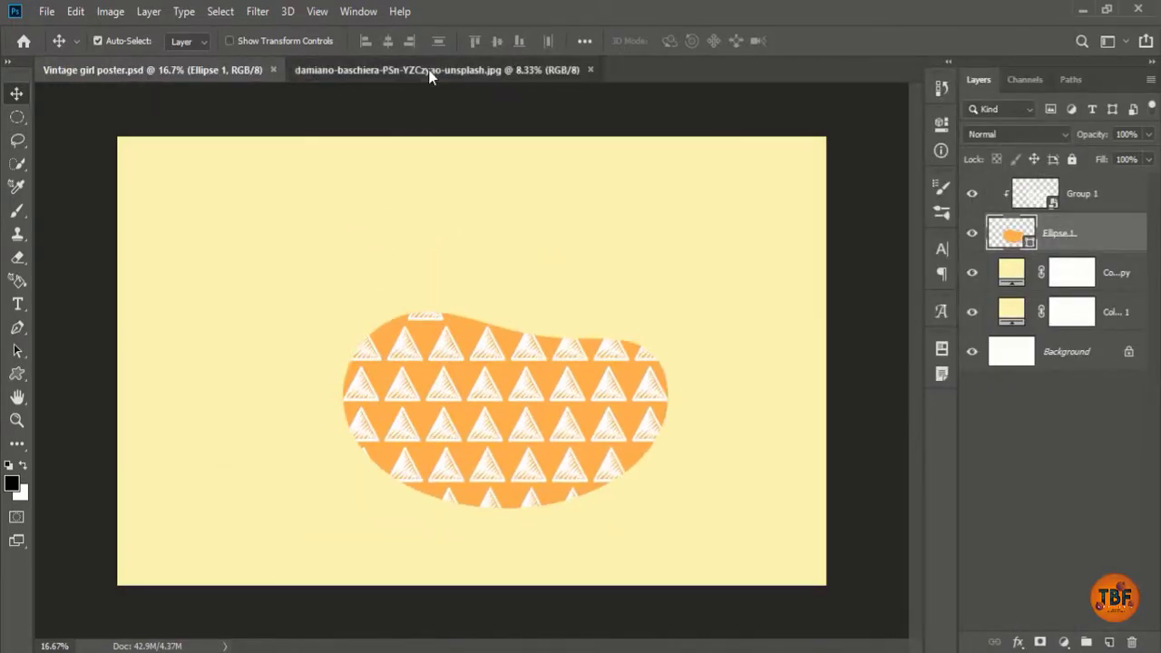
click(17, 164)
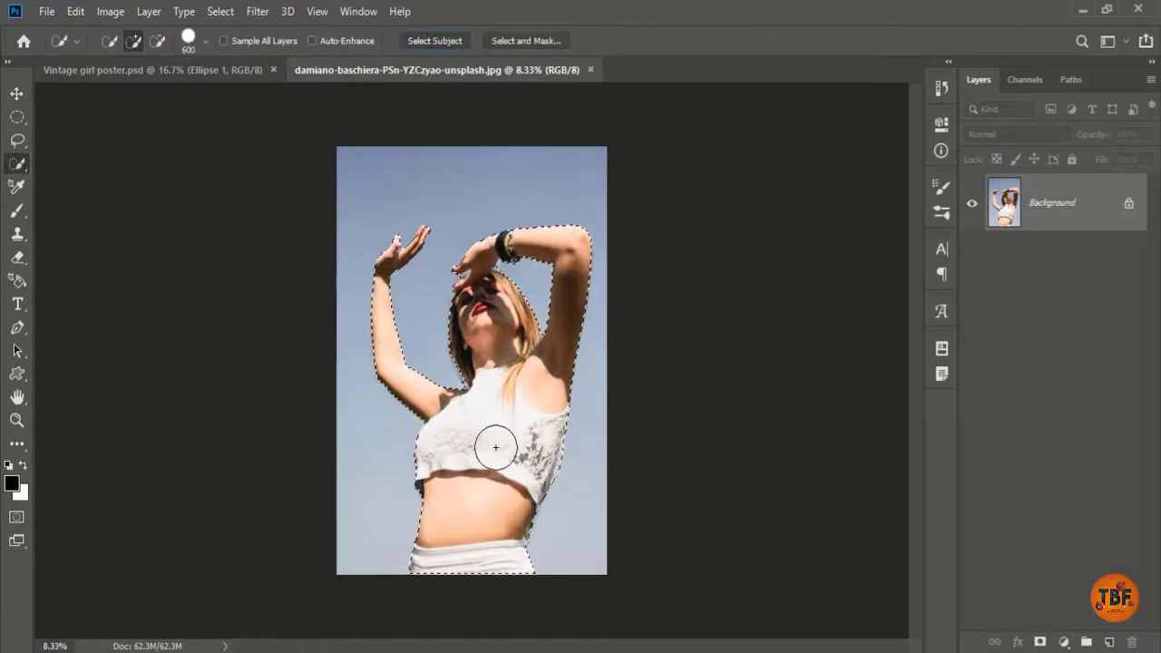
scroll(487, 385, up, 3)
scroll(680, 227, up, 3)
scroll(526, 531, down, 8)
scroll(448, 390, up, 8)
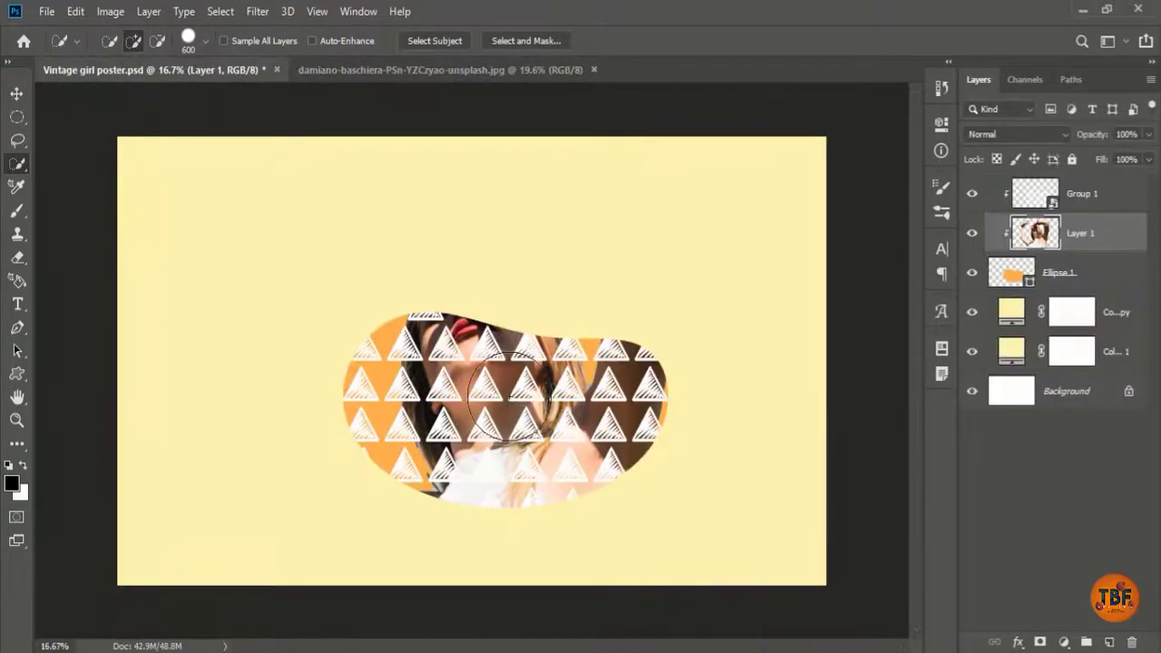
Step: Move the girl layer above the triangles, release its clipping, and scale her to about half size over the blob
drag(1083, 174, 1084, 177)
right_click(1085, 183)
click(911, 345)
key(ctrl+t)
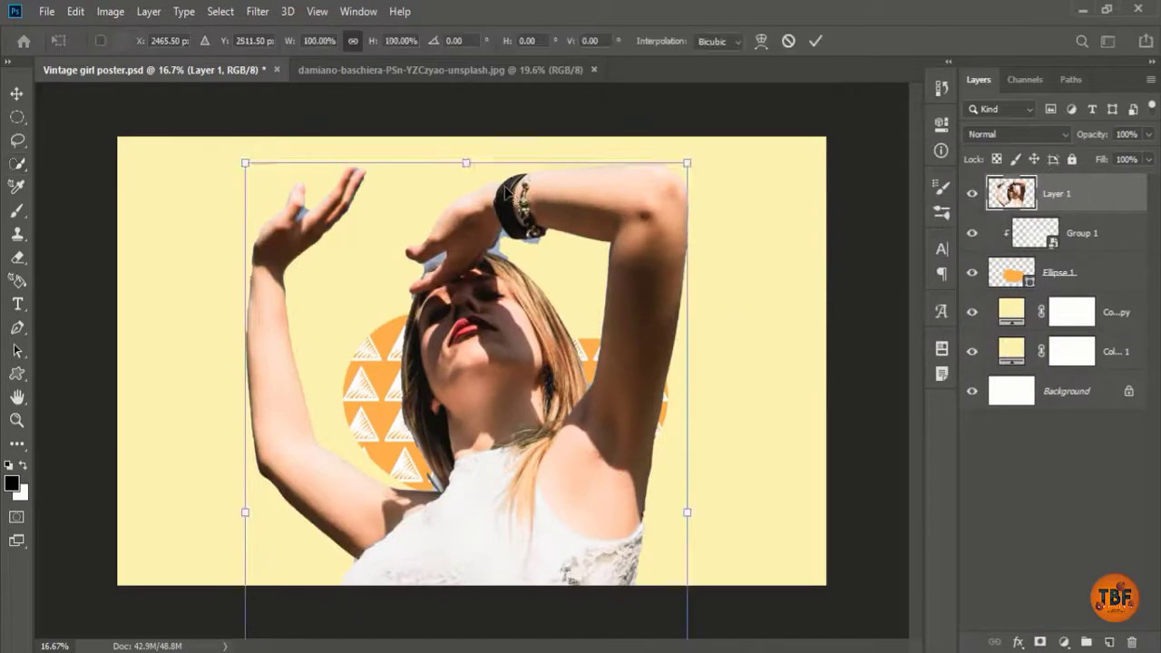
drag(466, 164, 466, 448)
mouse_move(476, 453)
mouse_down()
mouse_move(480, 204)
mouse_move(524, 145)
mouse_up()
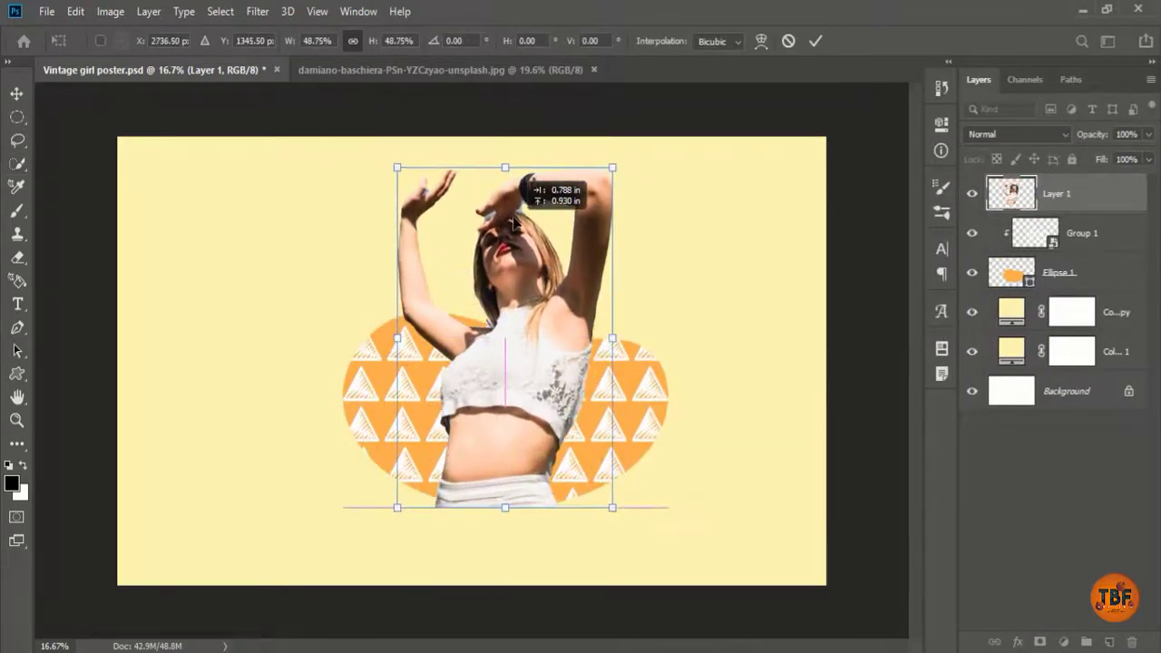
key(Return)
Step: Zoom in on the girl's top and choose the Eraser with an adjusted brush size
key(w)
key(ctrl+plus)
key(ctrl+plus)
key(ctrl+plus)
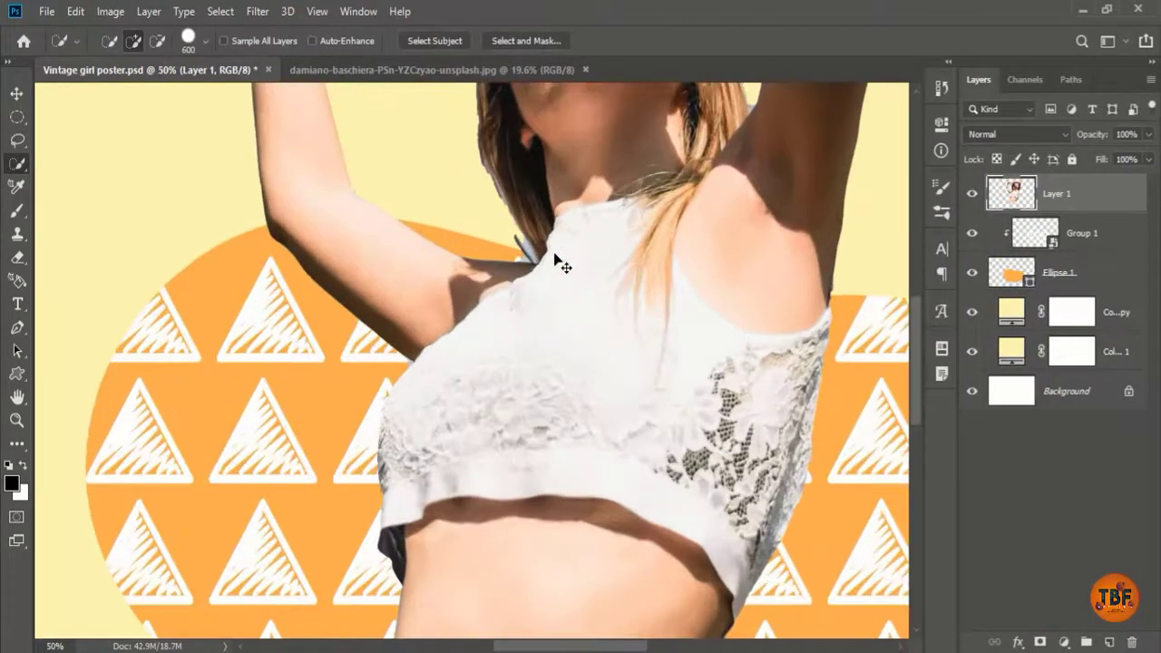
drag(554, 255, 486, 423)
click(17, 261)
right_click(397, 333)
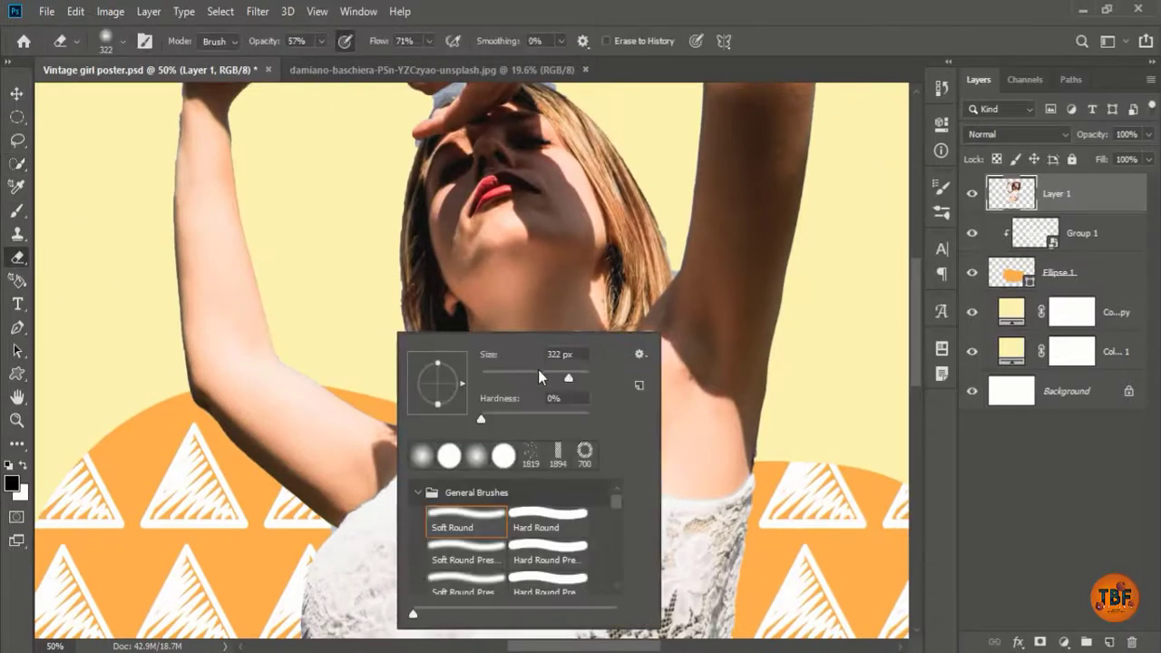
key(Return)
scroll(353, 284, up, 2)
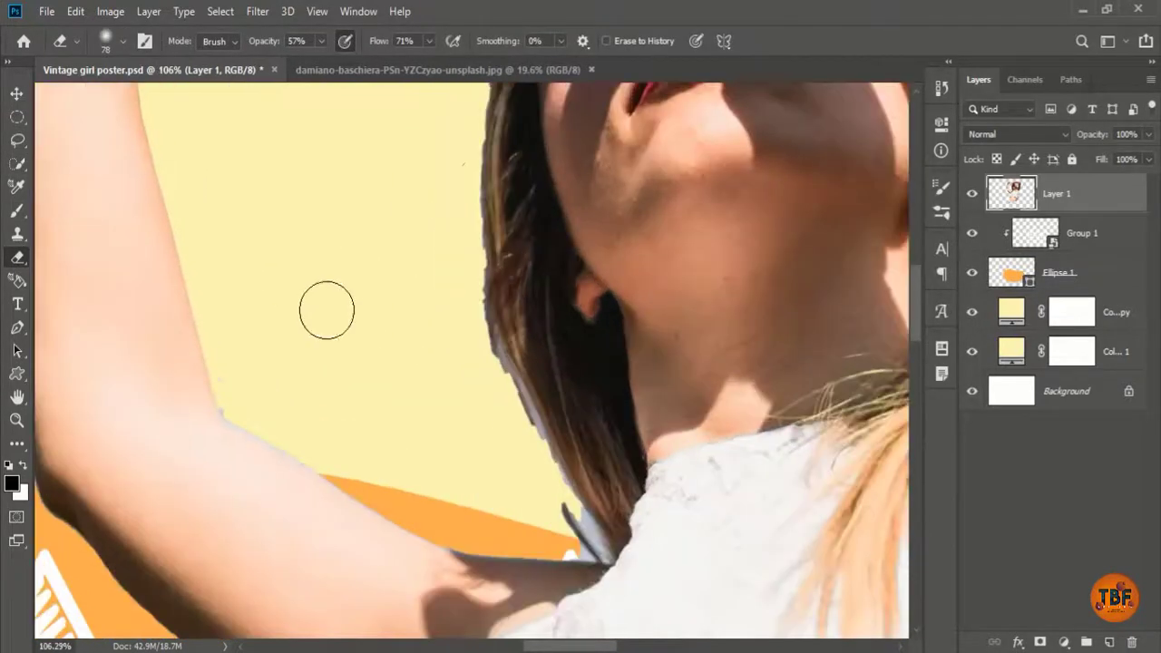
scroll(454, 143, up, 2)
Step: Erase fringe along the hair and near the bracelet, then shrink the eraser for finer work
drag(378, 271, 379, 313)
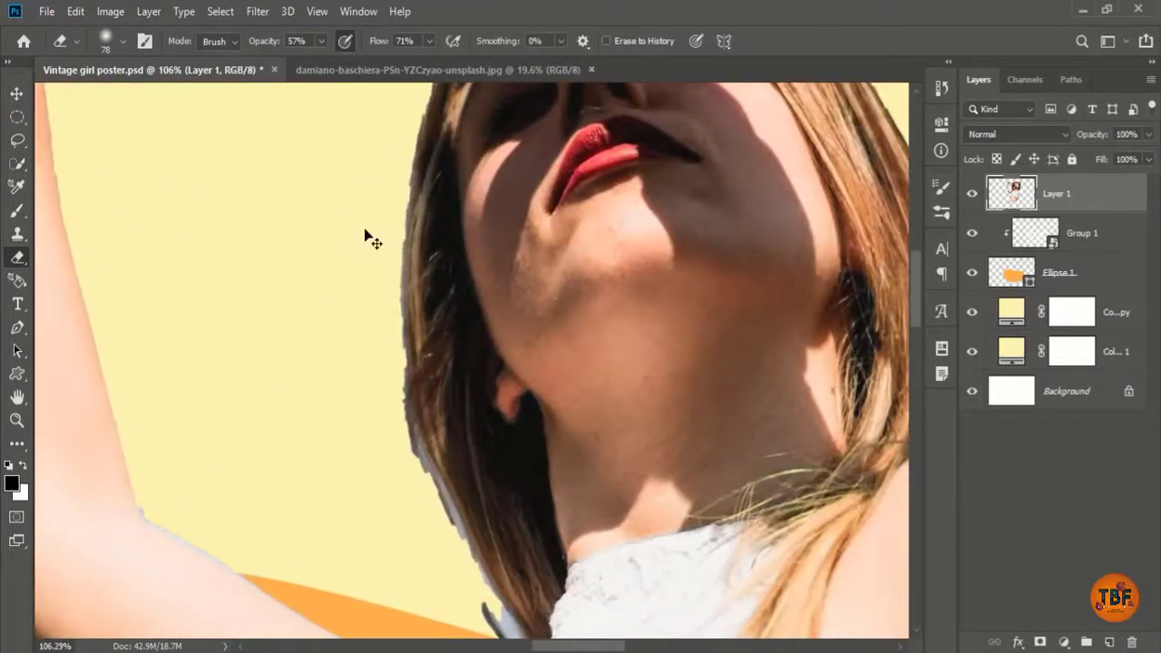
key(ctrl+z)
drag(380, 42, 412, 42)
right_click(334, 186)
key(Return)
mouse_move(336, 383)
mouse_down()
mouse_move(264, 172)
mouse_move(360, 168)
mouse_up()
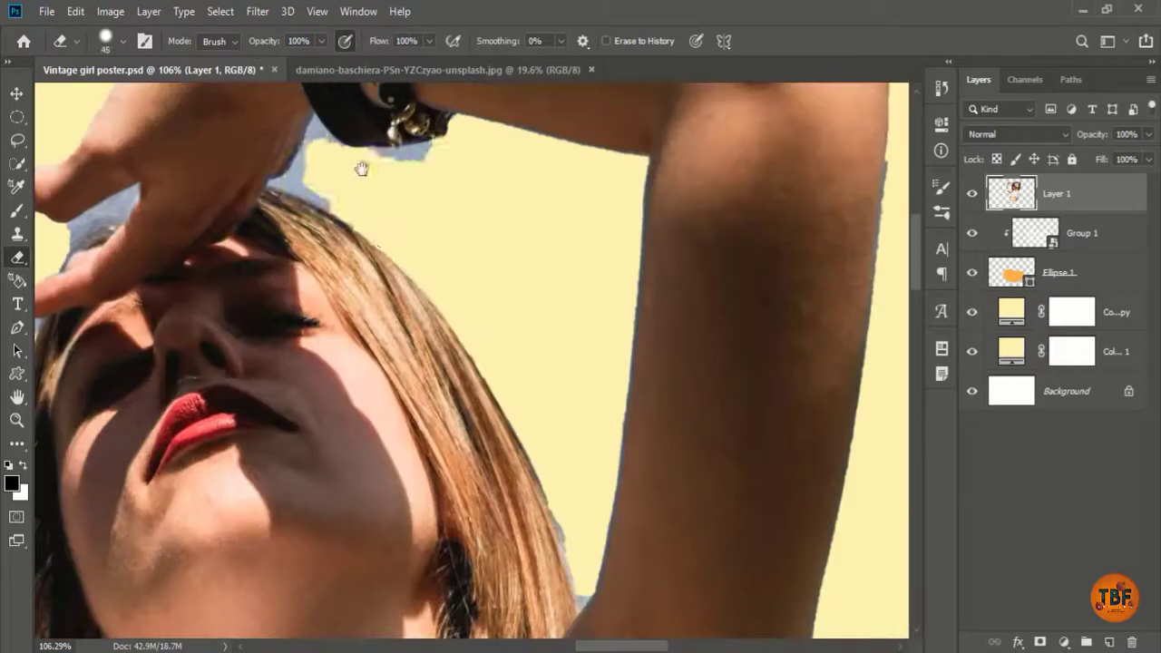
Step: Erase the blue fringe around the bracelet, fingers, watch and arm
drag(435, 148, 288, 193)
mouse_move(131, 192)
mouse_down()
mouse_move(89, 237)
mouse_move(194, 252)
mouse_up()
drag(161, 321, 122, 445)
drag(471, 265, 409, 298)
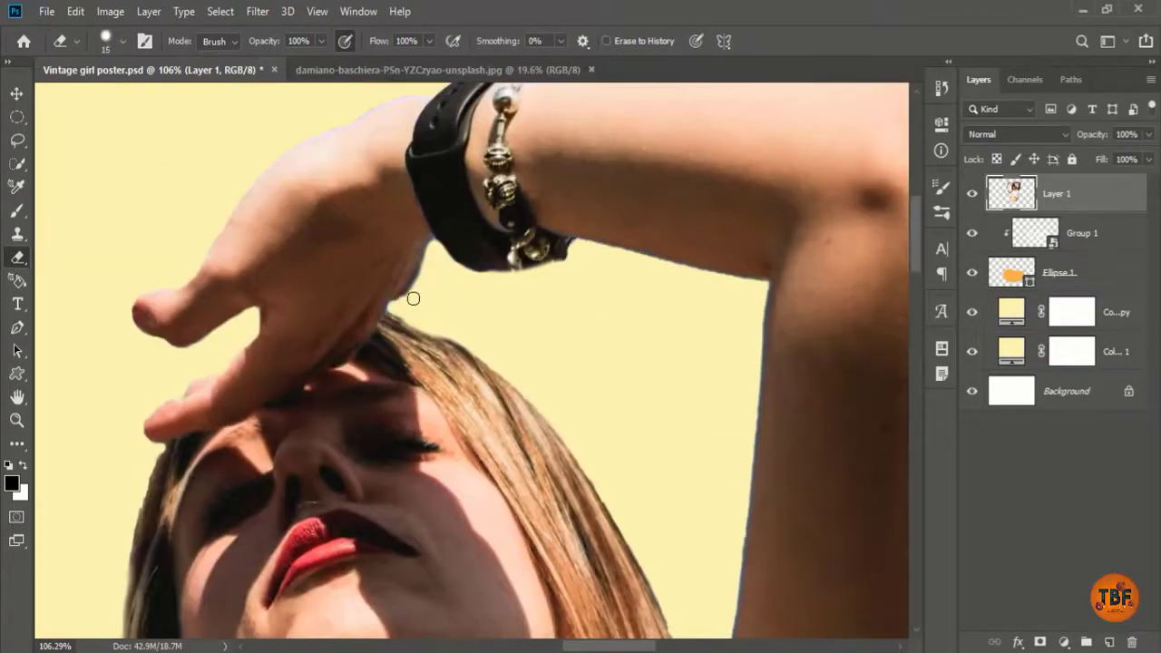
scroll(409, 299, up, 2)
drag(417, 154, 272, 544)
Step: Erase leftover fringe around the elbow, along the lower arm and at the waist
mouse_move(573, 373)
mouse_down()
mouse_move(793, 357)
mouse_move(181, 308)
mouse_up()
drag(312, 102, 452, 215)
drag(481, 581, 468, 202)
drag(432, 182, 399, 454)
drag(572, 508, 573, 267)
scroll(454, 318, down, 5)
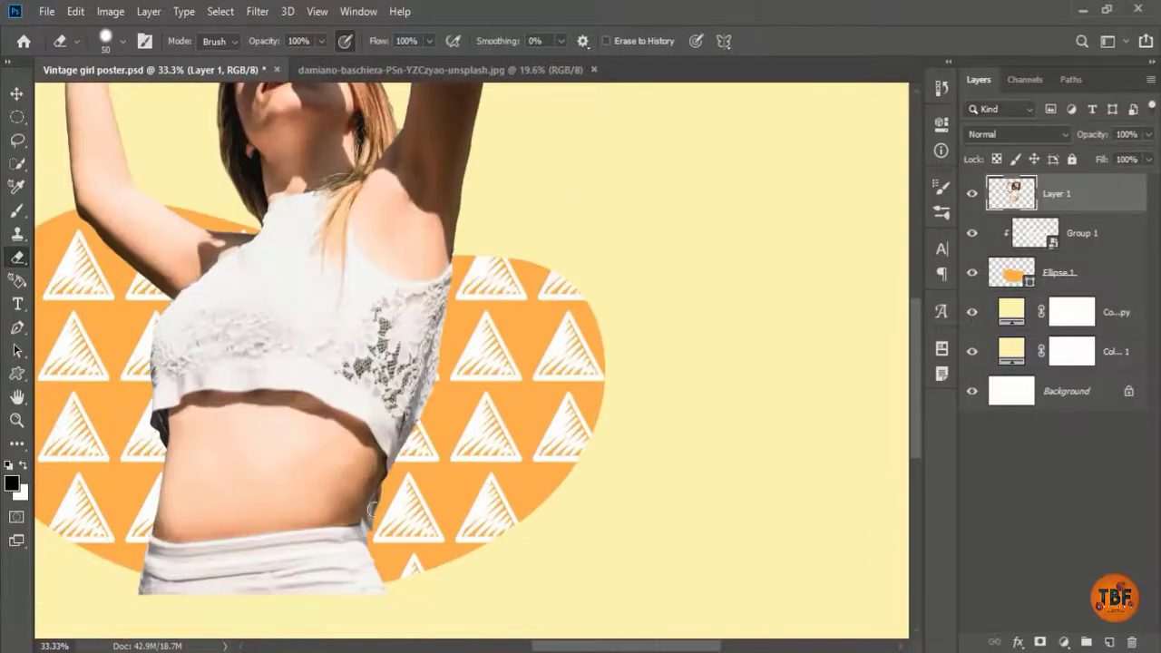
scroll(370, 536, up, 5)
drag(390, 335, 370, 536)
scroll(370, 536, down, 5)
drag(399, 181, 520, 424)
Step: Clean the blue fringe from the left hand's fingers and fingertip gaps, then fit the poster on screen
drag(136, 415, 428, 371)
scroll(427, 371, up, 5)
key(bracketleft)
key(bracketleft)
key(bracketleft)
key(bracketleft)
key(bracketleft)
scroll(357, 256, up, 3)
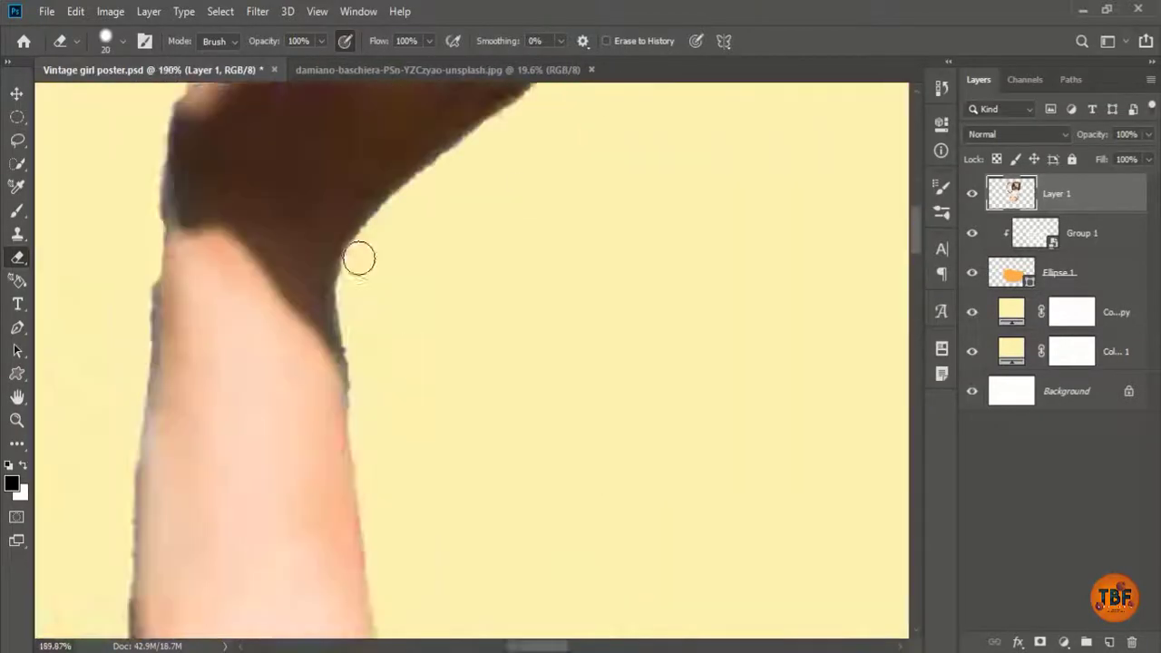
drag(635, 100, 375, 399)
drag(375, 329, 543, 202)
key(bracketleft)
key(bracketleft)
key(bracketleft)
mouse_move(195, 386)
mouse_down()
mouse_move(314, 305)
mouse_move(233, 332)
mouse_move(415, 305)
mouse_up()
click(941, 88)
key(bracketright)
key(bracketright)
key(bracketright)
drag(363, 154, 157, 384)
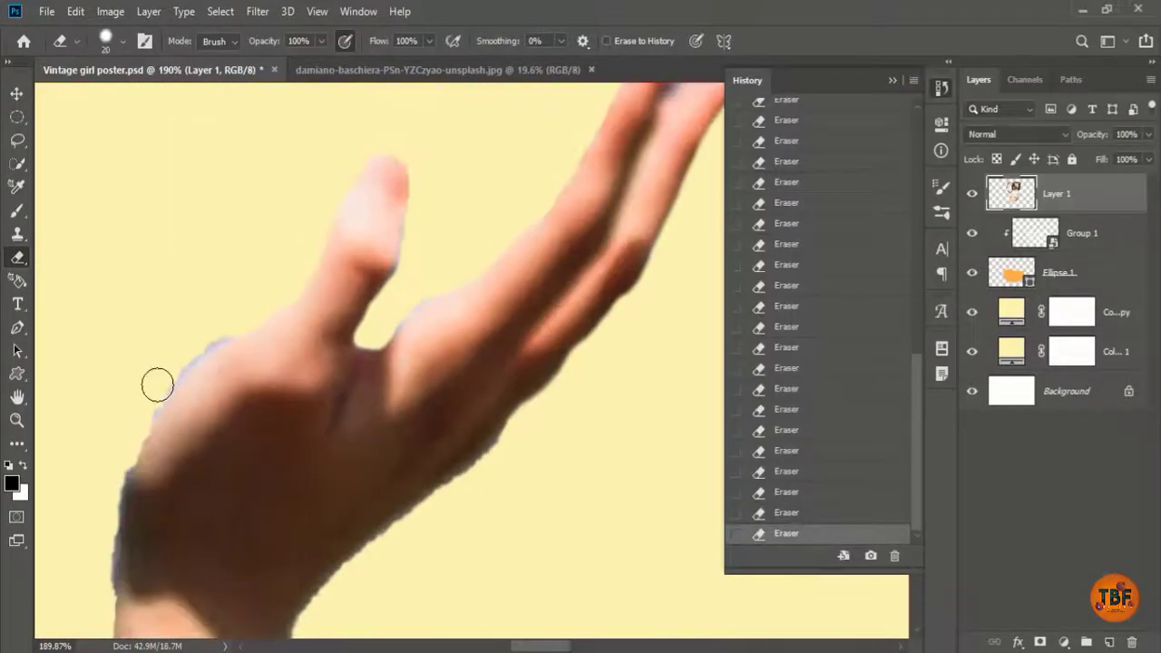
scroll(390, 327, down, 8)
scroll(531, 250, up, 10)
drag(535, 335, 467, 415)
key(ctrl+0)
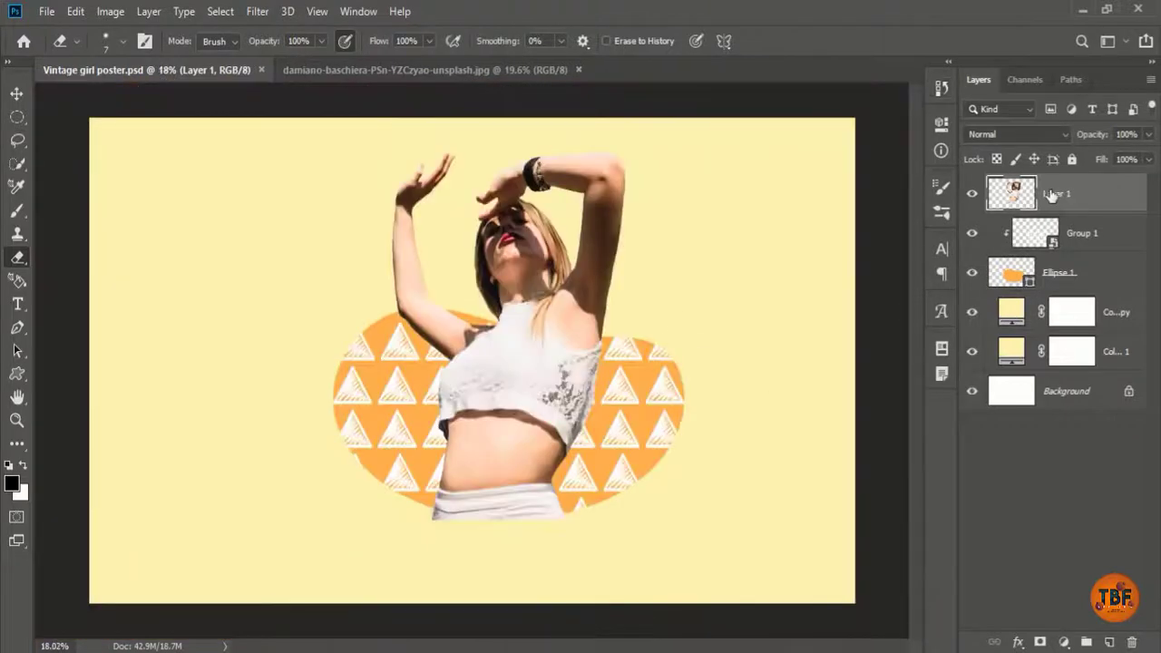
Step: Add an inverted mask to the girl's layer and paint her back in above the blob
click(1042, 641)
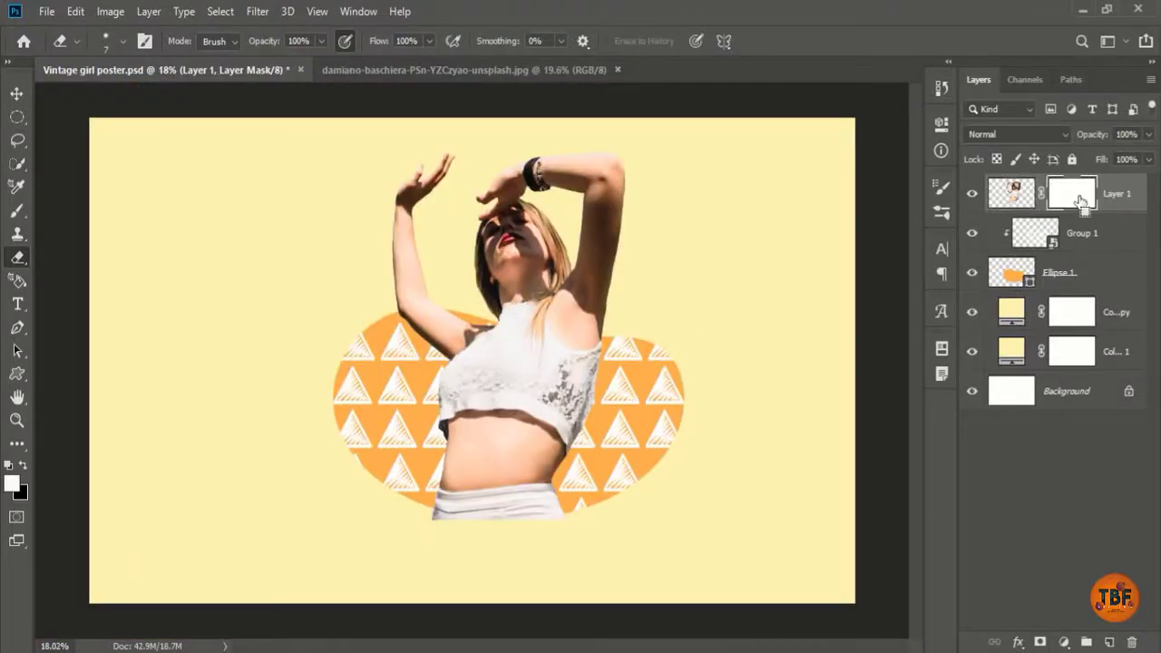
key(ctrl+i)
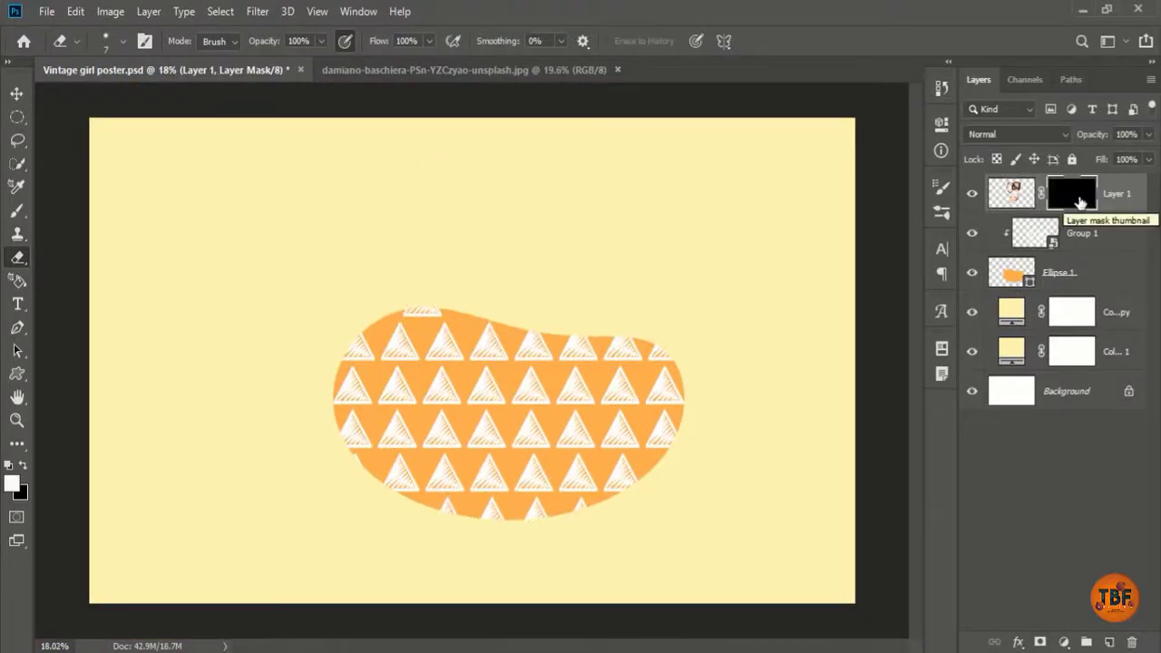
key(b)
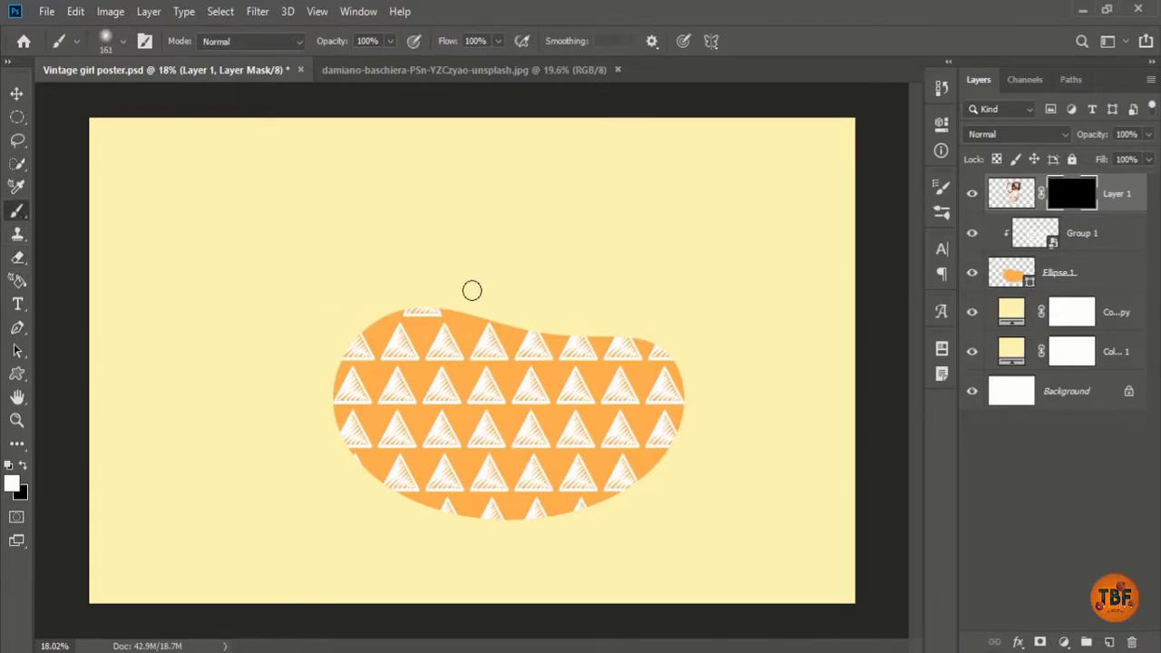
key(bracketright)
key(bracketright)
key(bracketright)
key(bracketright)
key(bracketright)
key(bracketright)
key(bracketright)
key(bracketright)
key(bracketright)
key(bracketright)
key(bracketright)
key(bracketright)
key(bracketright)
key(bracketright)
mouse_move(471, 290)
mouse_down()
mouse_move(538, 289)
mouse_move(546, 300)
mouse_move(498, 288)
mouse_move(606, 179)
mouse_move(580, 281)
mouse_move(417, 272)
mouse_move(548, 166)
mouse_move(553, 361)
mouse_move(461, 432)
mouse_move(524, 464)
mouse_move(462, 490)
mouse_move(555, 517)
mouse_move(433, 434)
mouse_move(452, 485)
mouse_up()
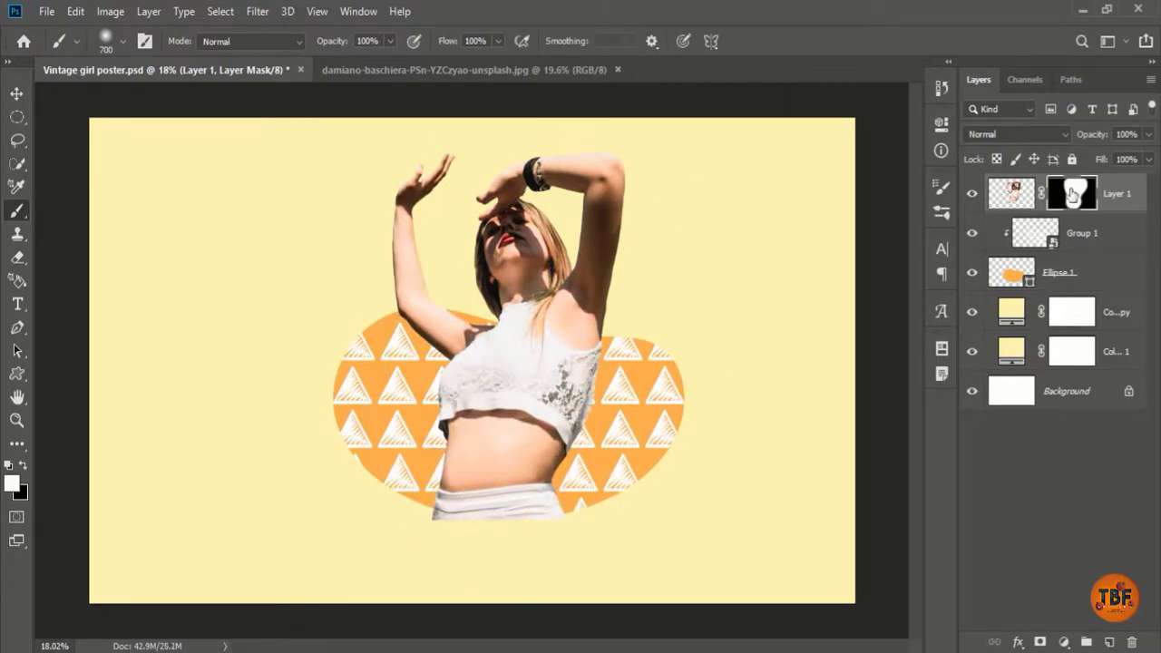
Step: Duplicate the girl's layer and clip the original Layer 1 inside the blob shape
key(ctrl+j)
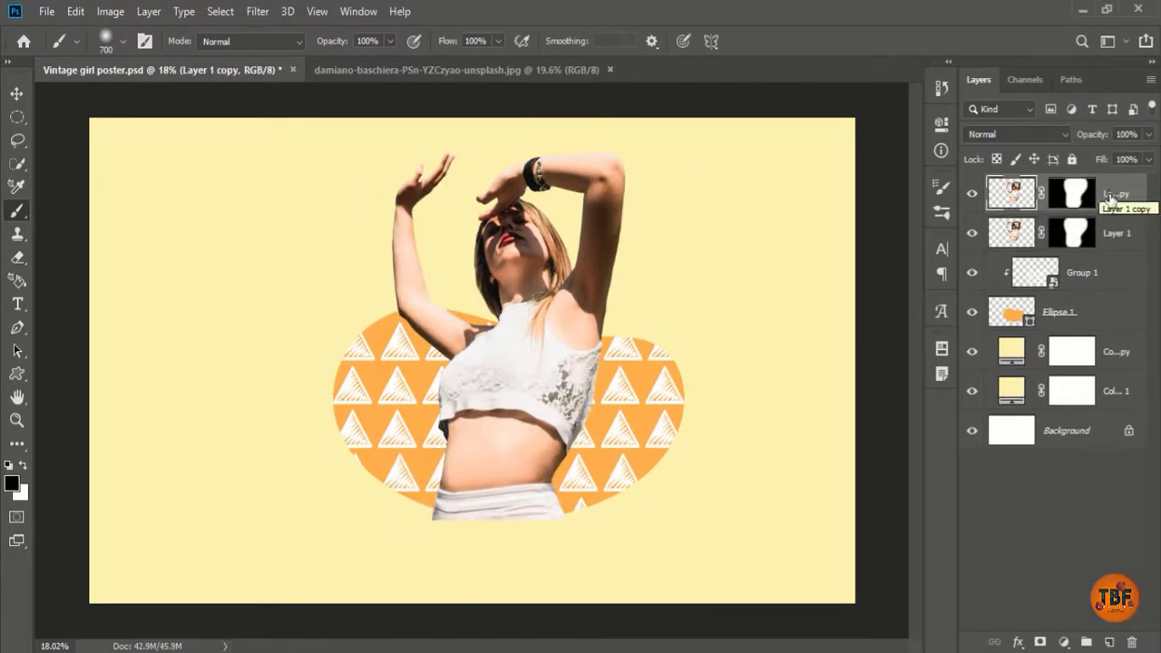
right_click(1116, 235)
click(1043, 345)
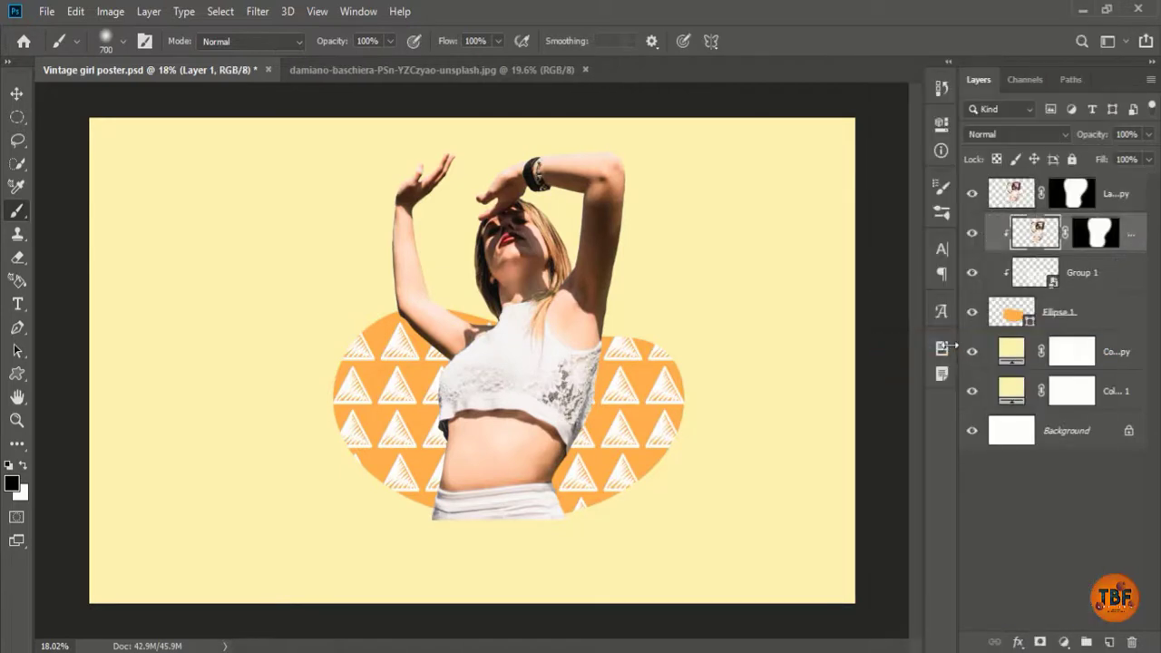
key(ctrl+z)
click(1022, 312)
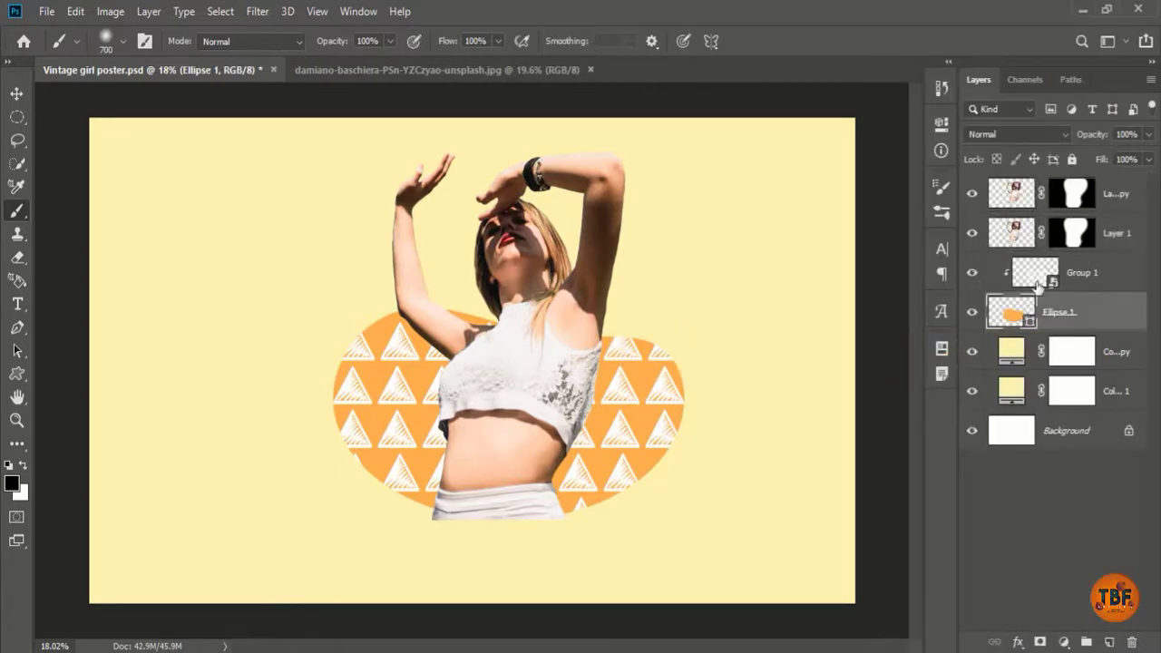
right_click(1116, 234)
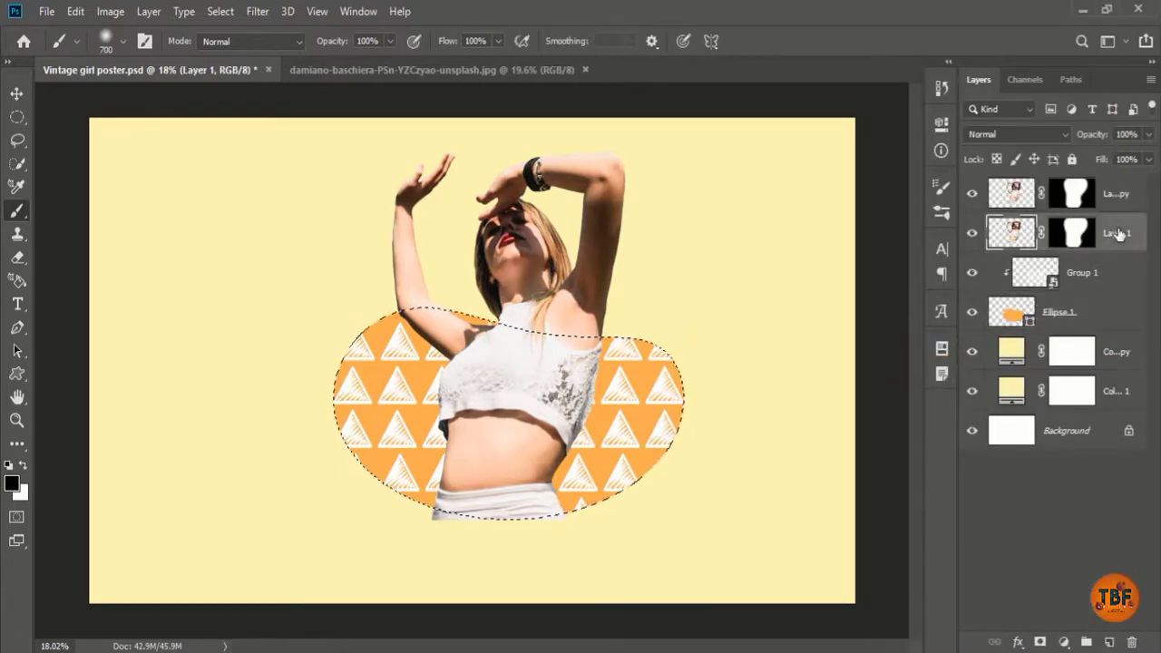
click(935, 345)
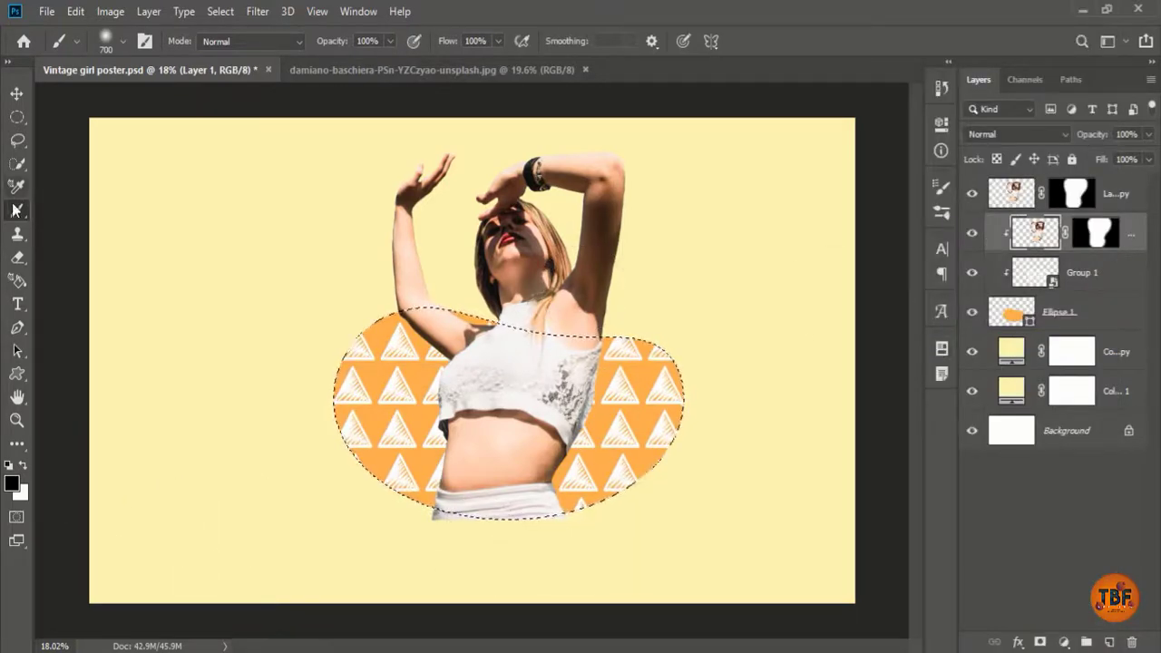
Step: Swap the colours, set a larger eraser size, and save the poster
key(x)
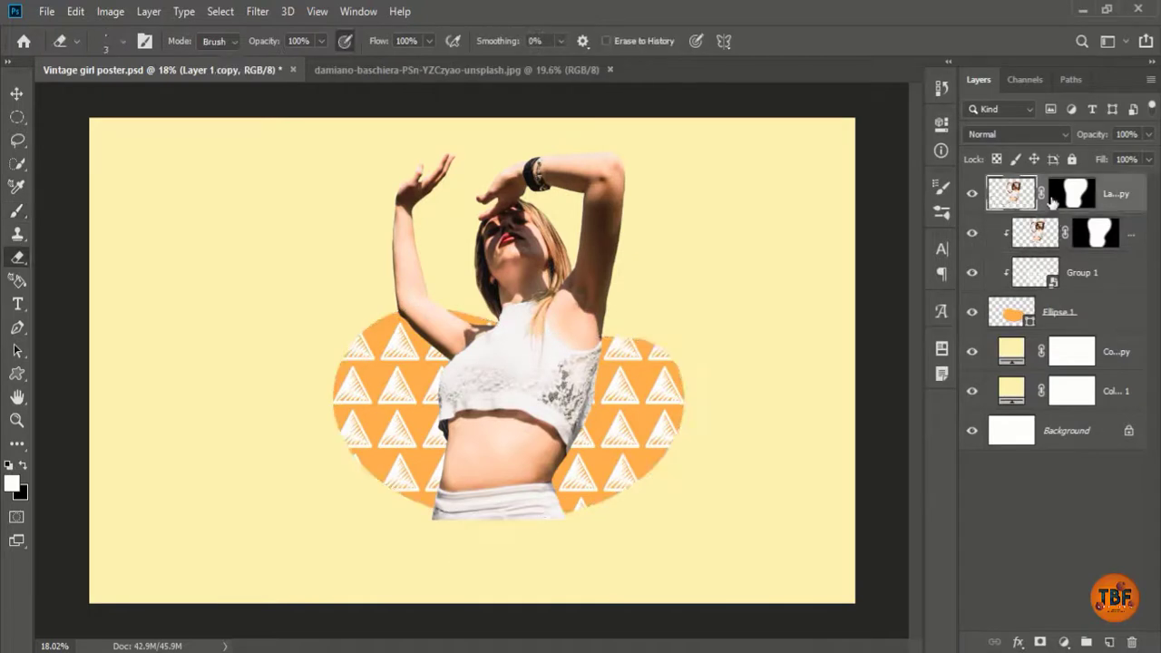
right_click(301, 197)
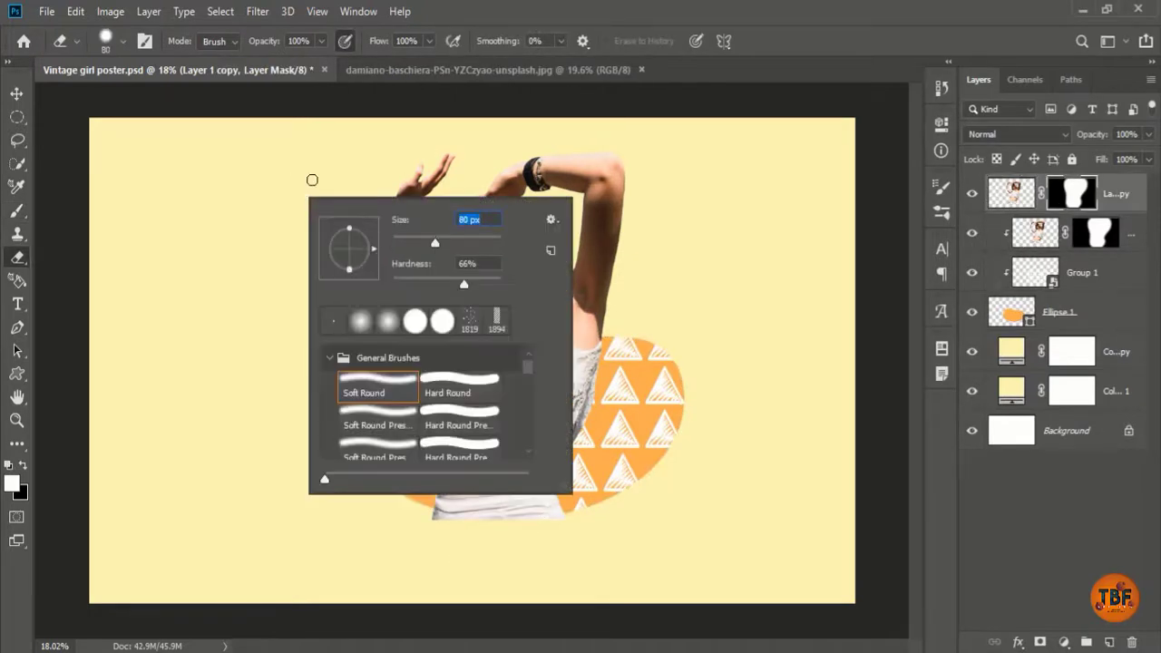
click(403, 175)
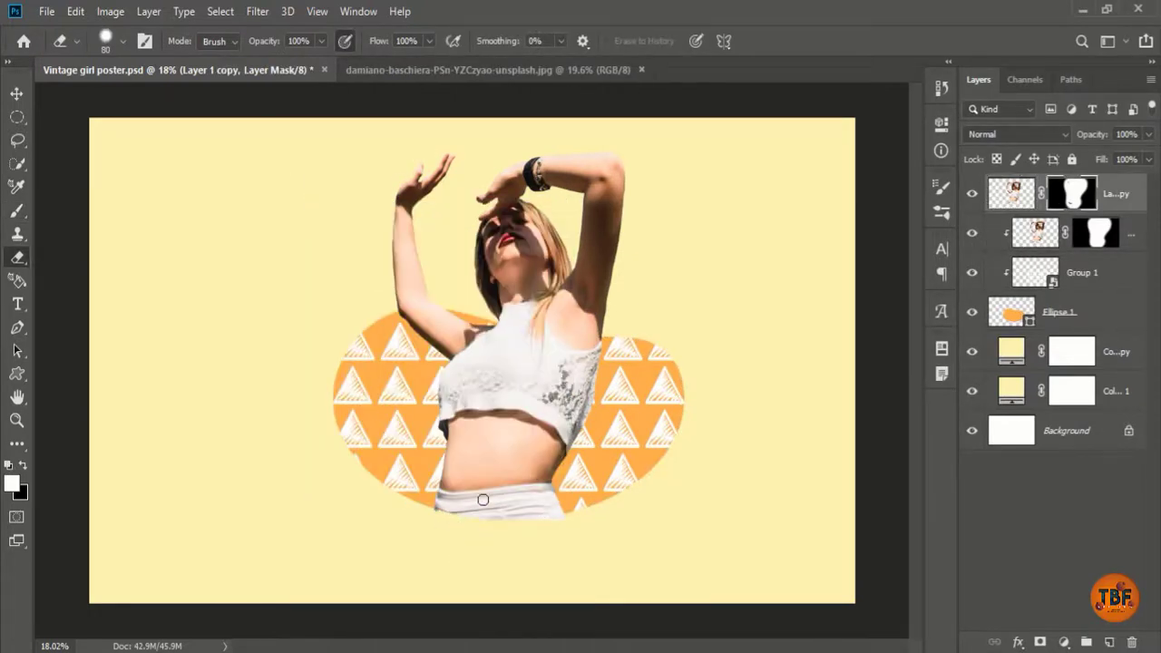
right_click(423, 436)
click(258, 298)
key(ctrl+s)
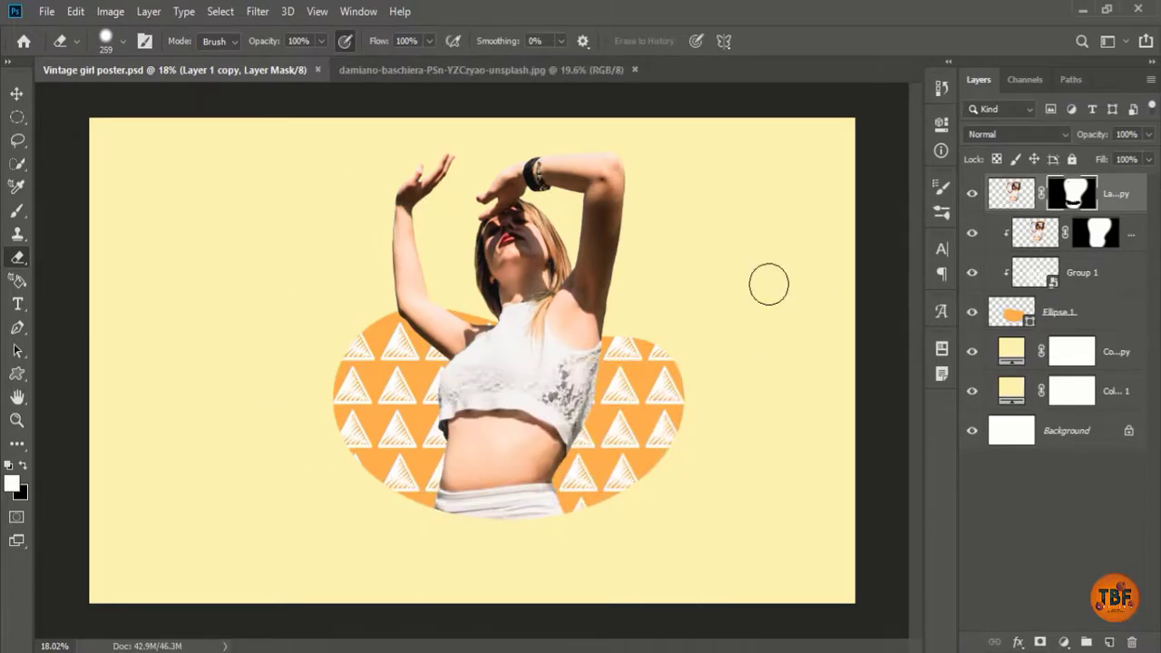
click(1063, 641)
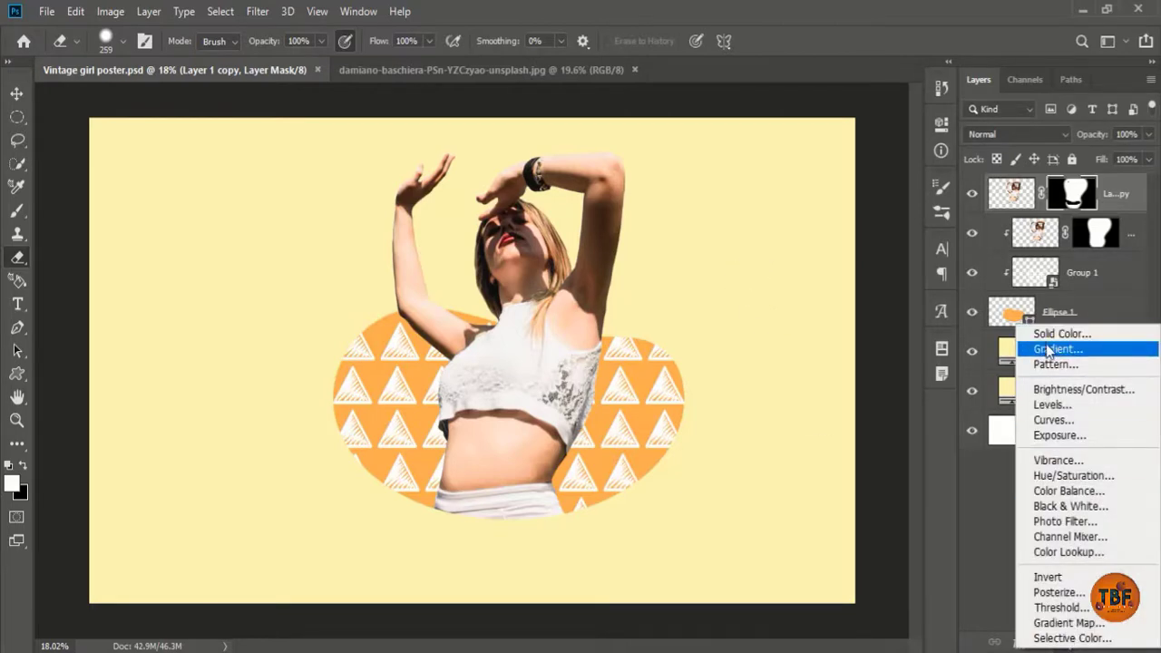
Step: Add a gradient fill layer using an orange gradient preset
click(1049, 349)
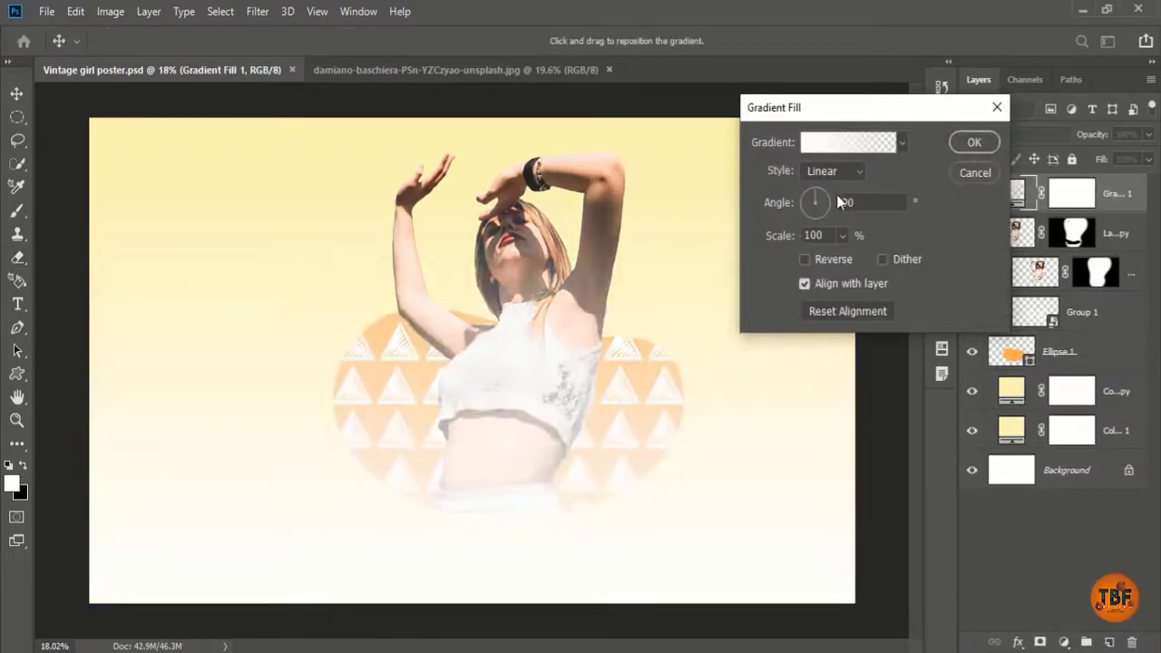
click(853, 147)
click(1070, 119)
click(839, 147)
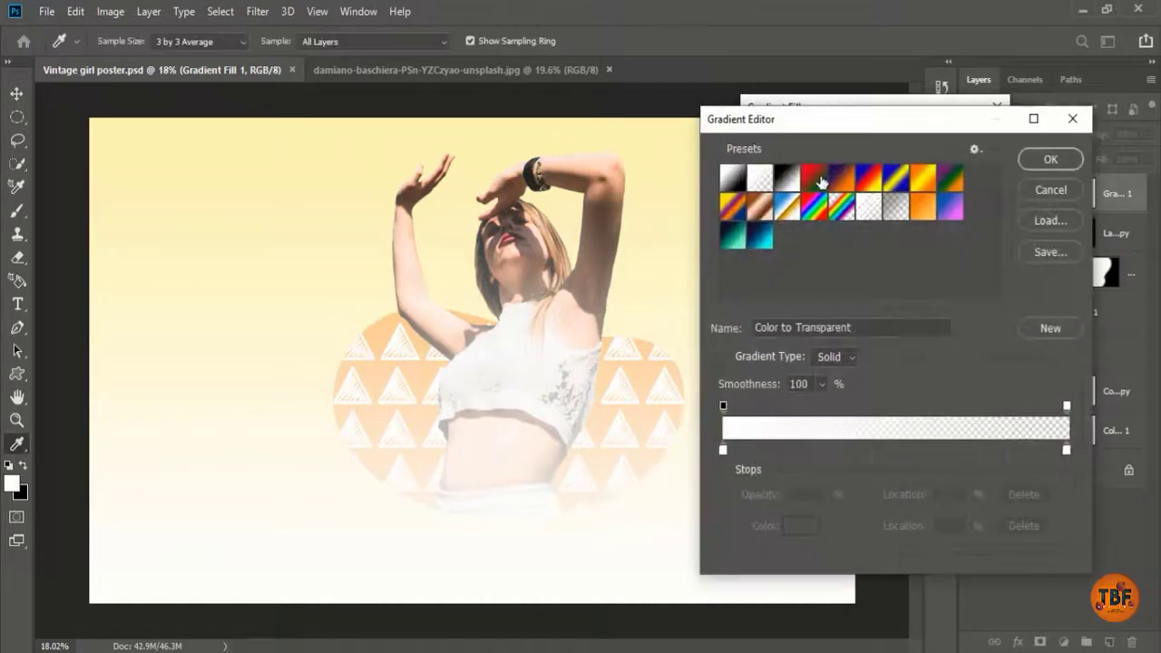
click(868, 179)
click(925, 210)
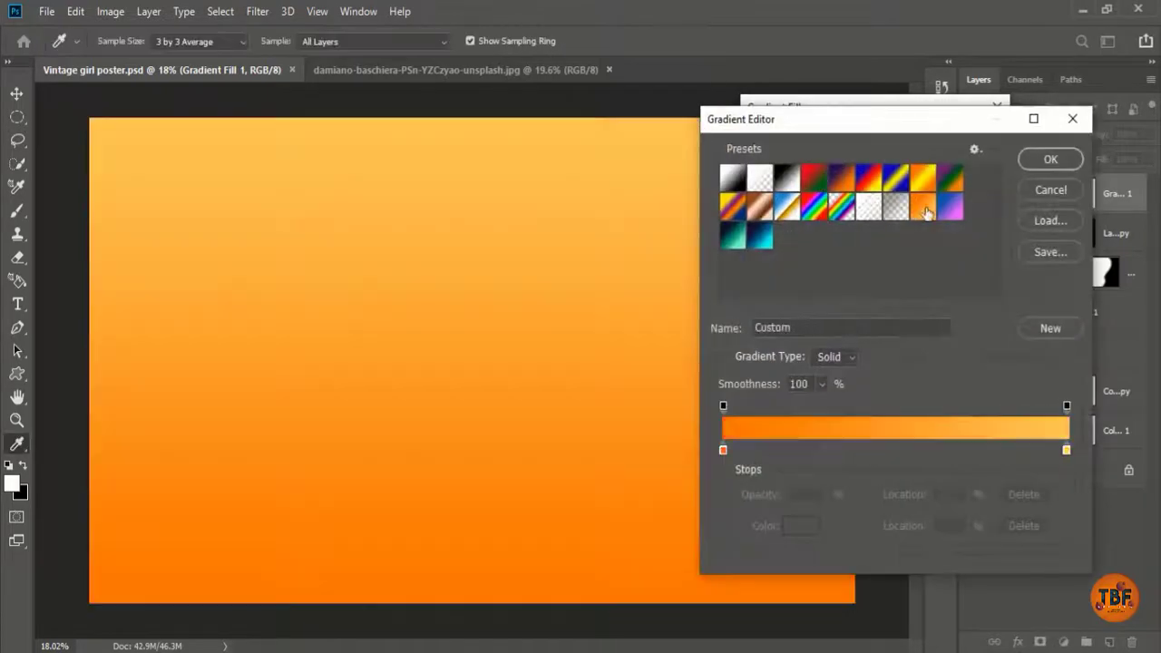
click(1048, 162)
Step: Make the gradient reversed and radial, with its scale raised to 594%
click(805, 260)
click(843, 236)
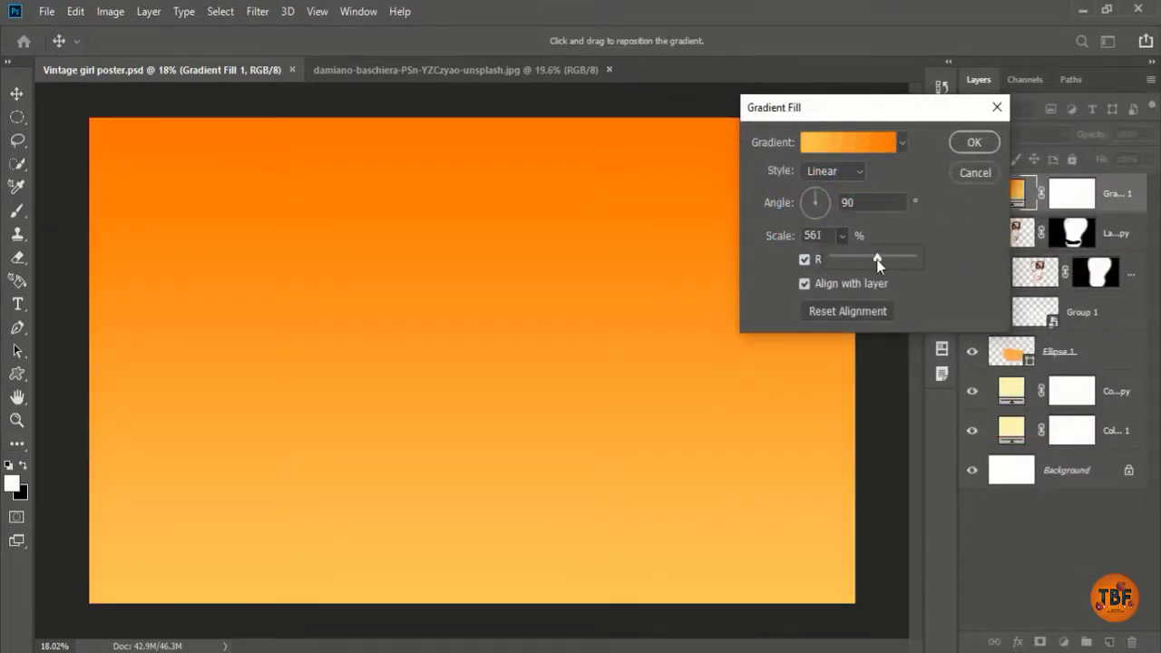
drag(876, 260, 881, 259)
click(833, 171)
click(827, 200)
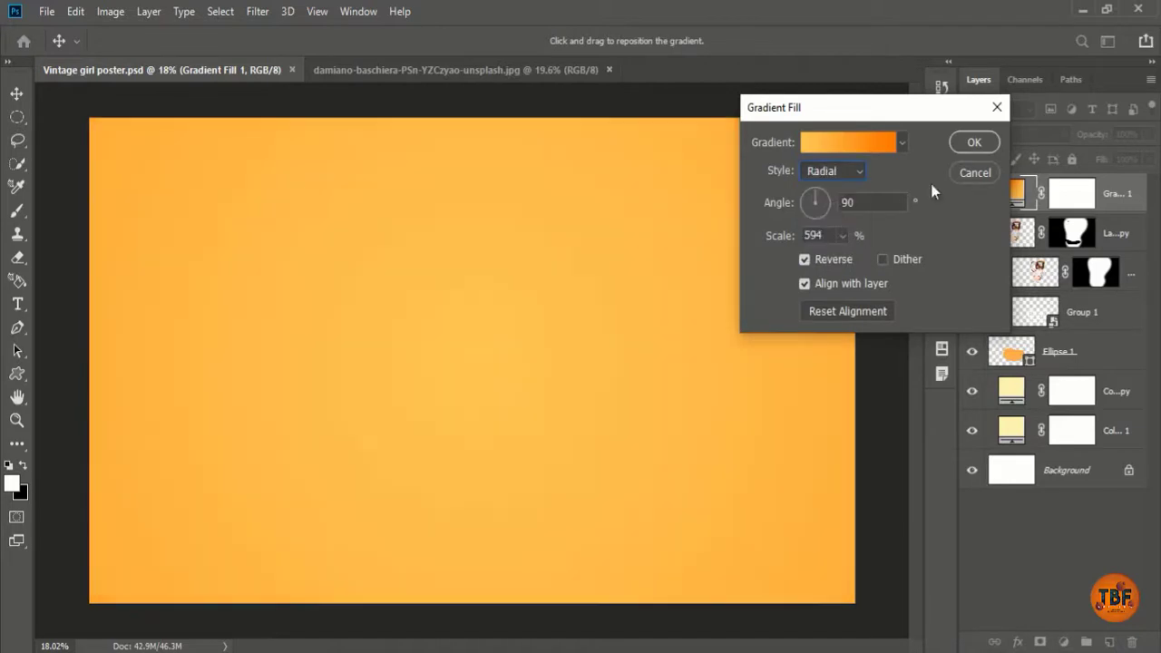
click(971, 142)
Step: Lower Gradient Fill 1 to 28% opacity and select its mask
key(e)
mouse_move(1097, 136)
mouse_down()
mouse_move(1054, 135)
mouse_move(1087, 138)
mouse_up()
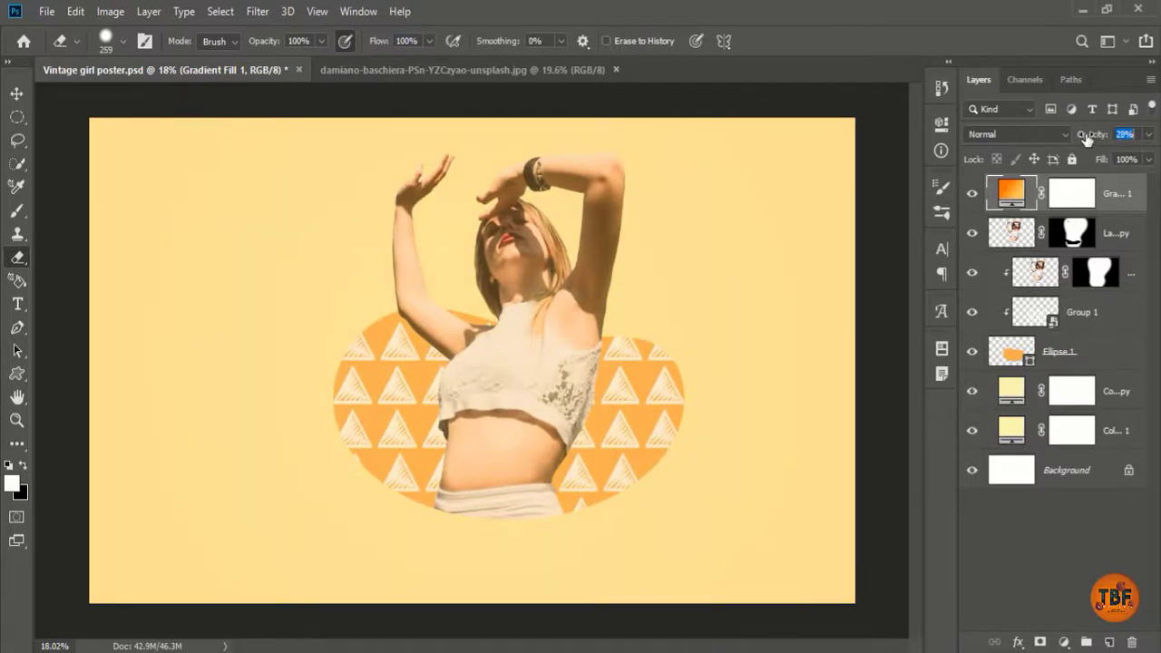
click(1082, 190)
key(ctrl+i)
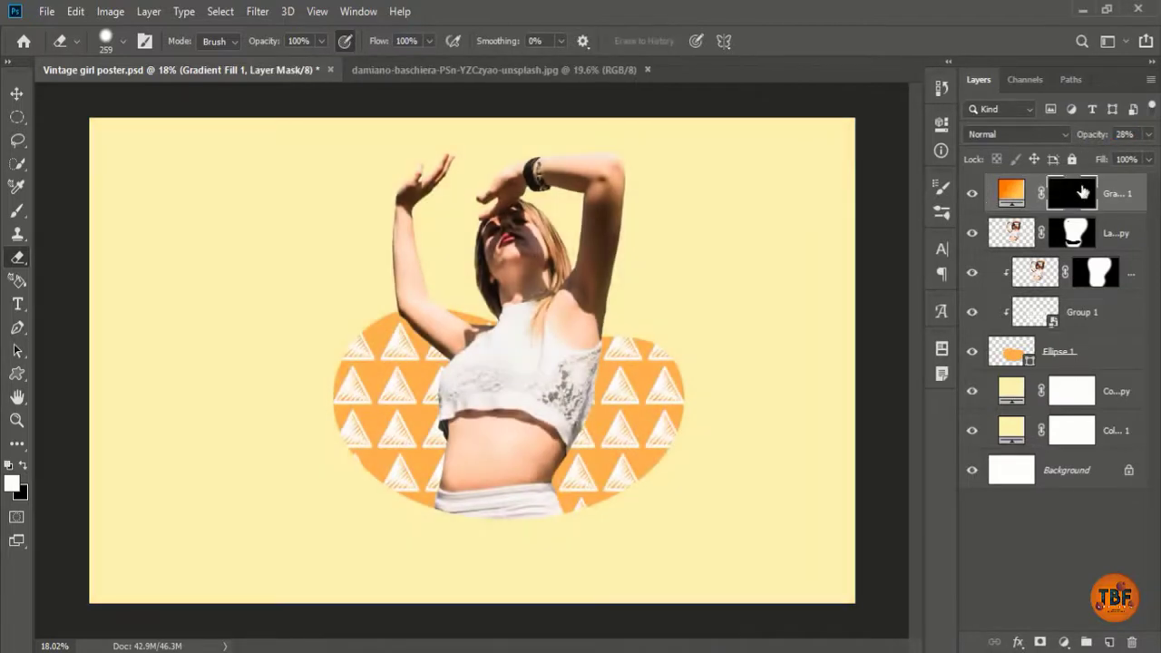
key(ctrl+i)
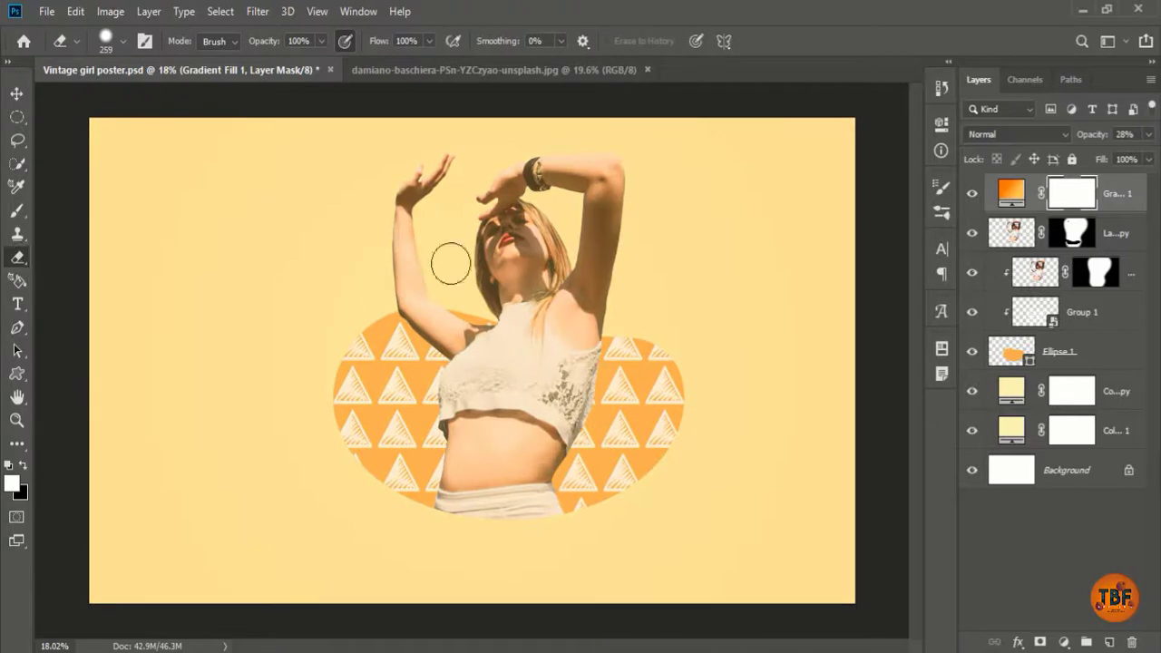
Step: With a huge 0% hardness eraser, softly clear the gradient mask around the girl's face
right_click(509, 254)
drag(683, 294, 696, 295)
click(690, 7)
mouse_move(482, 248)
mouse_down()
mouse_move(513, 280)
mouse_move(603, 278)
mouse_up()
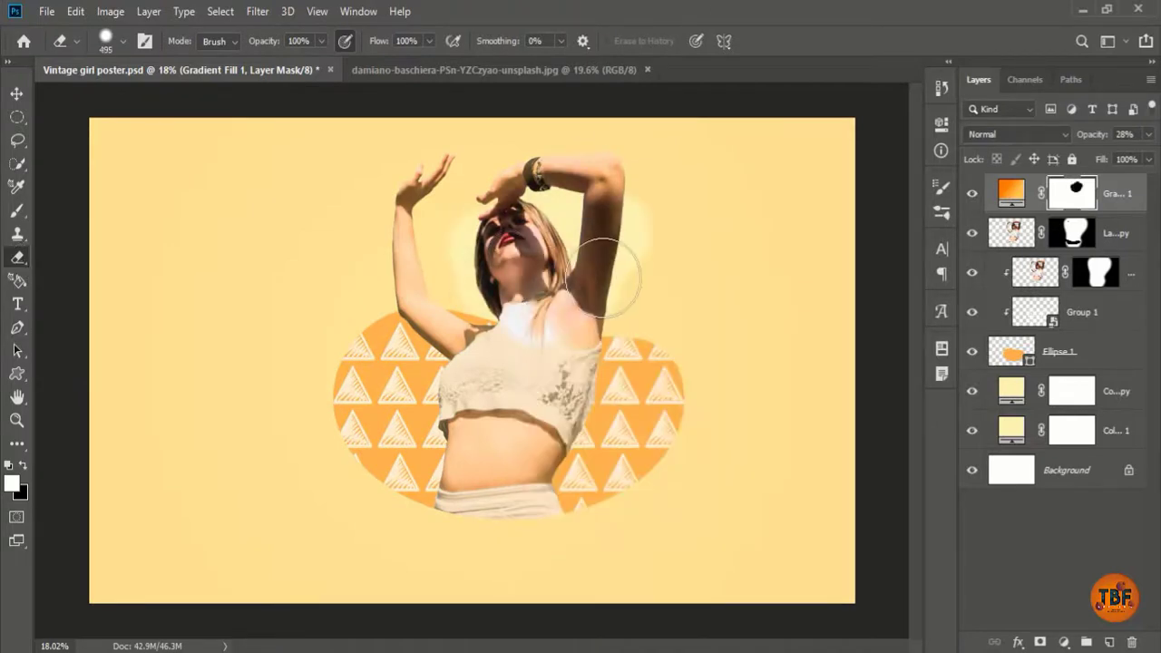
key(ctrl+z)
right_click(512, 238)
drag(682, 279, 694, 282)
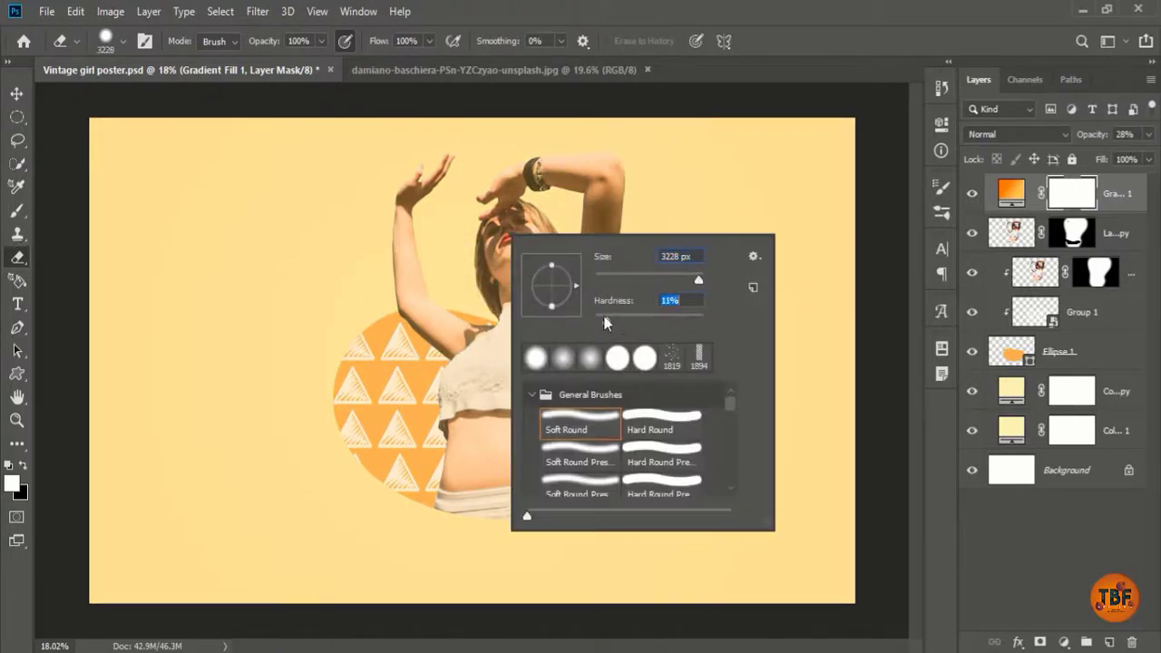
drag(606, 323, 591, 323)
click(557, 12)
click(516, 286)
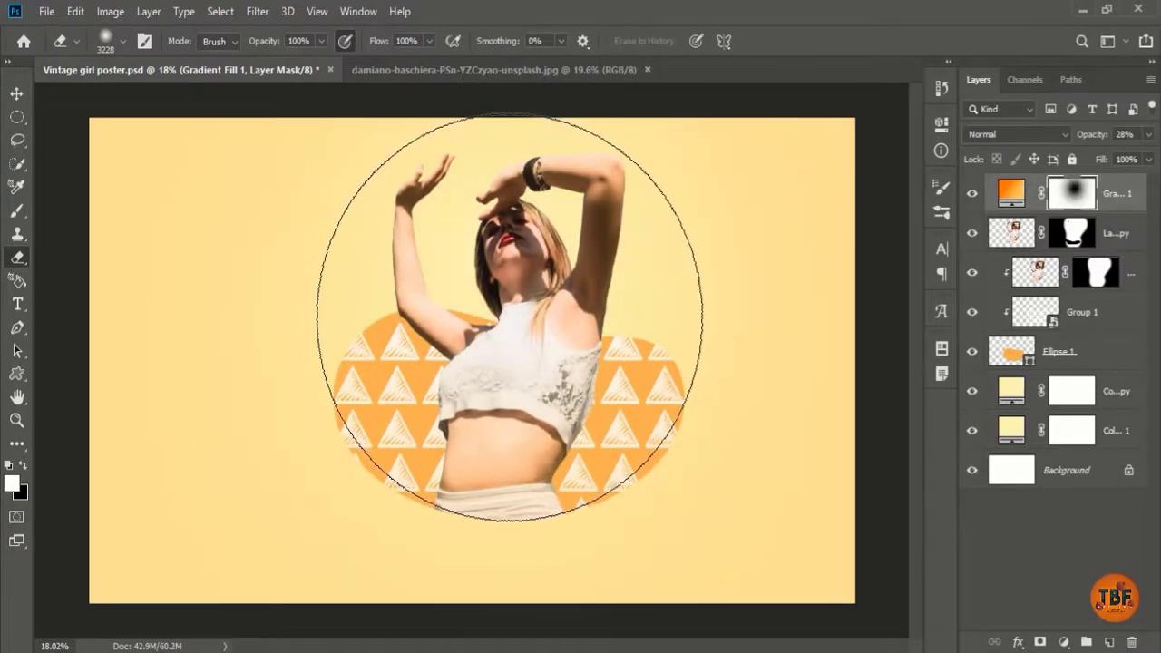
click(509, 317)
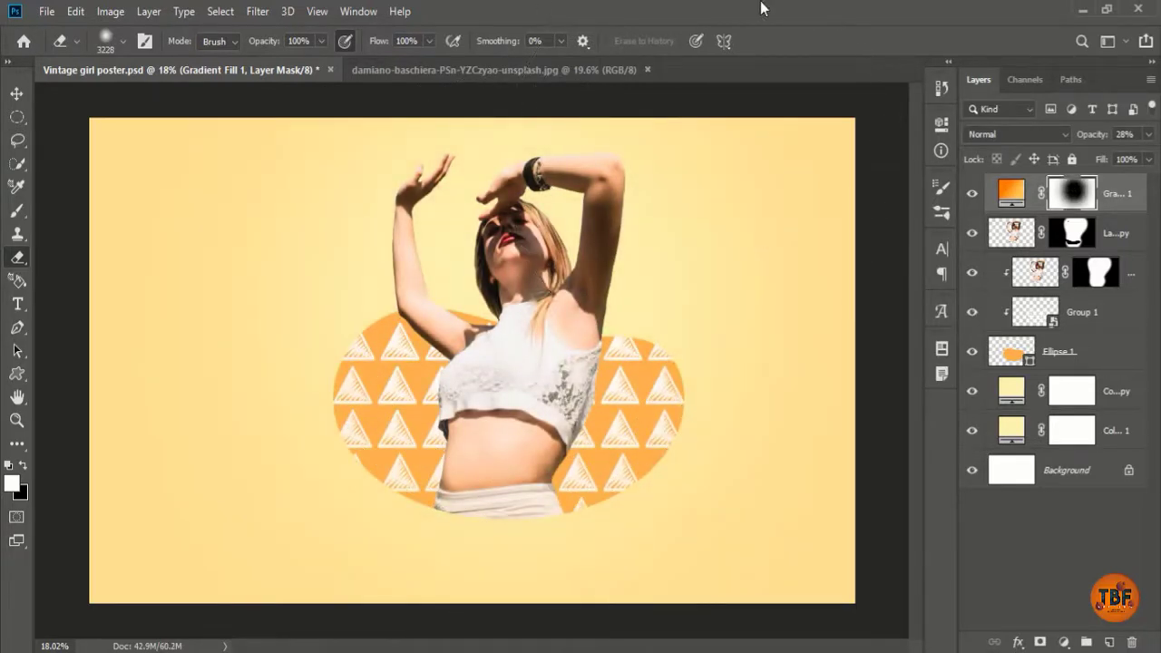
click(1066, 640)
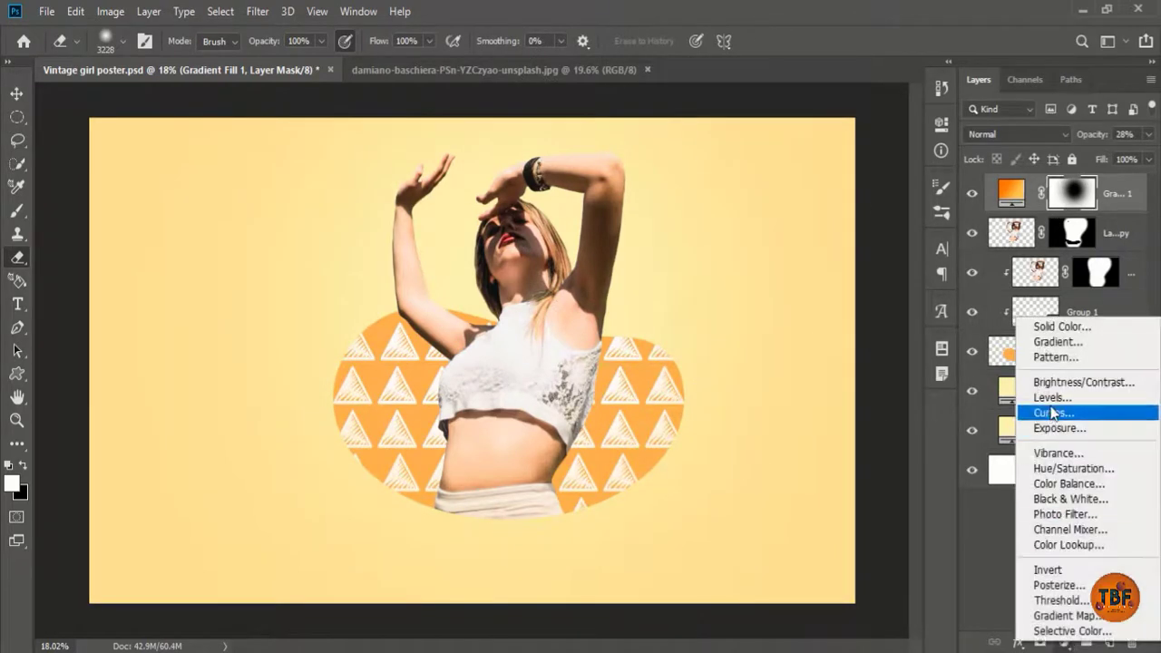
Step: Add a clipped Curves adjustment layer that darkens the image
click(1052, 413)
drag(770, 352, 770, 364)
click(795, 423)
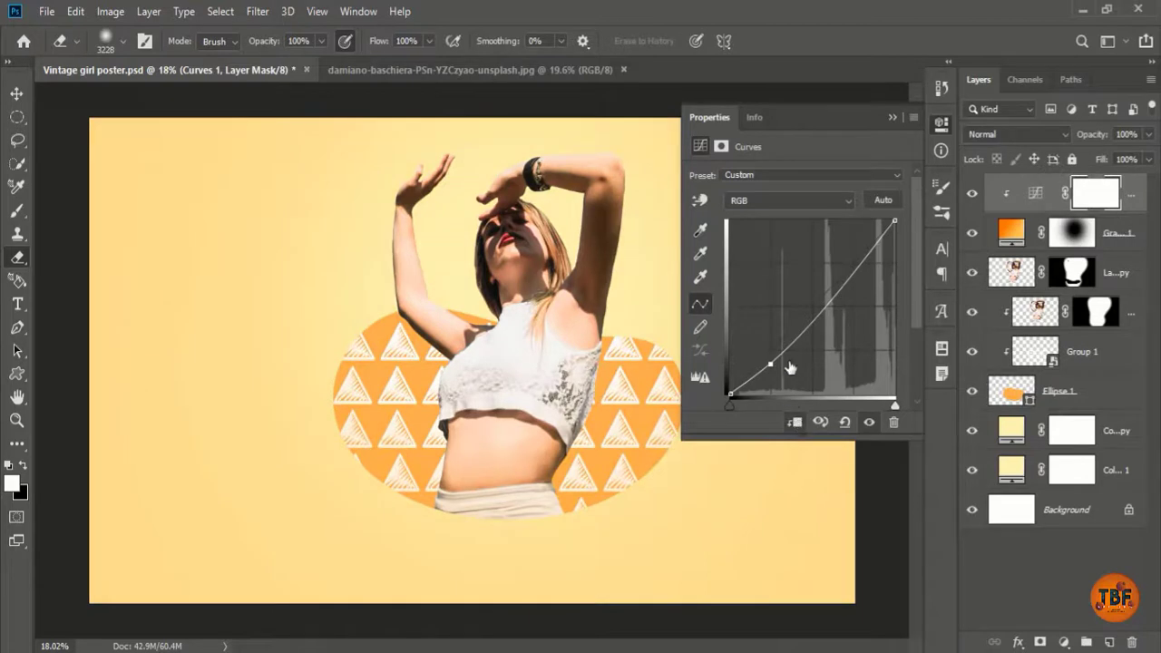
click(804, 327)
click(937, 129)
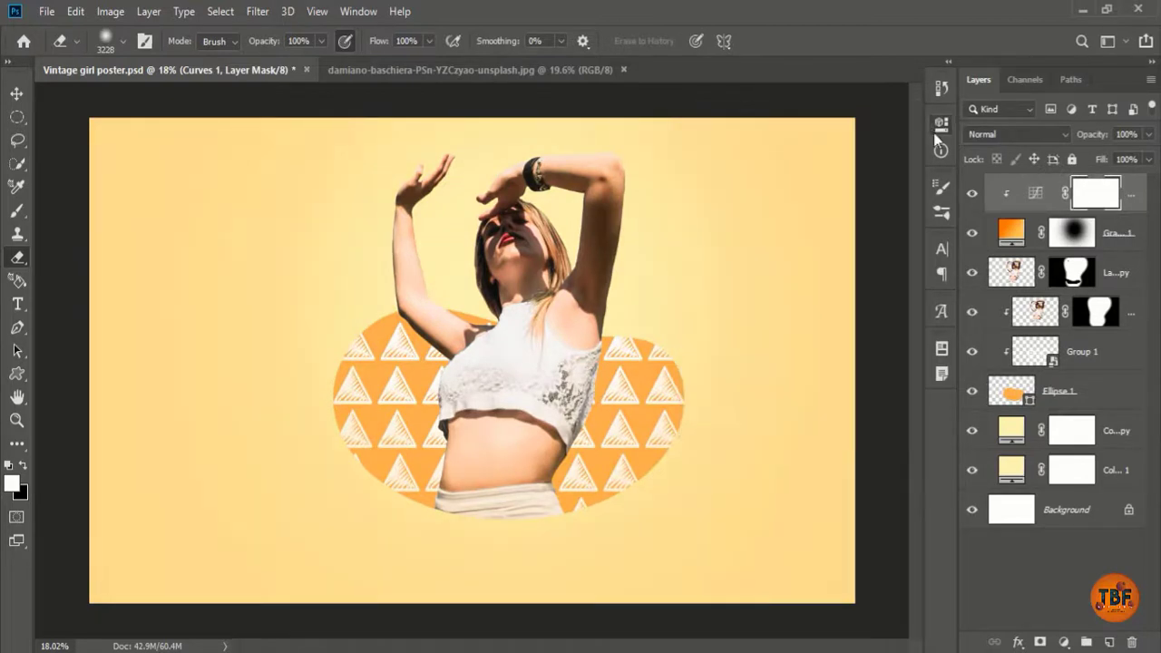
Step: Add a Channel Mixer adjustment layer with the green channel raised
click(1077, 644)
click(1054, 532)
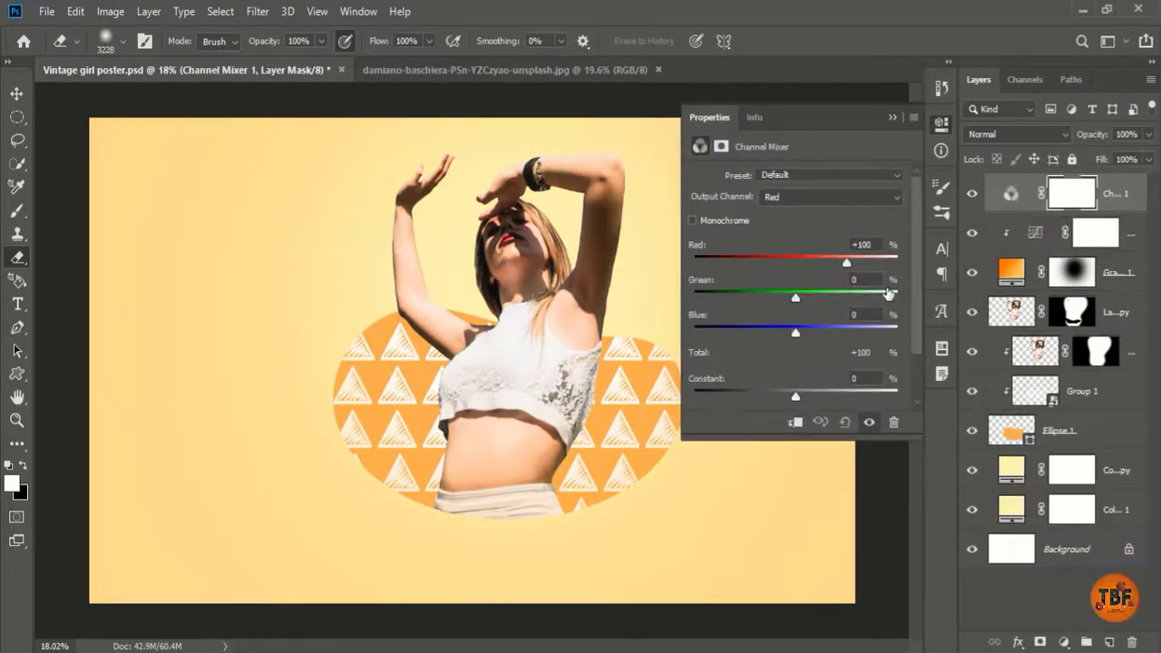
drag(847, 263, 832, 263)
key(ctrl+z)
drag(795, 300, 795, 334)
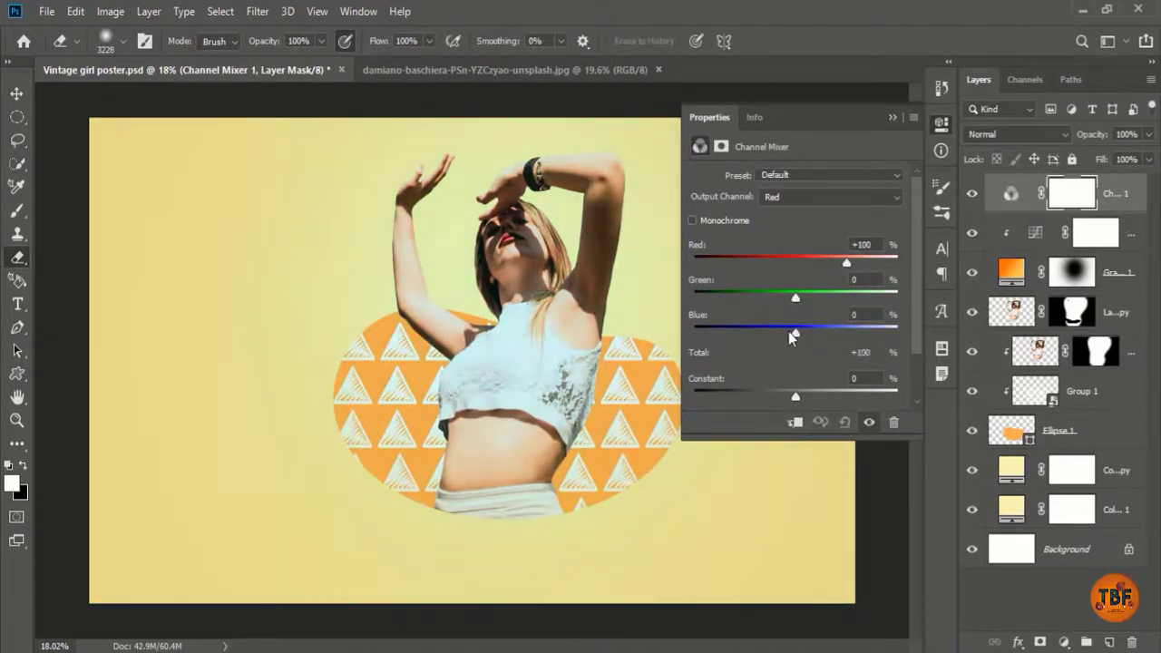
click(941, 125)
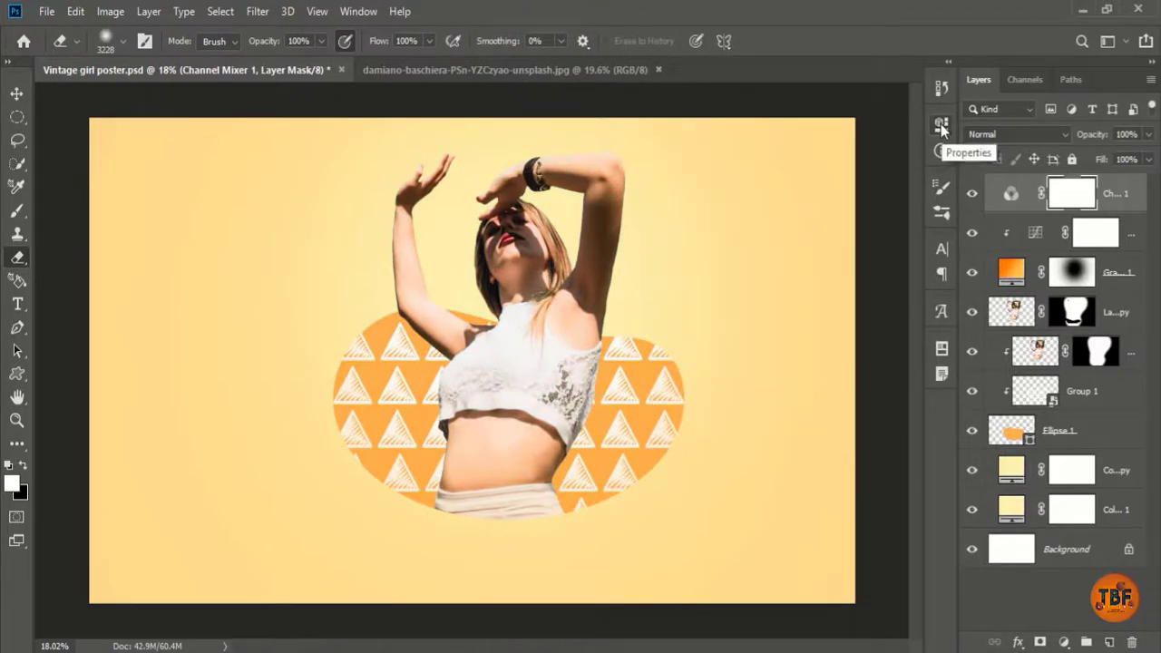
Step: Set Gradient Fill 1 opacity to 9%
click(1121, 274)
drag(1079, 134, 1098, 136)
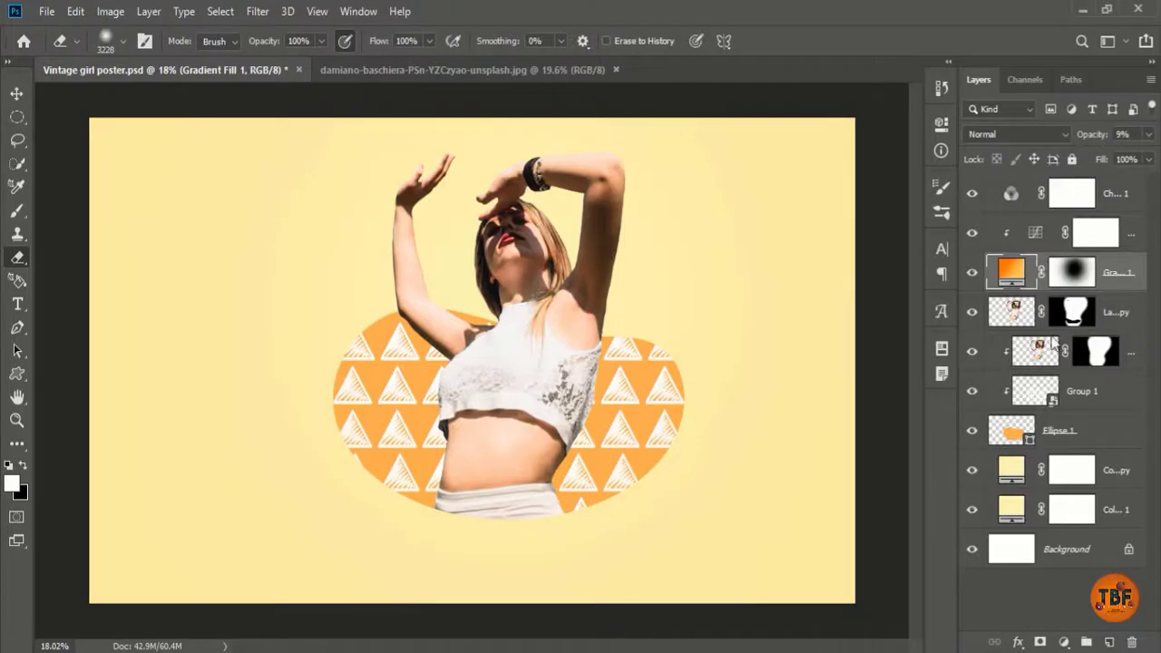
click(1010, 430)
Step: Change the Ellipse 1 blob fill from orange to green #5cba2a
double_click(1009, 435)
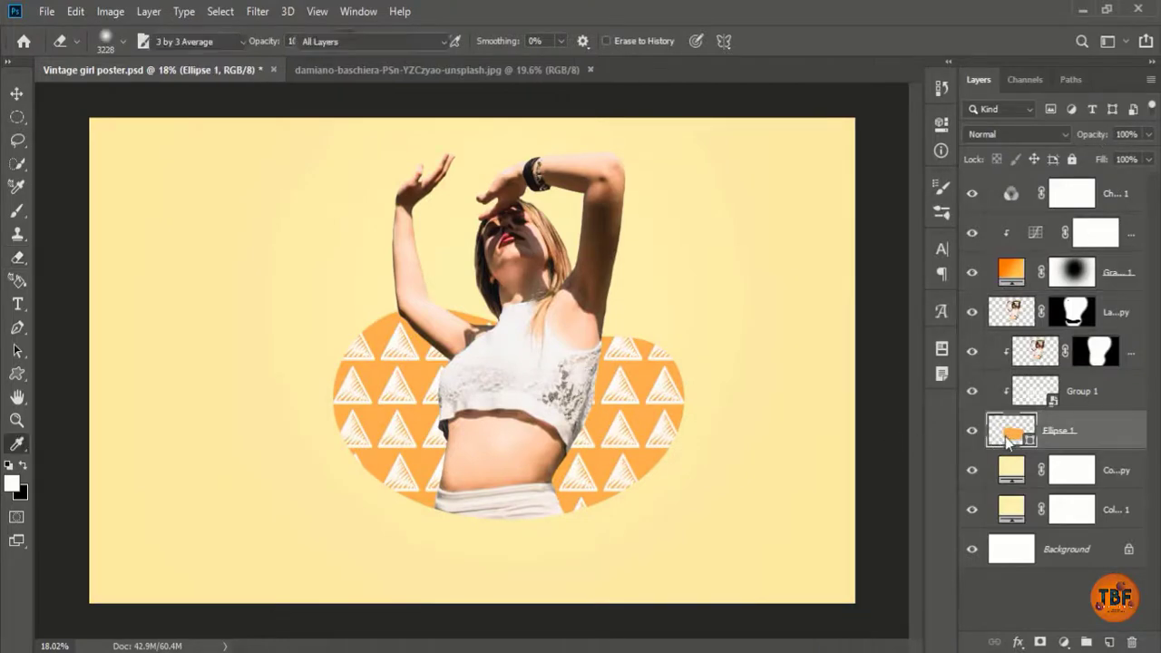
click(889, 95)
click(905, 122)
click(919, 102)
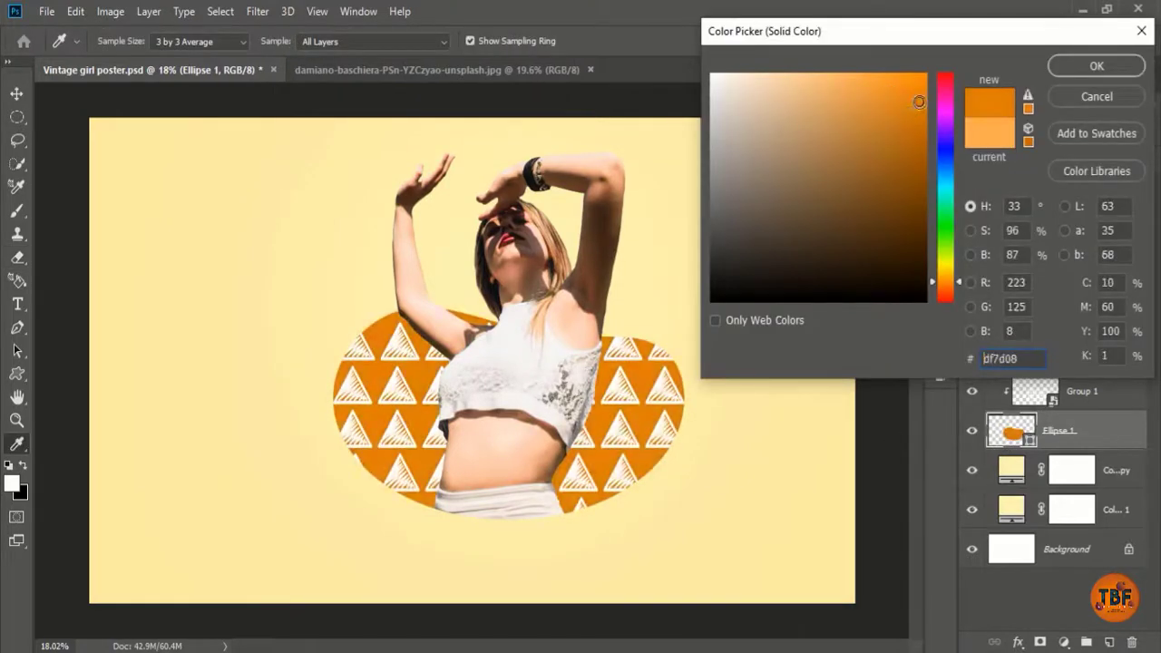
drag(945, 145, 949, 239)
click(846, 80)
drag(904, 80, 865, 187)
click(1096, 66)
Step: Save the poster and shrink the eraser brush to 108 px
key(e)
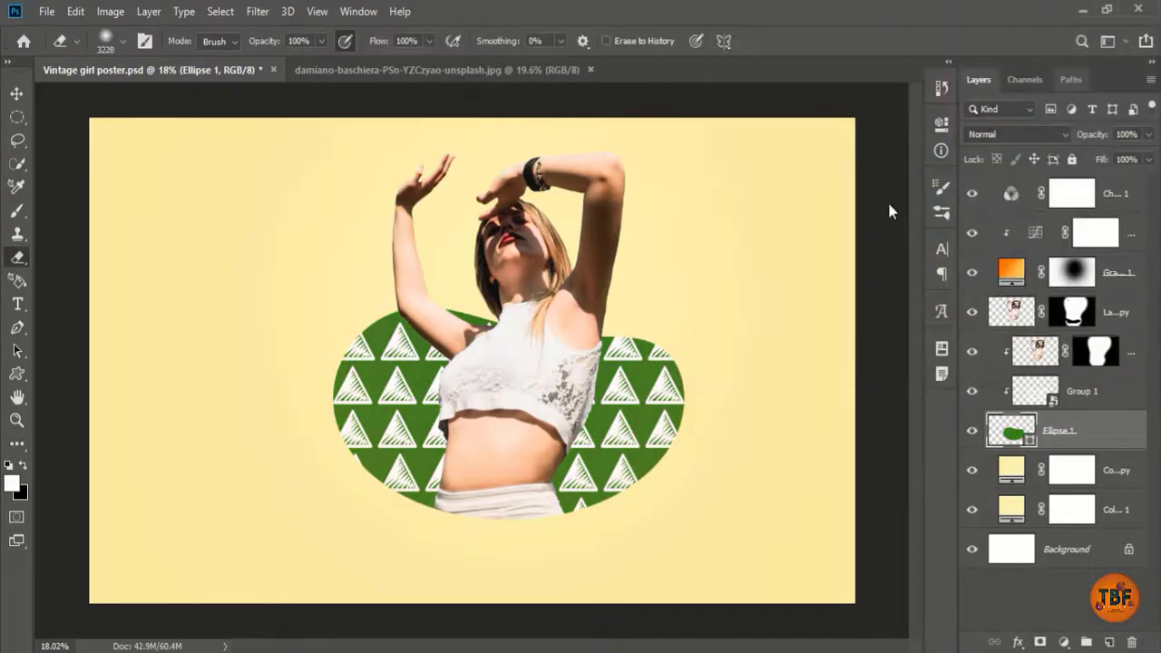
key(ctrl+s)
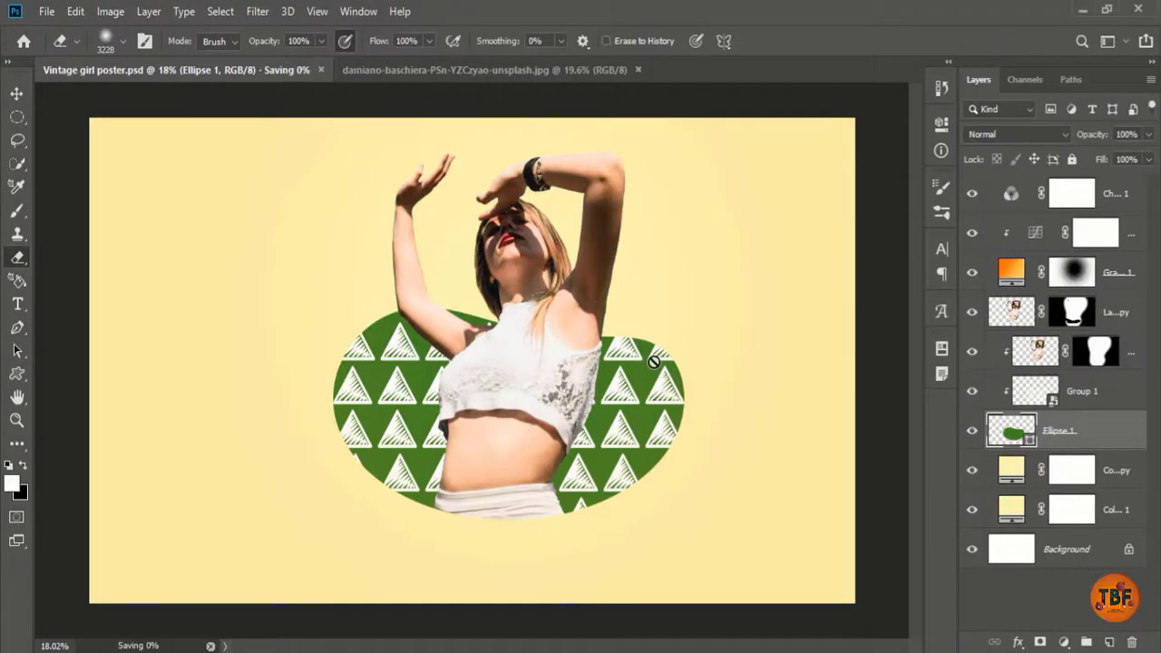
click(1126, 187)
right_click(391, 313)
click(532, 356)
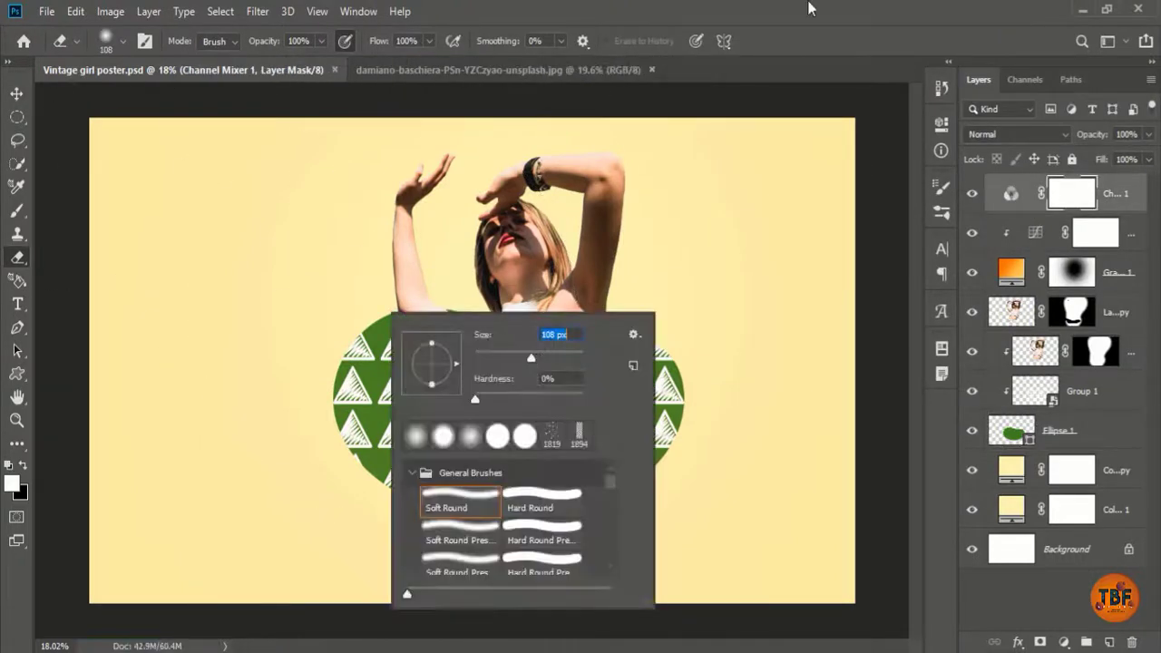
click(810, 7)
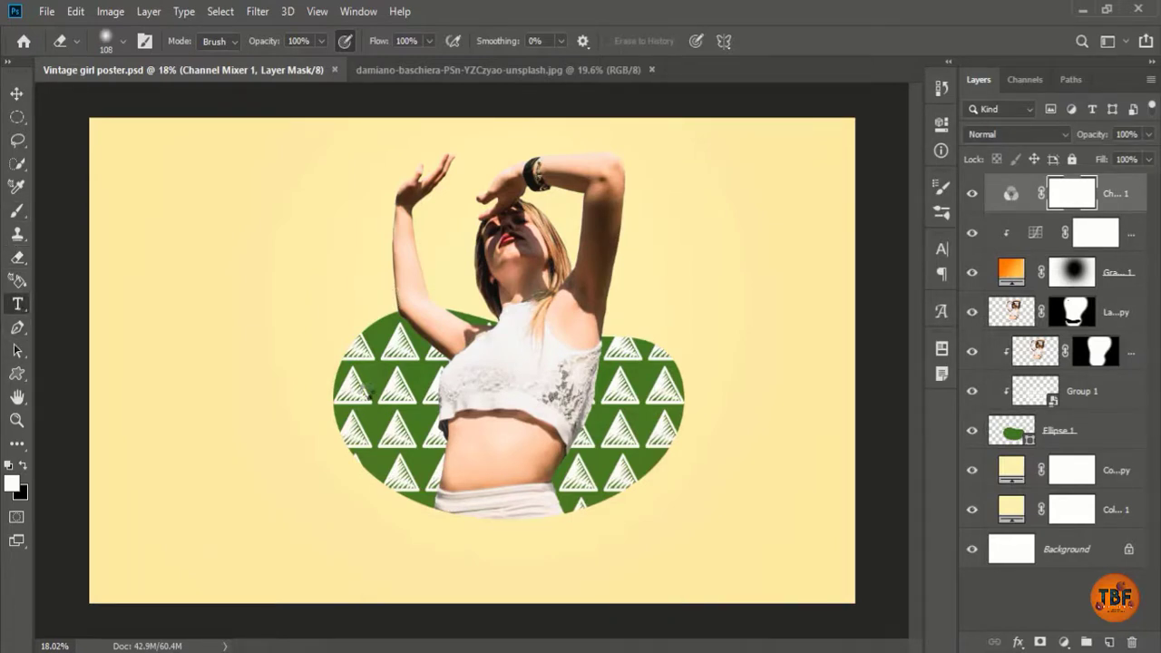
key(t)
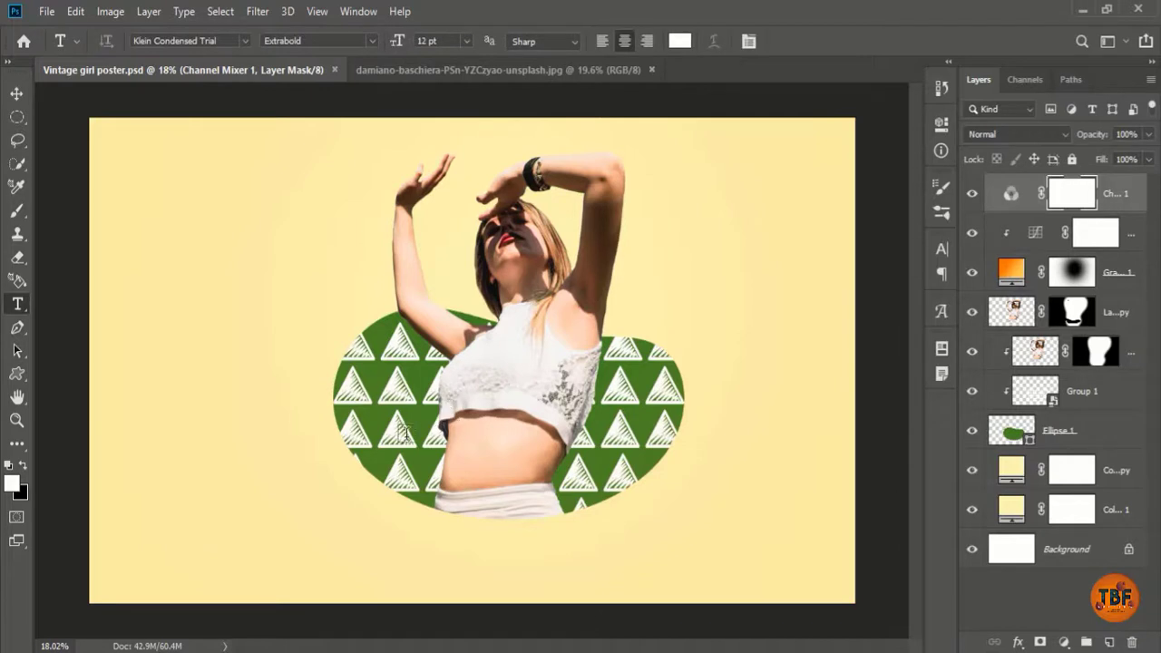
Step: Choose the Brush Script MT font and click on the poster to start Layer 2
click(244, 41)
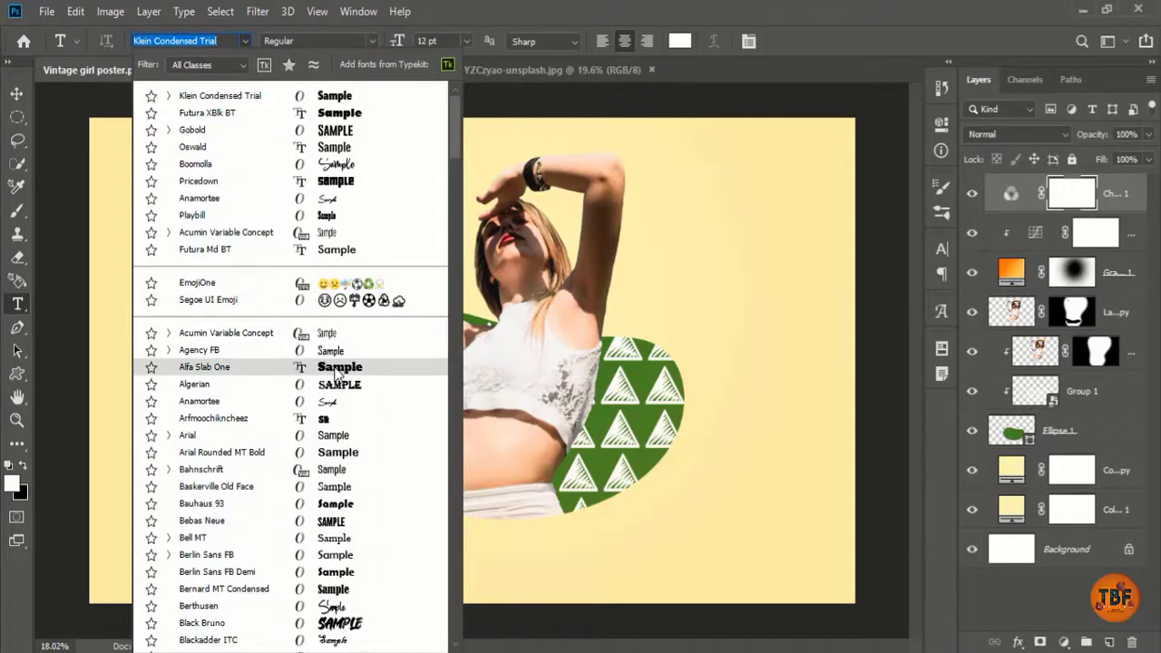
scroll(336, 373, down, 5)
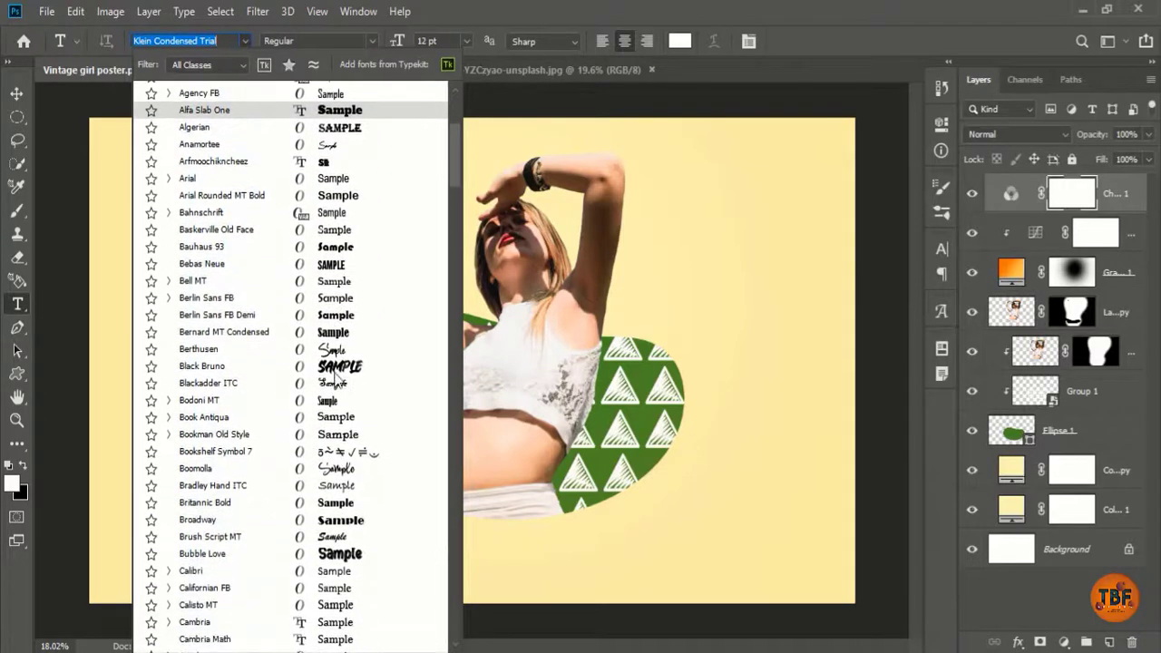
scroll(335, 378, down, 3)
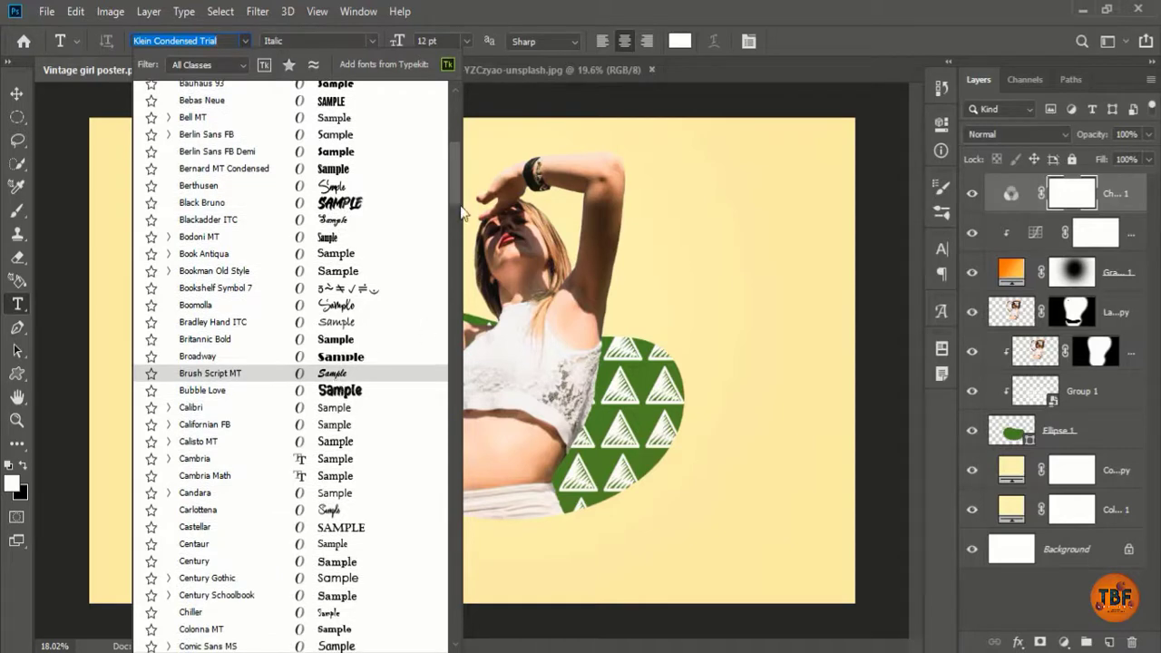
scroll(453, 234, down, 9)
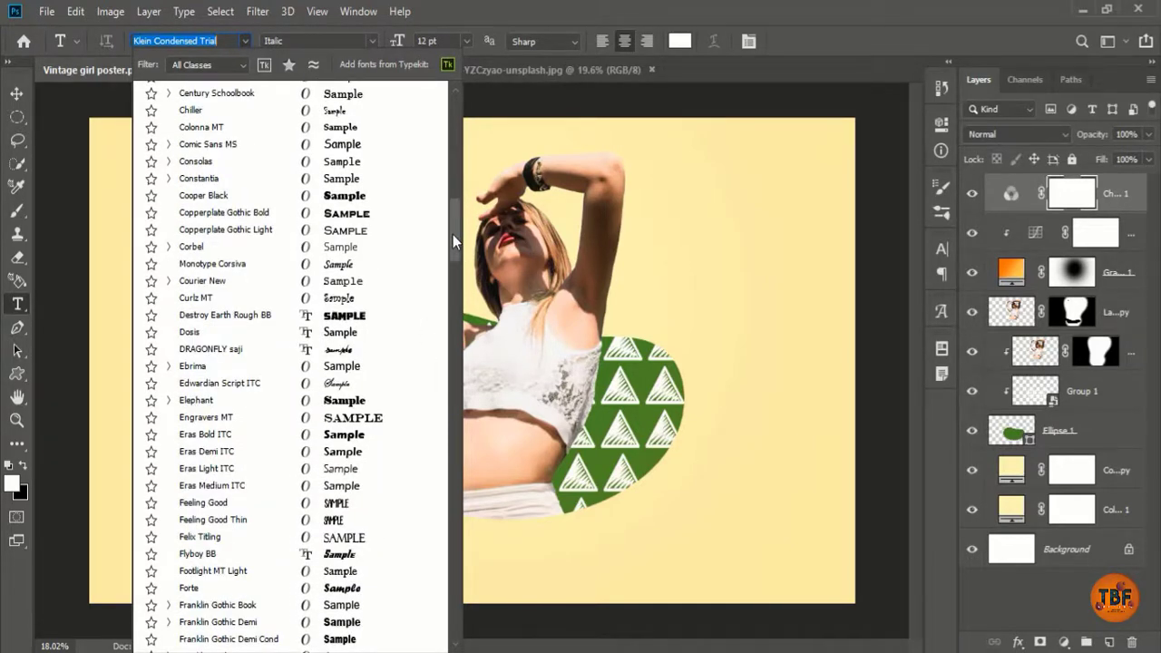
click(463, 4)
click(503, 373)
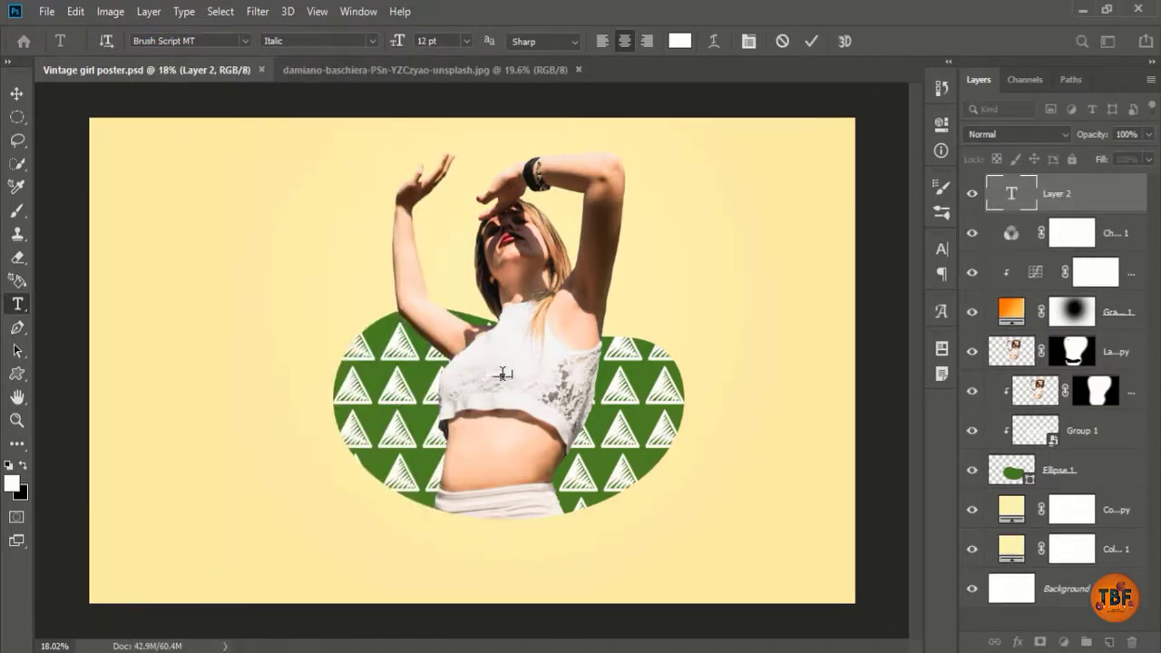
Step: Make the Vintage text black, enlarge it, and place it across the green shape
click(679, 41)
text(000000)
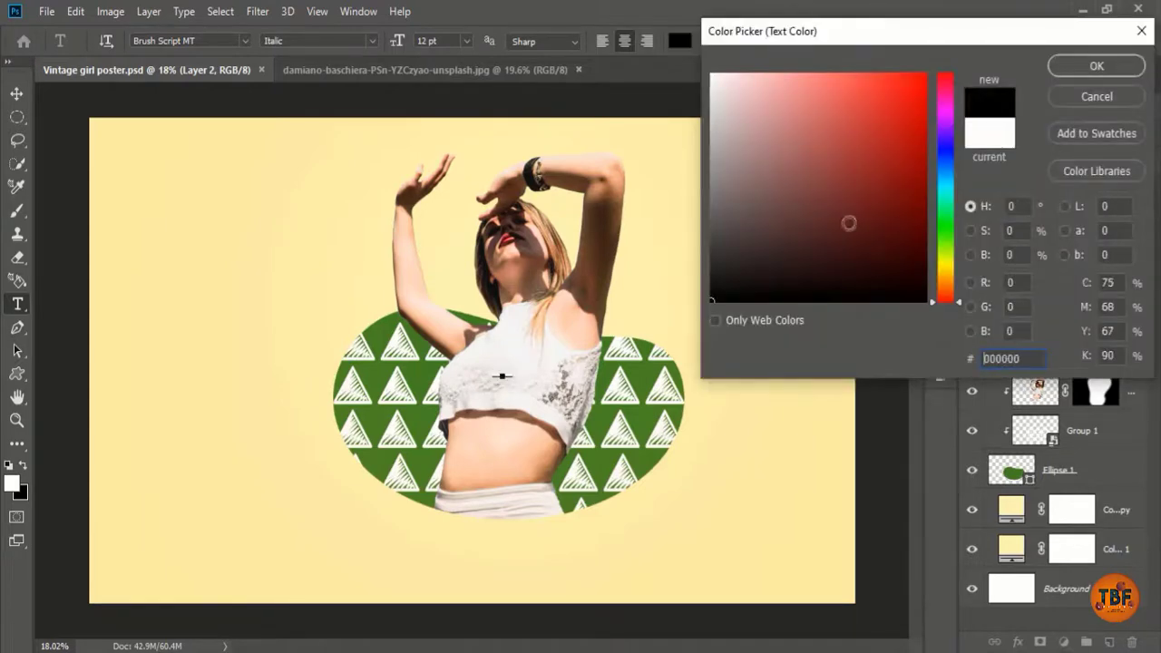
key(Return)
drag(514, 379, 738, 518)
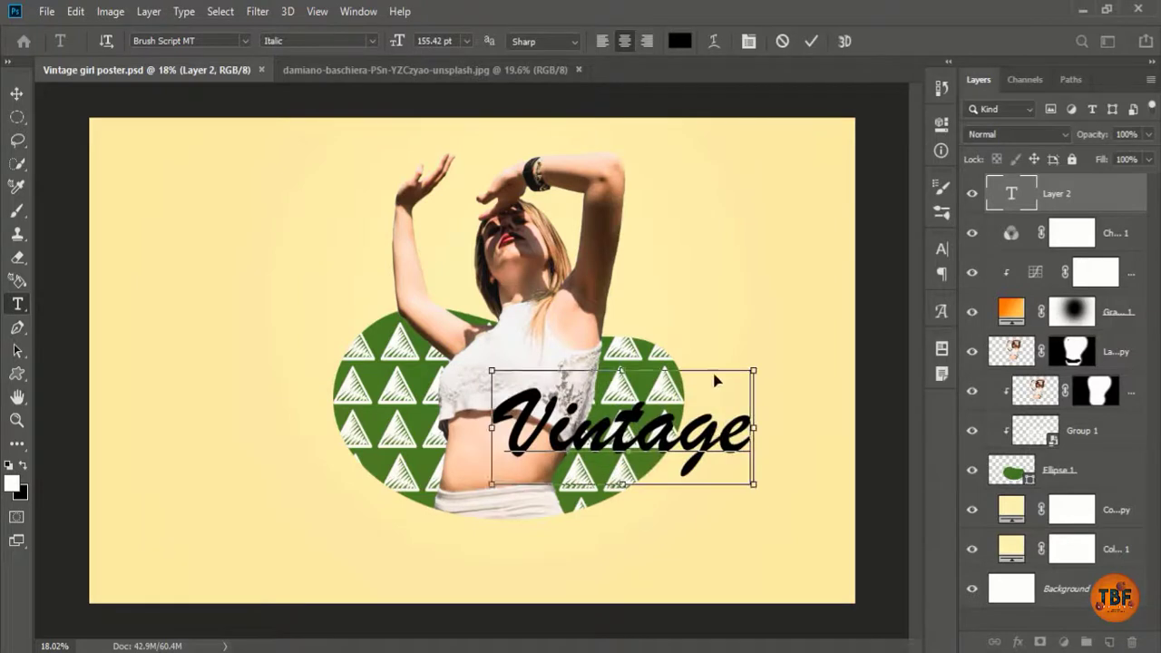
drag(715, 381, 598, 423)
drag(637, 471, 687, 523)
drag(632, 432, 605, 412)
Step: Recolour all the Vintage text to white #ffffff in the Anamortee font
key(ctrl+a)
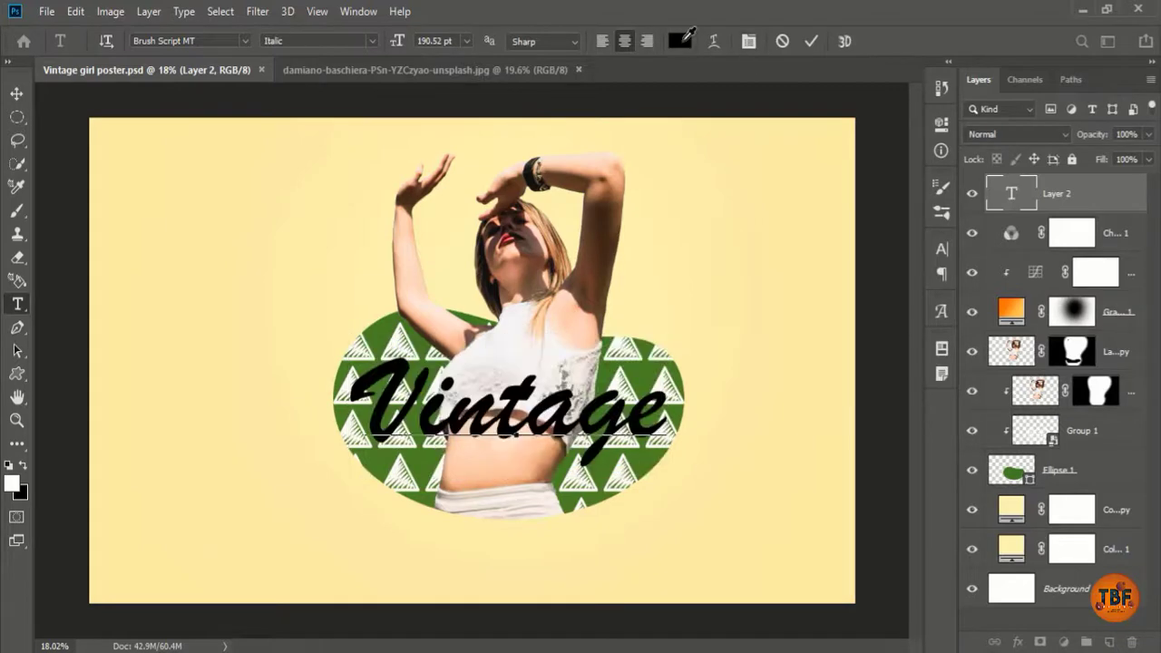
click(679, 41)
text(ffffff)
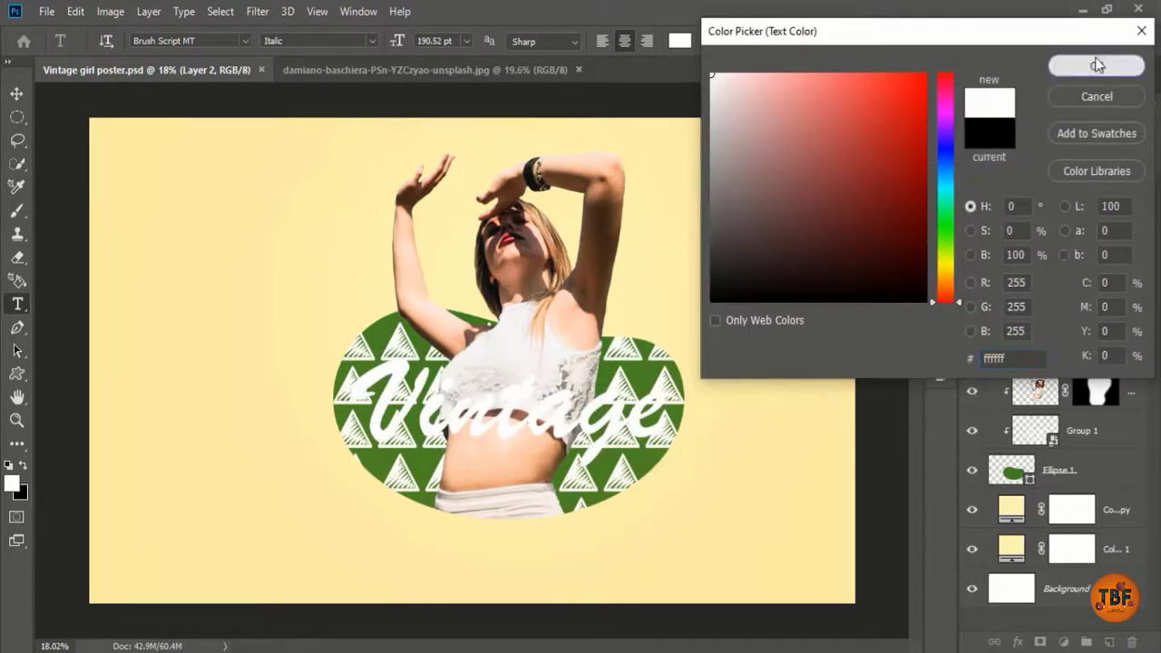
click(1095, 61)
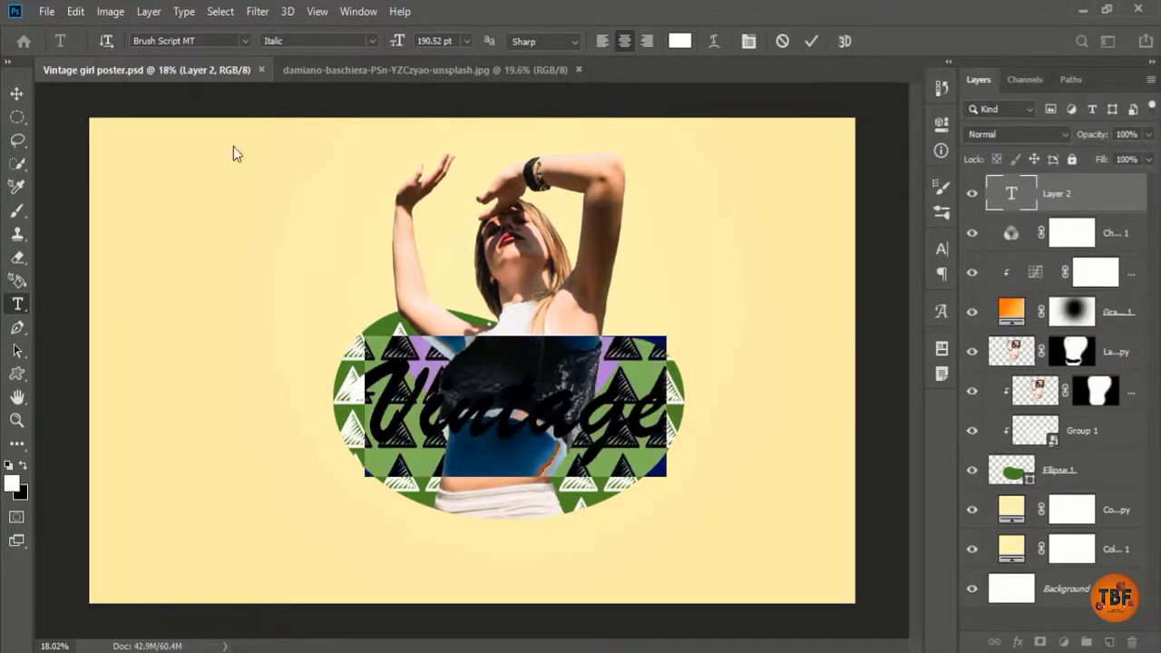
click(247, 39)
click(332, 192)
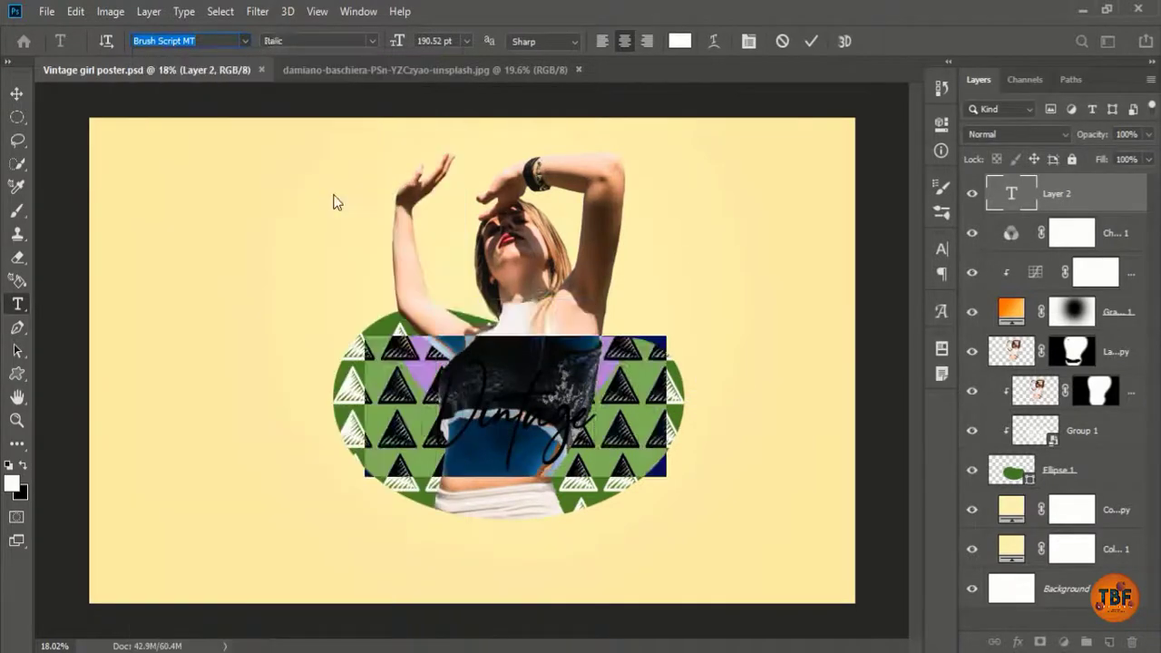
Step: Widen the letter tracking, scale the text up, move it up-left, and commit
click(942, 247)
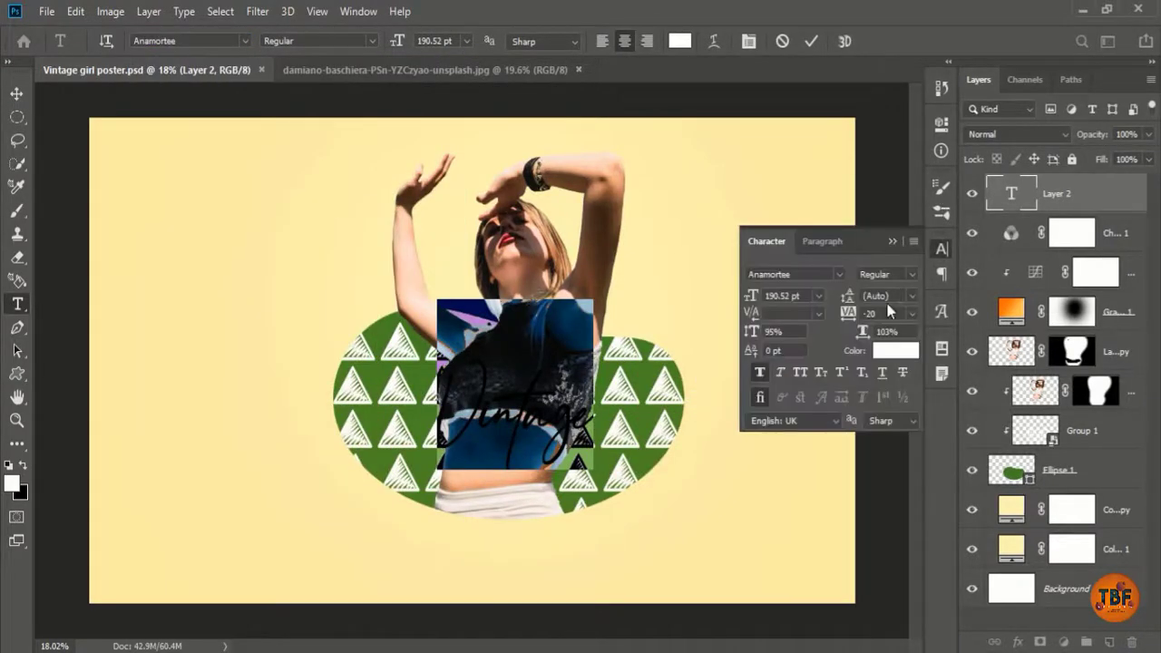
mouse_move(849, 313)
mouse_down()
mouse_move(867, 315)
mouse_move(852, 315)
mouse_up()
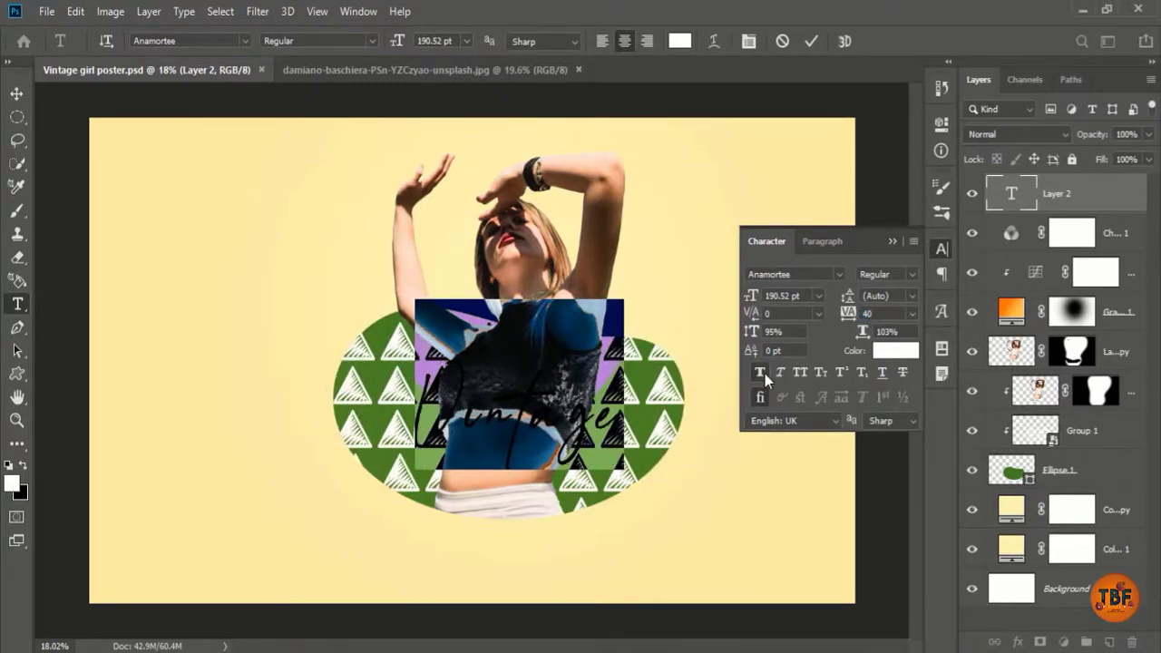
click(942, 247)
drag(622, 468, 678, 515)
drag(604, 456, 566, 430)
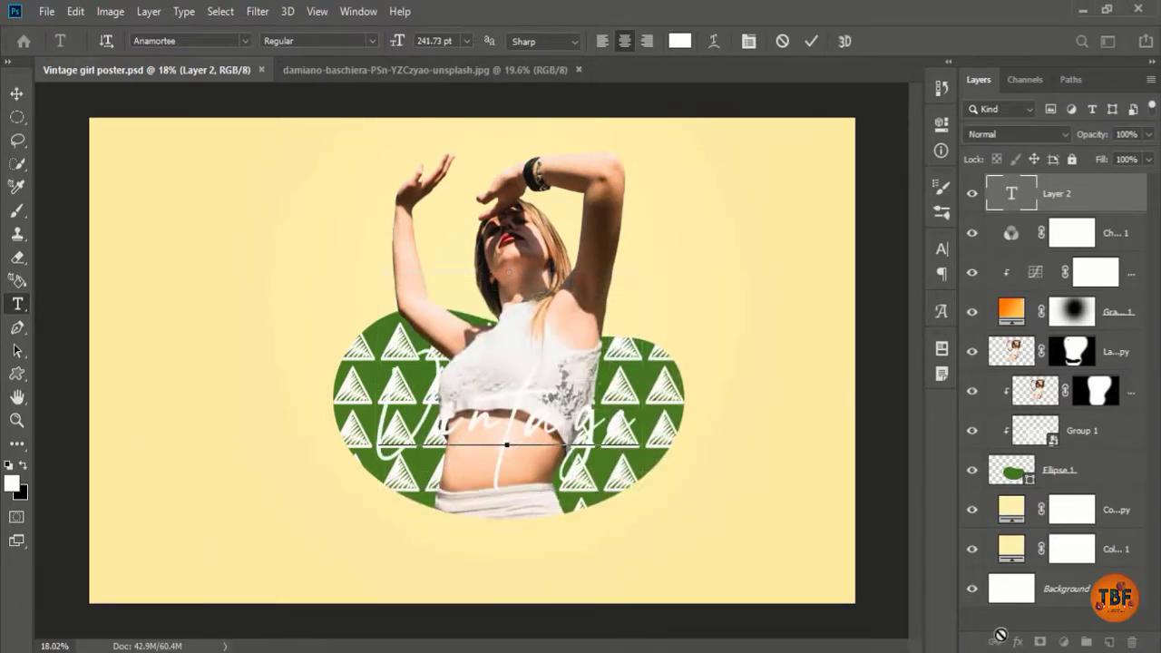
key(ctrl+Return)
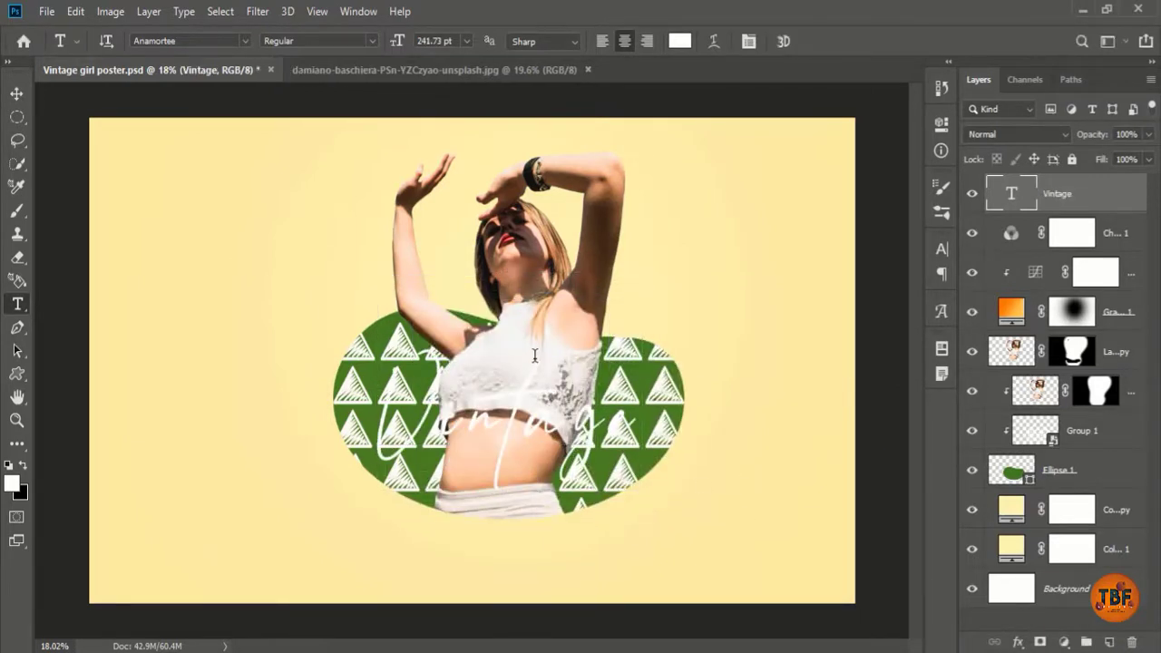
Step: Add a Stroke layer style to the Vintage text
key(ctrl+t)
key(Return)
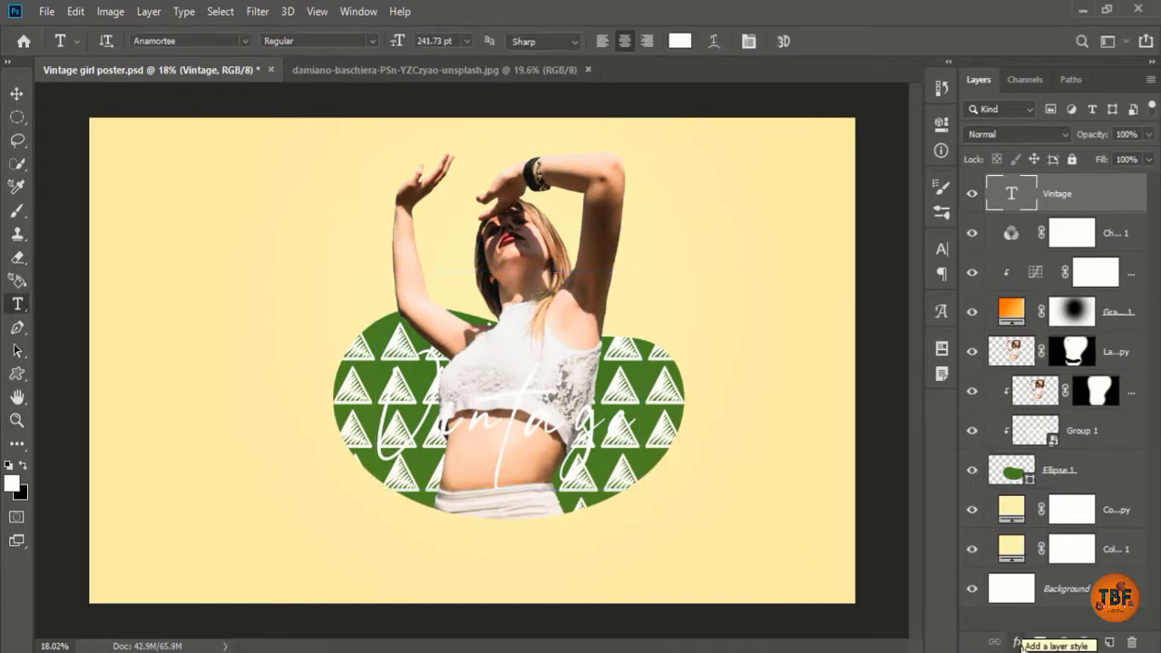
click(1020, 642)
click(1045, 513)
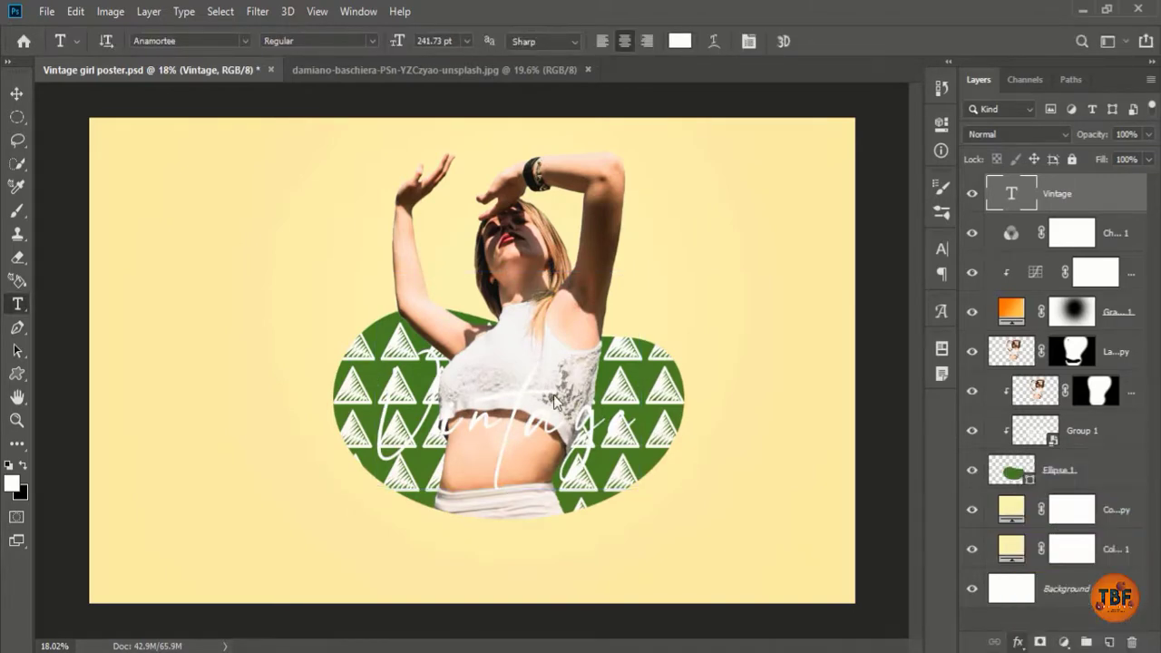
Step: Set the Vintage stroke to 20 px, Outside position, Normal blending
text(10)
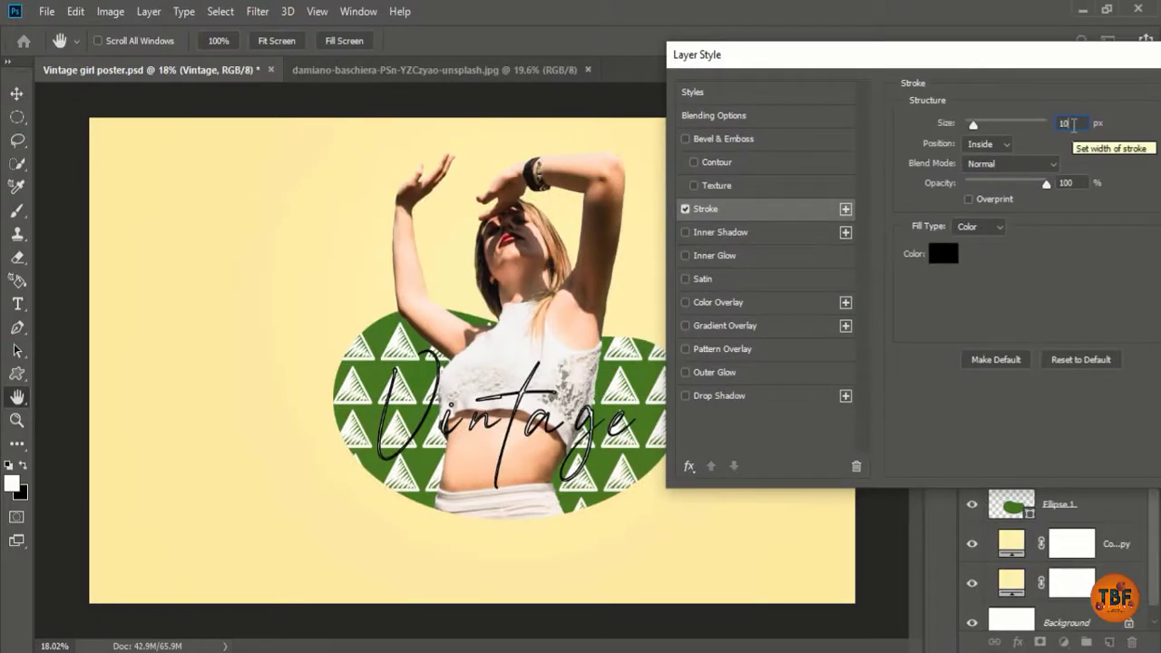
click(989, 143)
click(1003, 166)
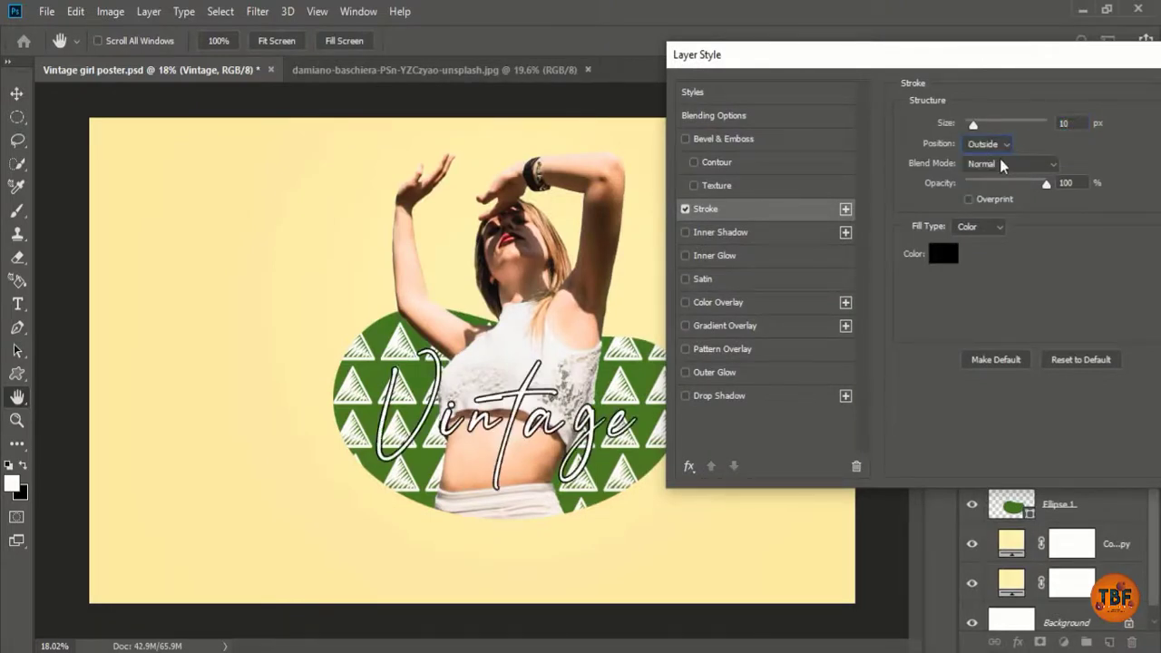
double_click(1065, 124)
text(20)
click(1010, 163)
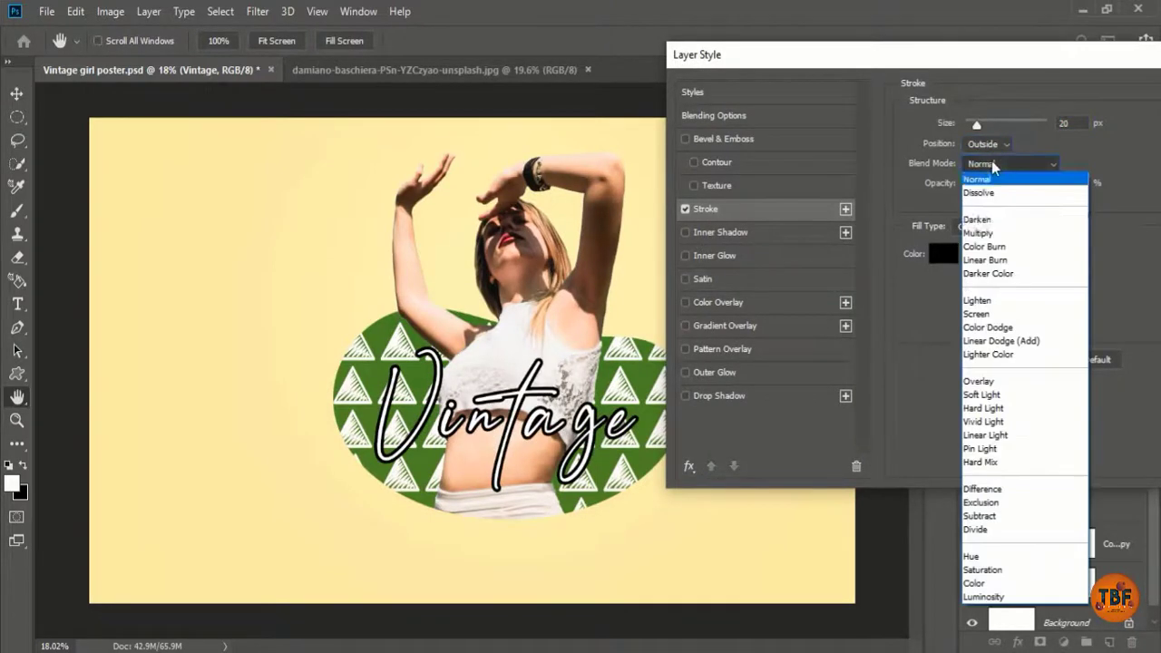
click(975, 313)
click(1009, 163)
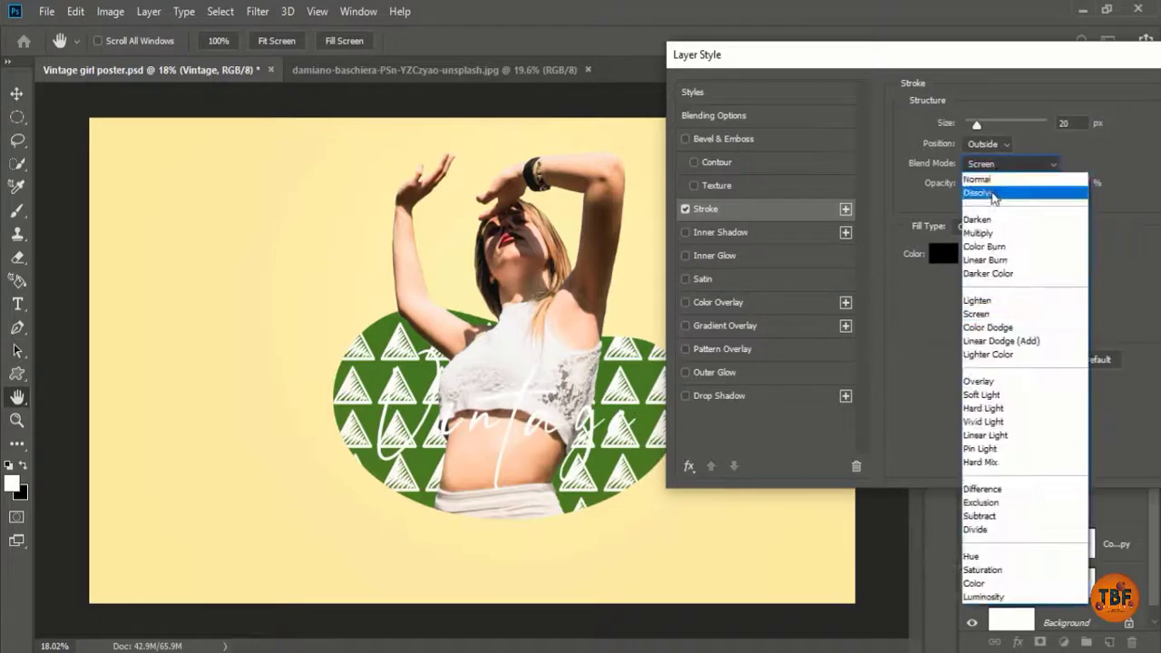
click(977, 180)
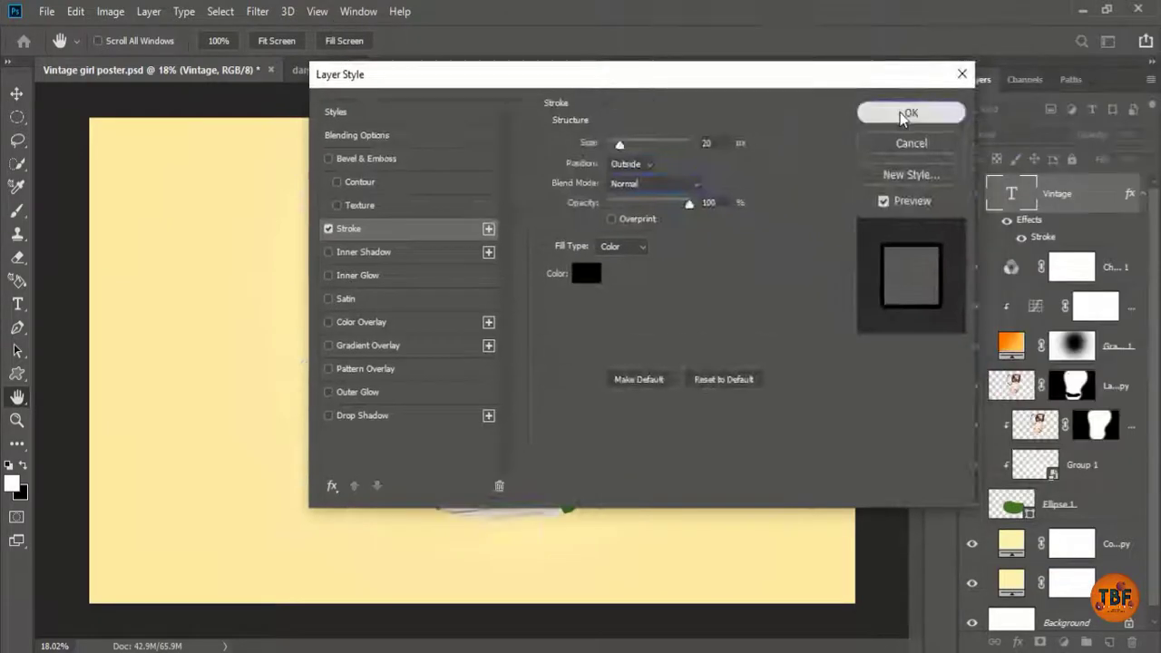
key(Return)
Step: Skew the Vintage text about -14° to rise rightward, then scale and reposition it
key(ctrl+t)
drag(722, 242, 696, 328)
drag(697, 466, 705, 469)
drag(583, 417, 577, 408)
Step: Commit the Vintage text transform, hide that layer, and add a Color Overlay to the lower girl layer
key(Return)
click(973, 198)
click(1043, 425)
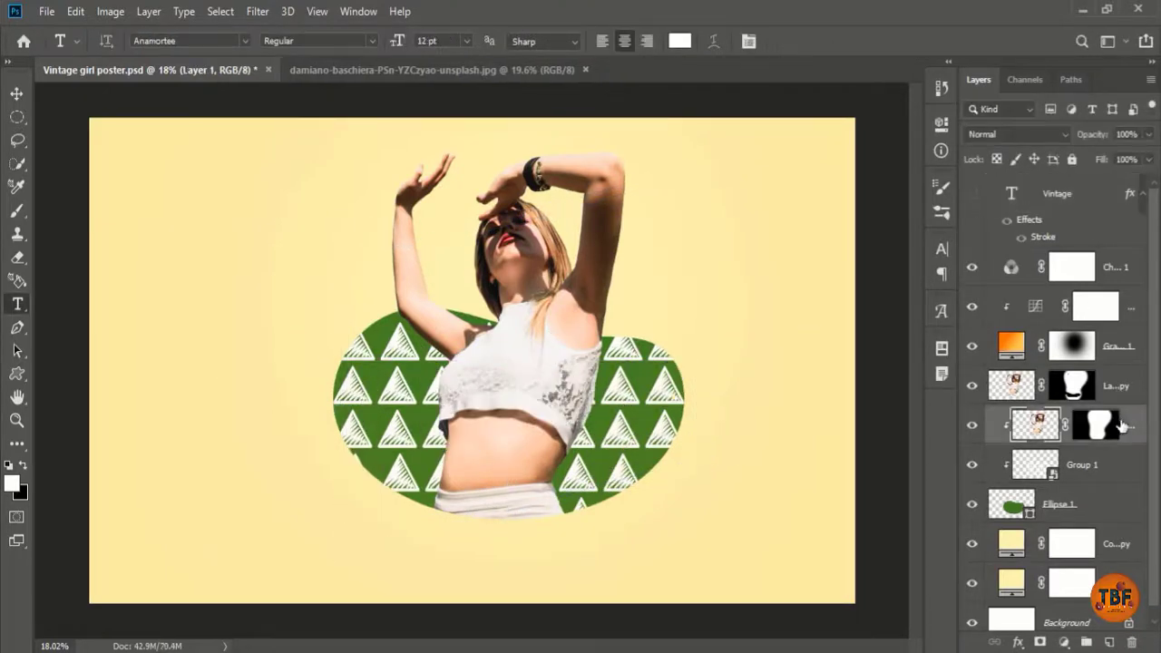
click(1018, 642)
click(1034, 572)
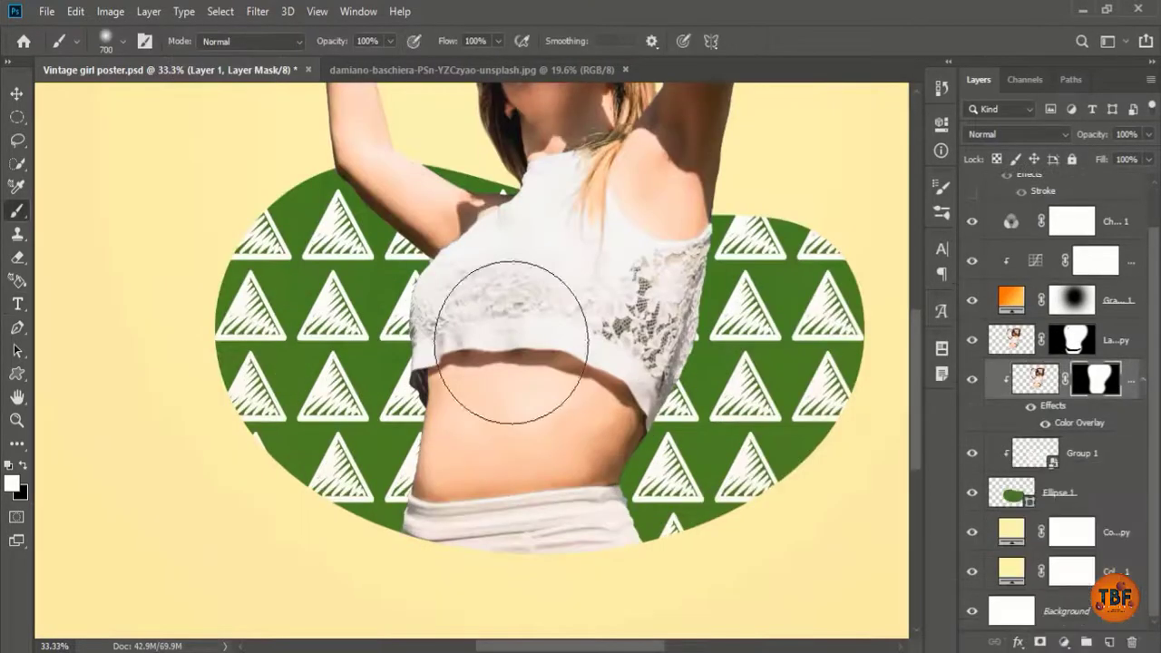
Step: Offset the girl copy to the right and enlarge it slightly to reveal the dark shadow
drag(493, 350, 532, 338)
key(ctrl+minus)
key(ctrl+minus)
key(ctrl+t)
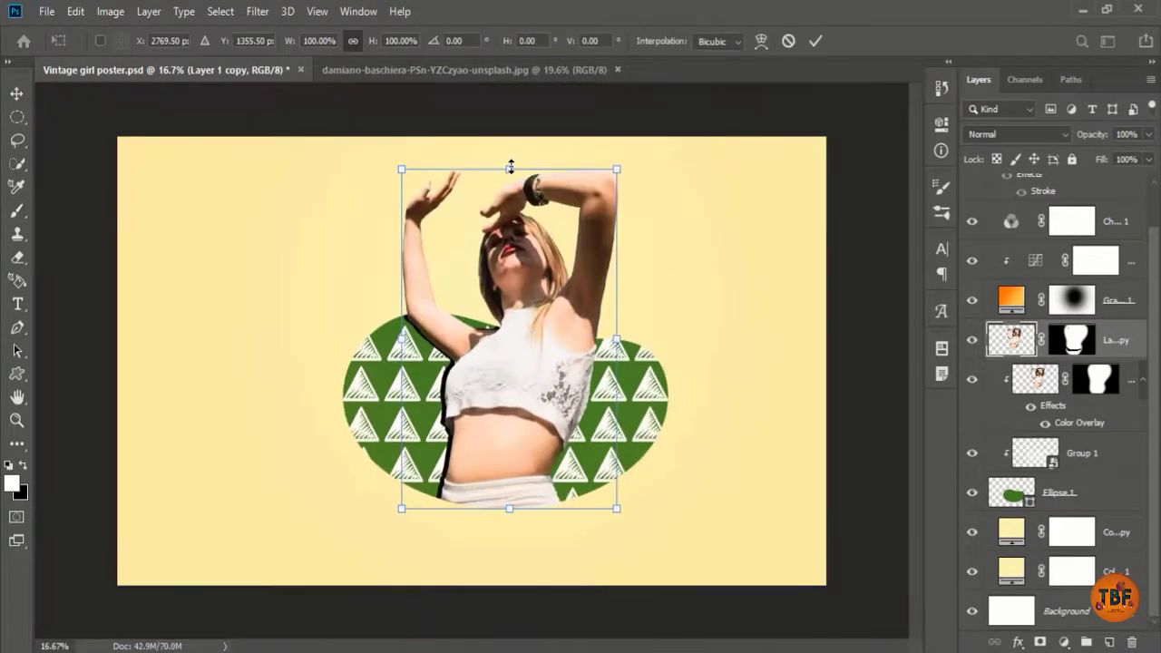
drag(510, 167, 510, 156)
key(Return)
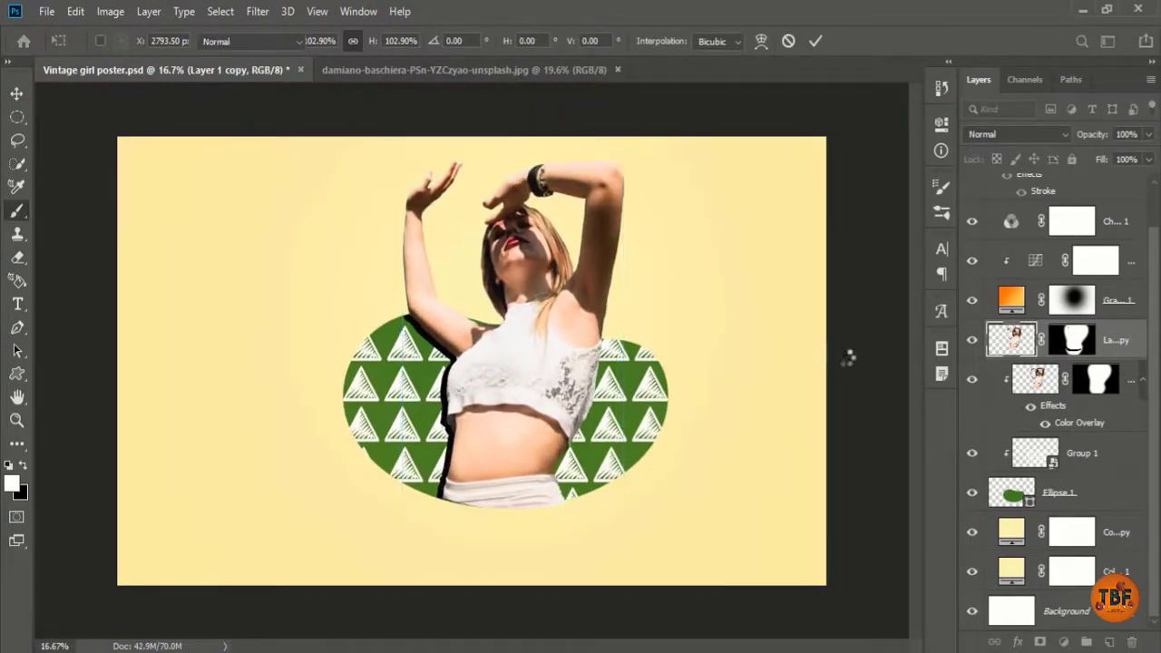
Step: Lower the shadow's Color Overlay opacity to 81% and test Screen and Color Dodge blending
double_click(1079, 422)
drag(635, 72, 745, 38)
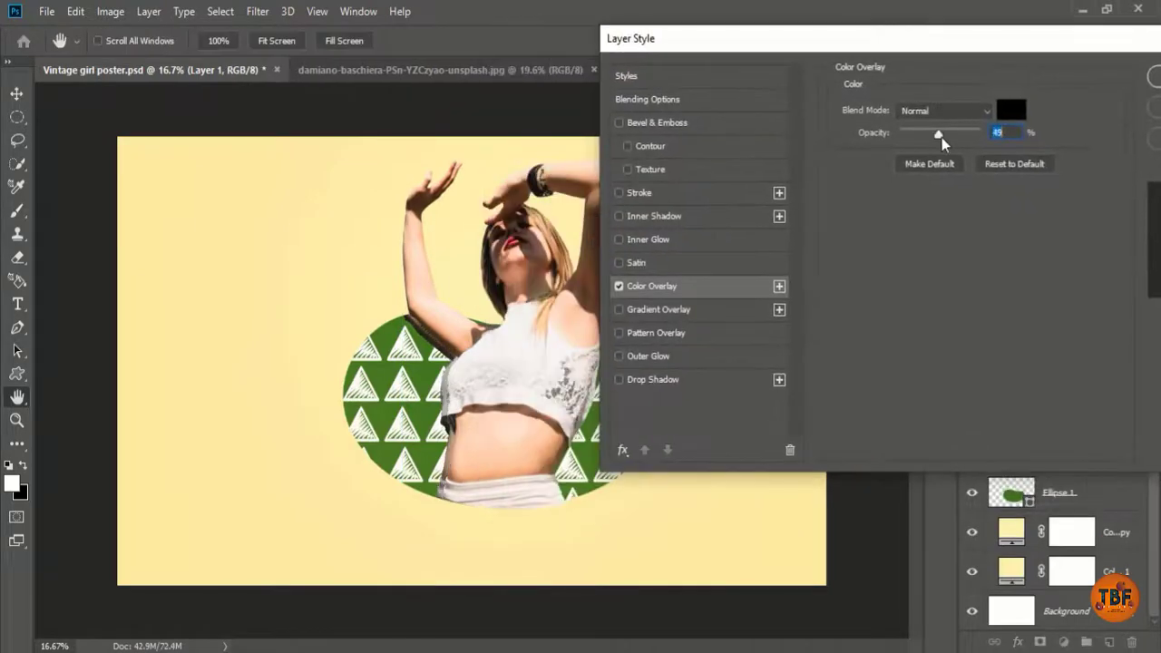
drag(979, 134, 967, 138)
click(940, 113)
click(926, 261)
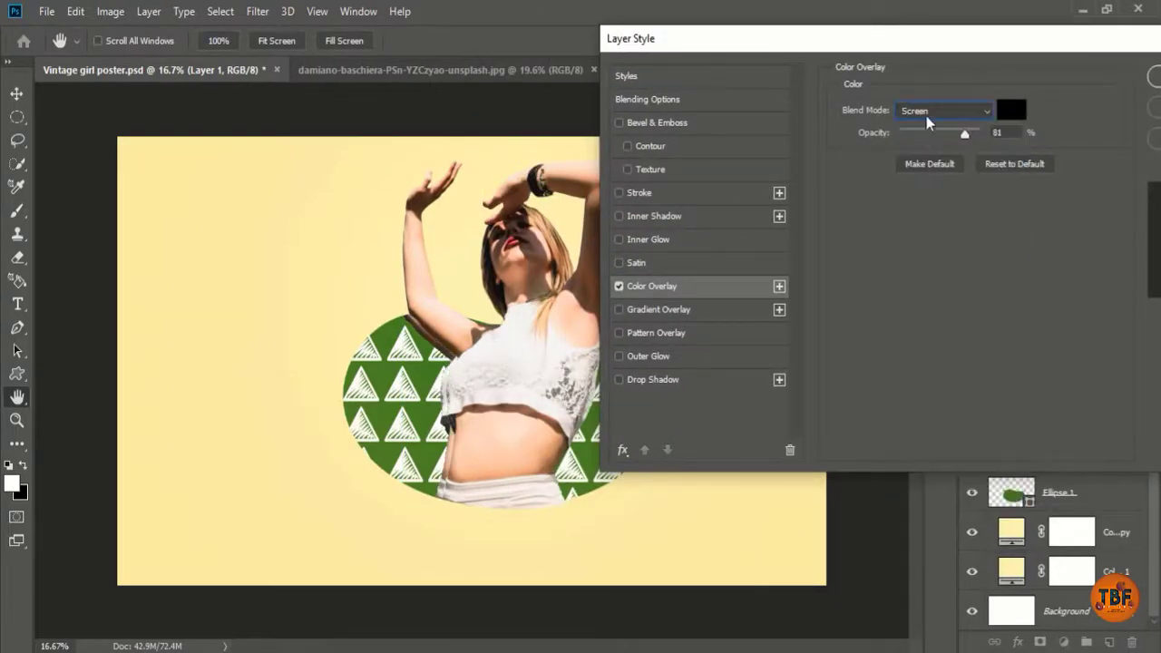
click(927, 115)
click(923, 275)
Step: Set the shadow overlay to Hard Light at 65% opacity
click(936, 114)
click(935, 247)
click(944, 111)
click(939, 328)
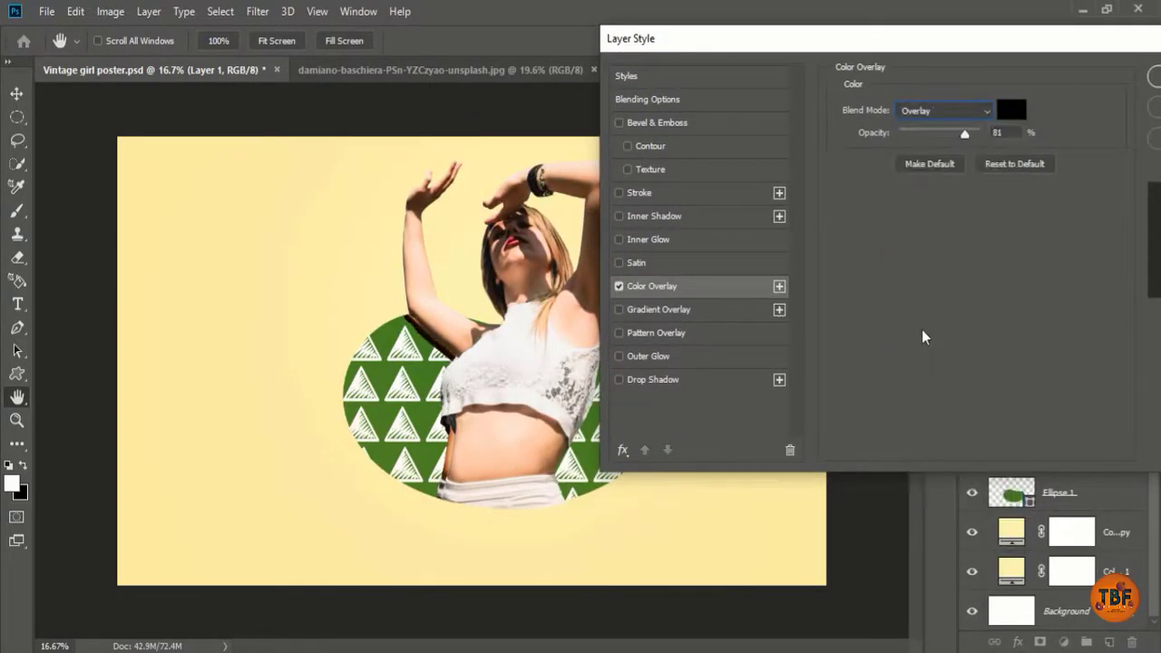
click(943, 111)
click(944, 354)
drag(966, 136, 957, 138)
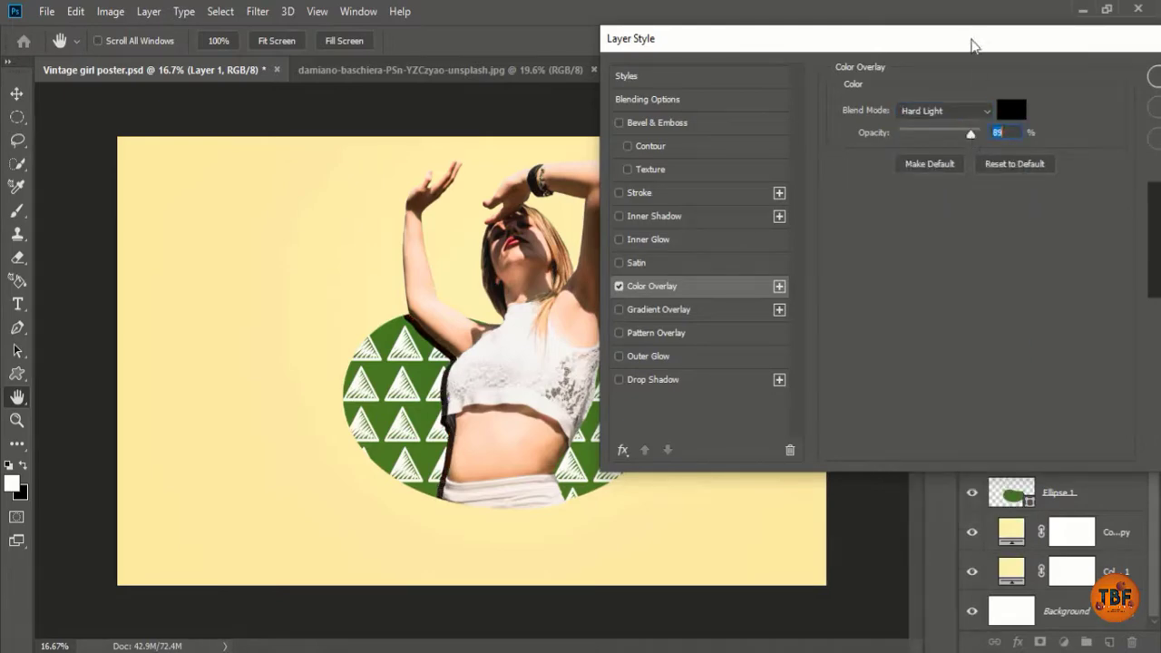
key(Return)
Step: Save the poster and make the Vintage text layer visible again
key(b)
key(ctrl+s)
scroll(1052, 363, up, 1)
click(971, 193)
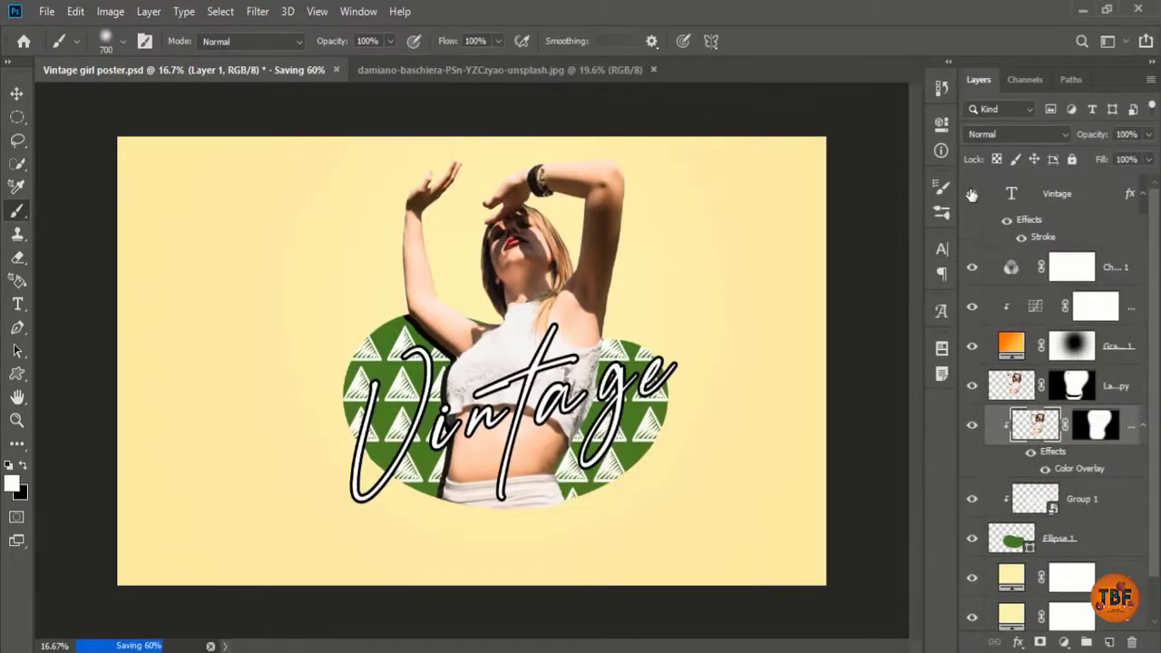
Step: Add a new empty Layer 2 above the green Ellipse 1 layer
scroll(1157, 379, down, 1)
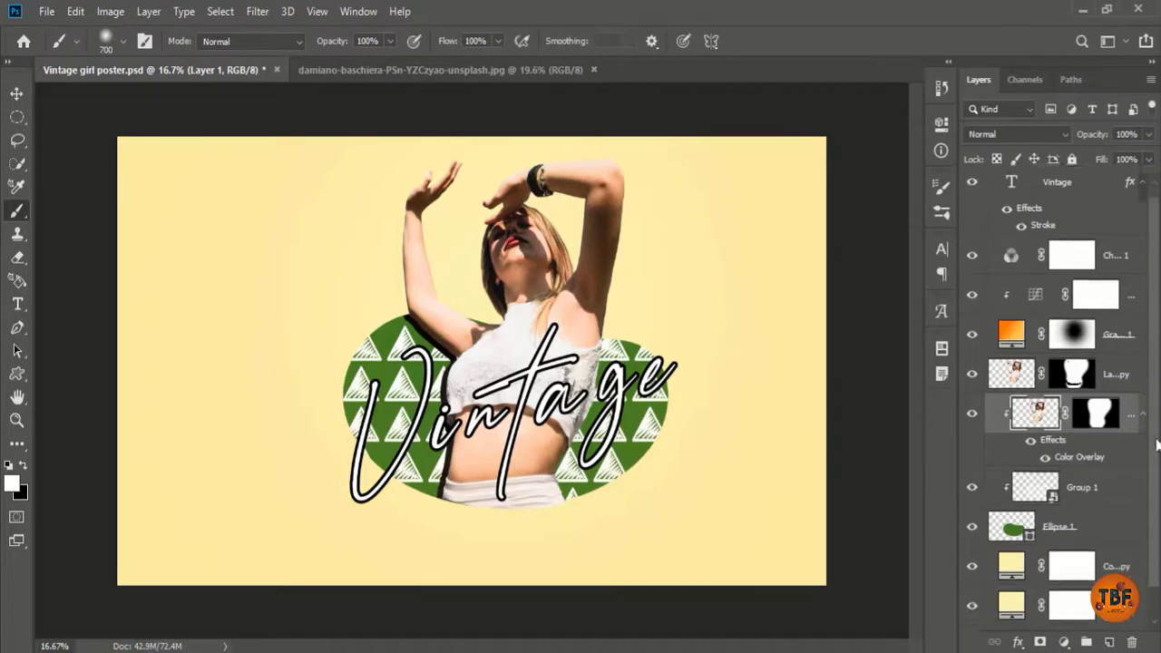
click(1057, 492)
click(1109, 643)
click(1152, 79)
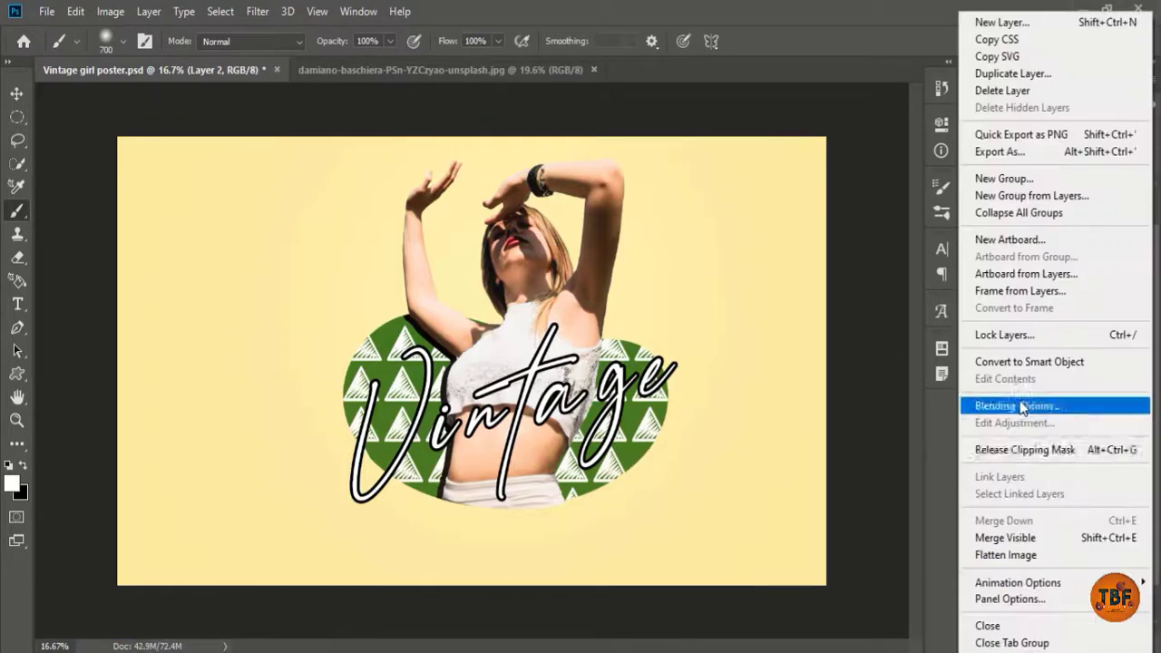
click(1014, 455)
key(ctrl+z)
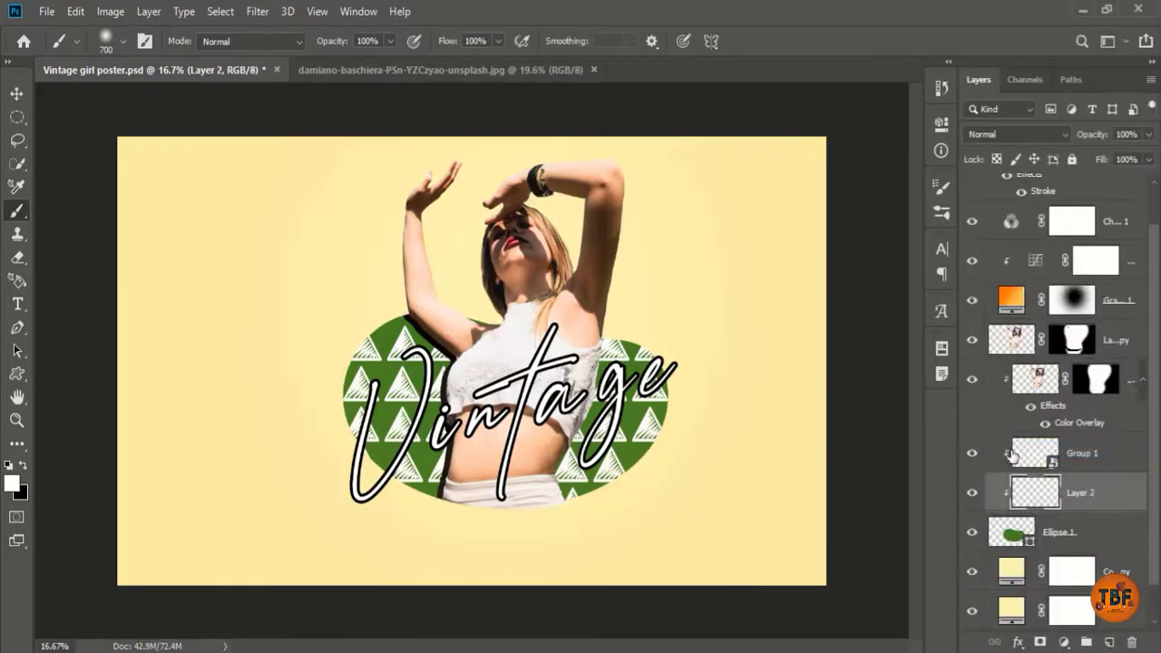
Step: Release Layer 2's clipping mask, move it below Ellipse 1, and save the poster
right_click(1031, 496)
right_click(1012, 318)
click(943, 344)
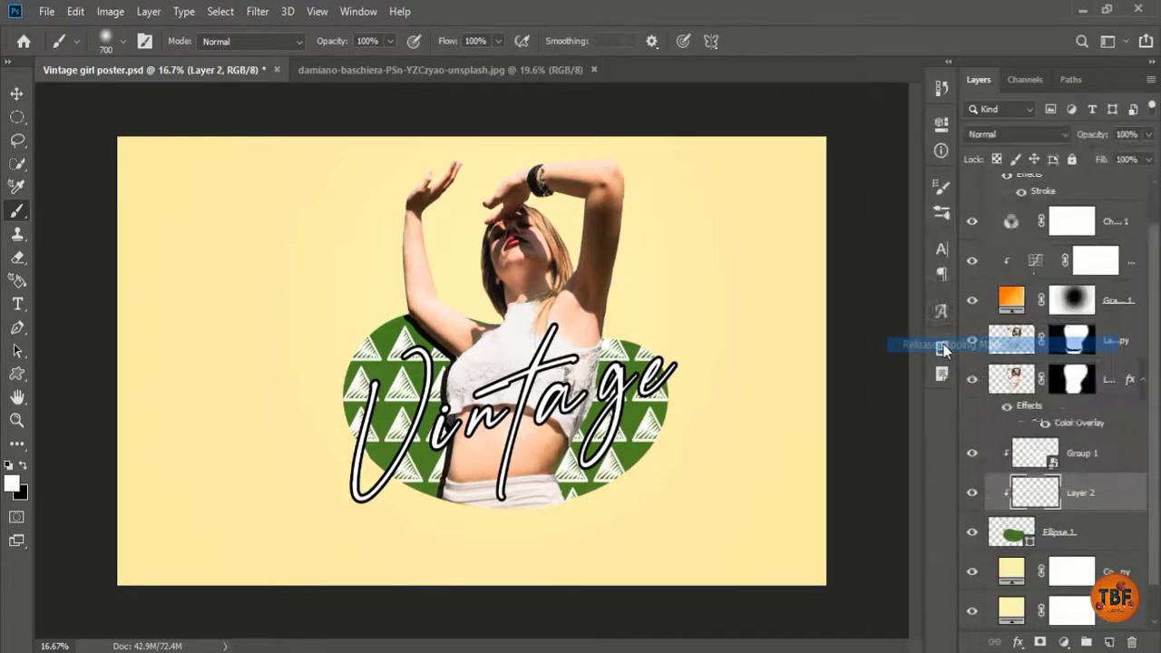
drag(1034, 495, 1095, 551)
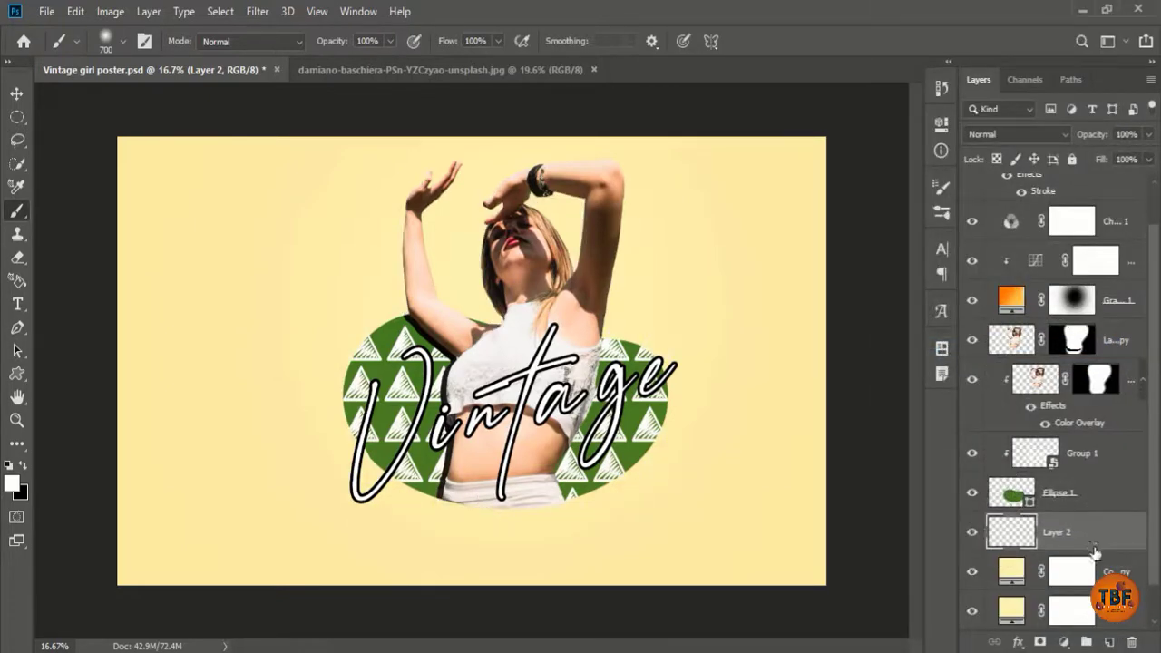
key(ctrl+s)
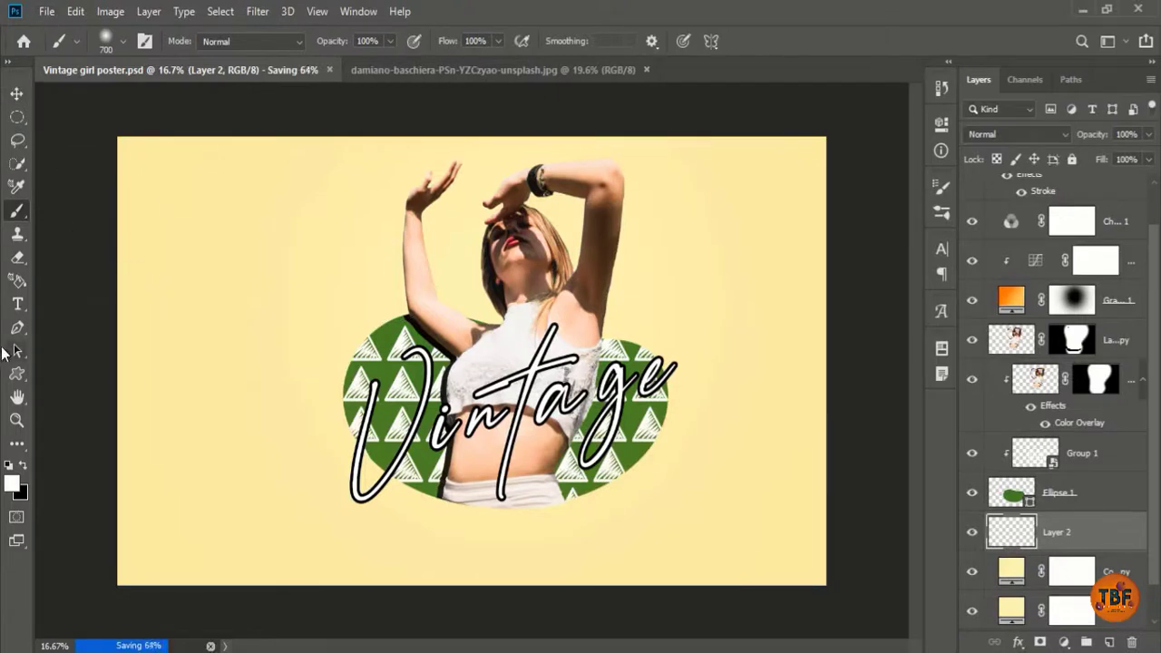
key(u)
scroll(1070, 499, down, 1)
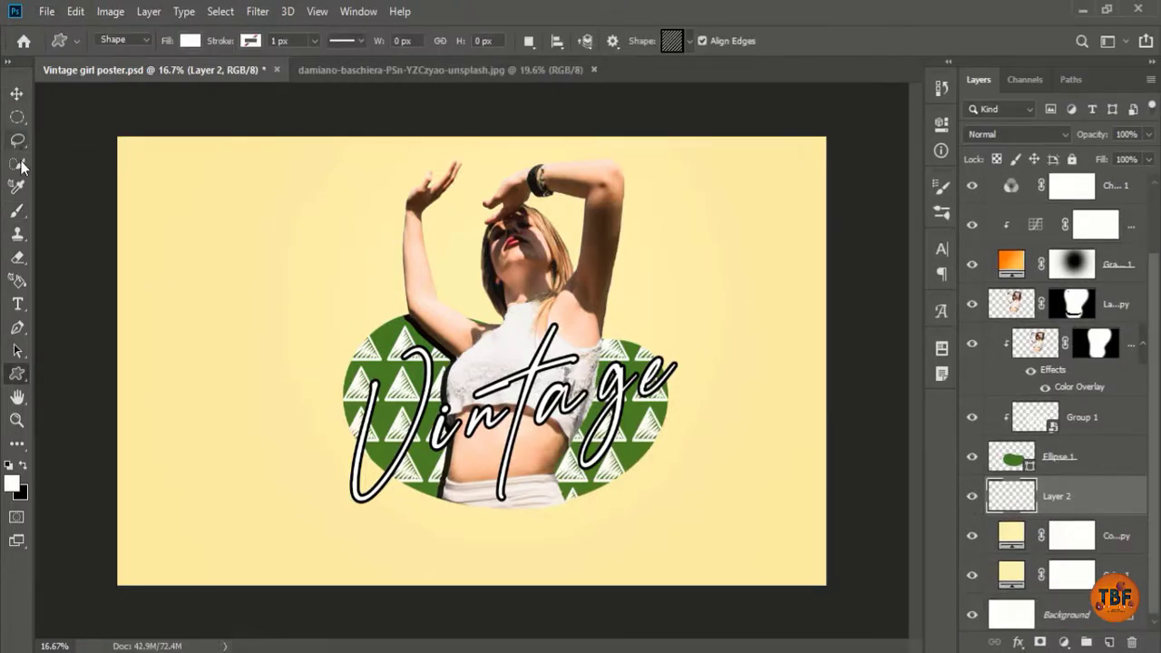
Step: Choose the Brush tool with striped round tip 1745 and wider stamp spacing
click(22, 211)
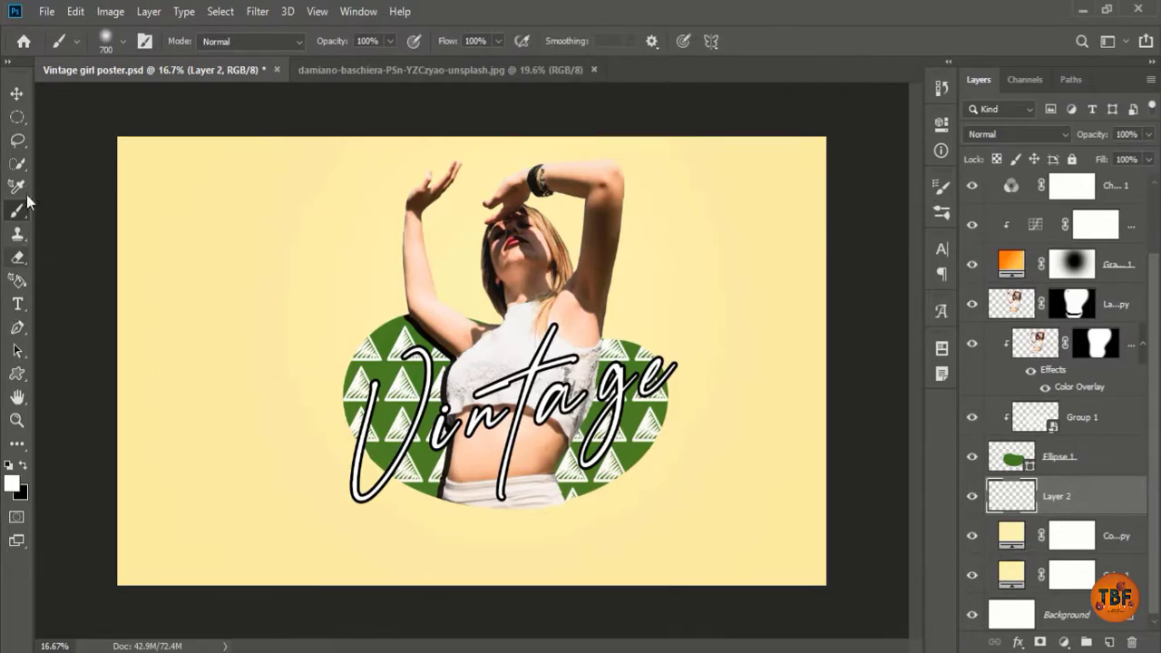
click(921, 193)
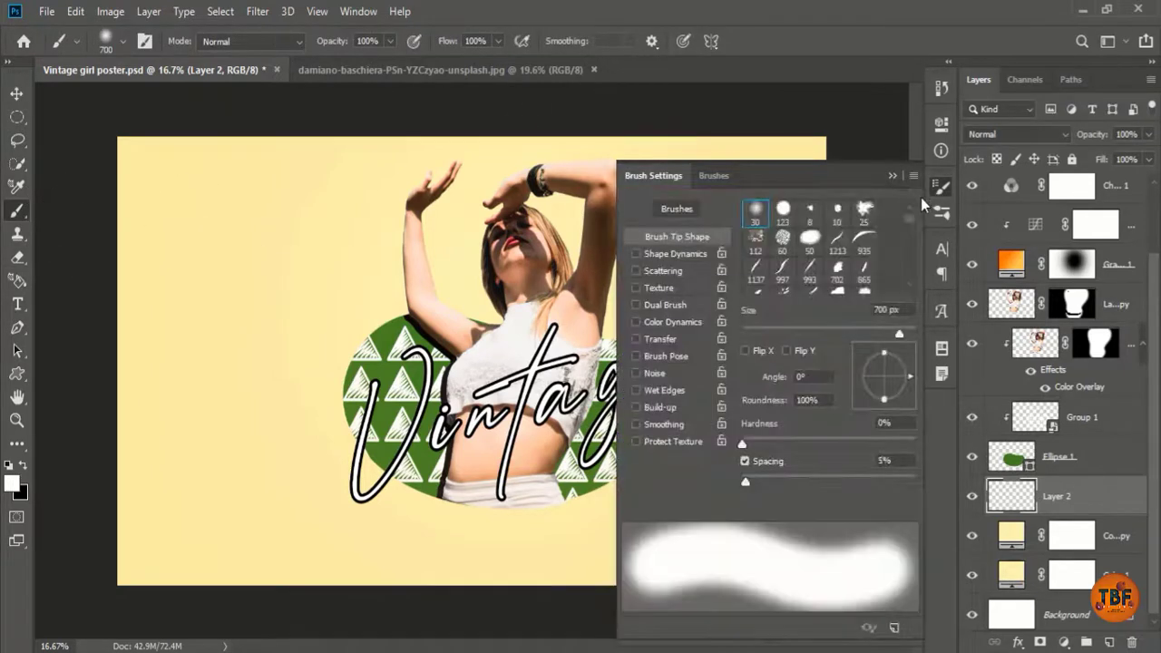
scroll(894, 227, down, 5)
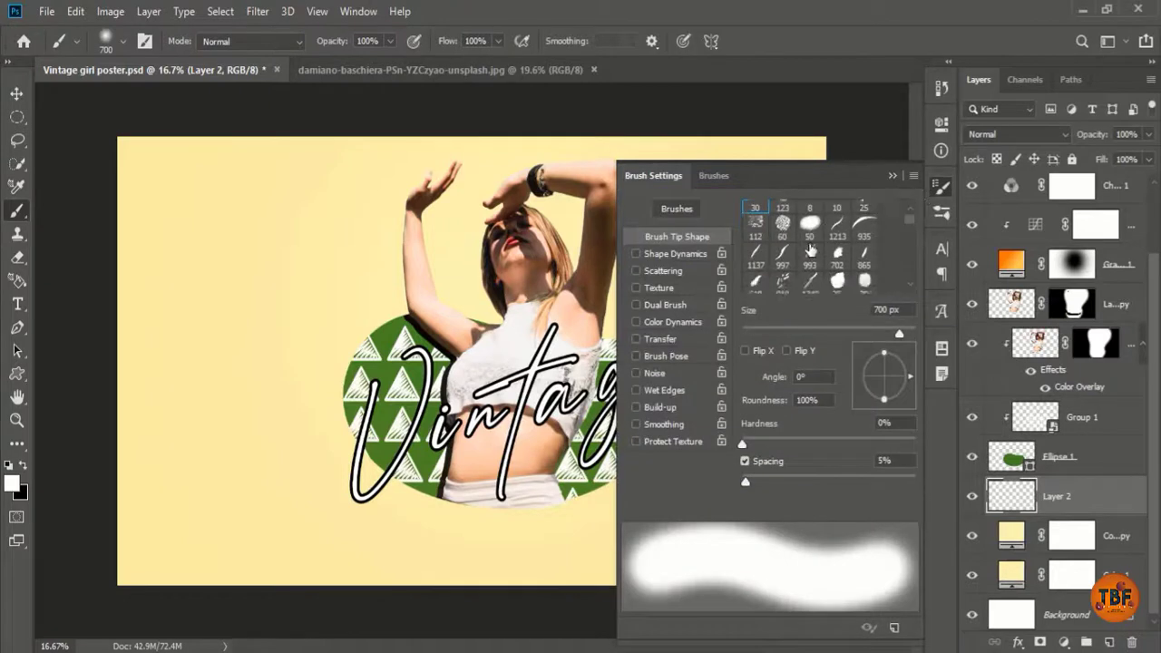
scroll(892, 249, down, 10)
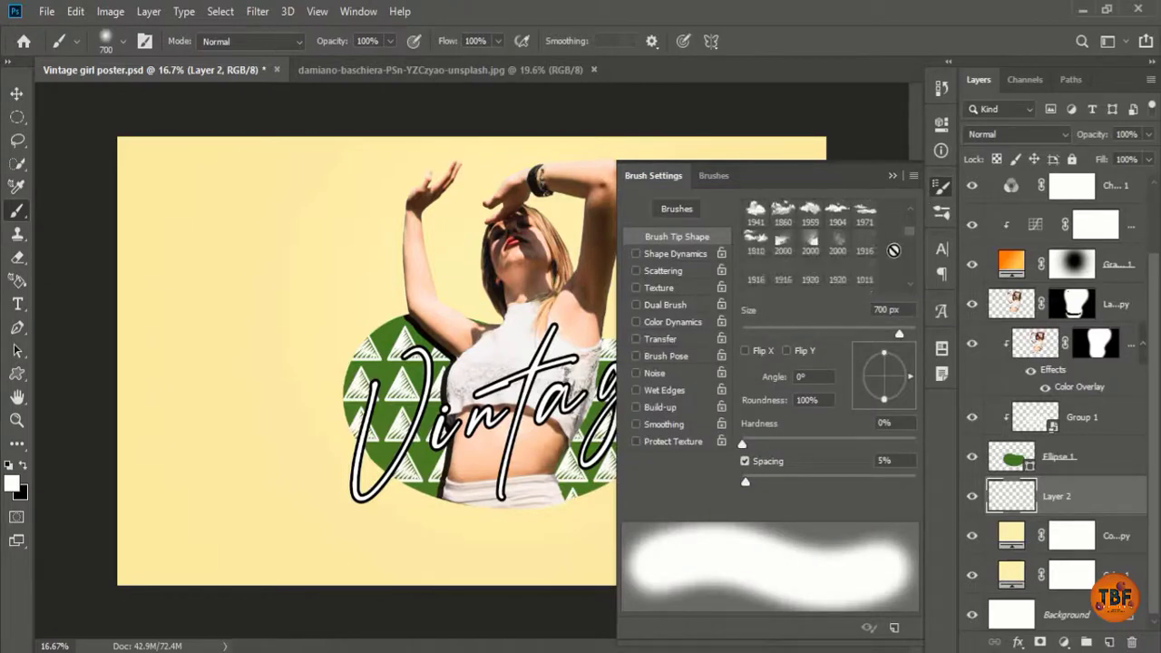
scroll(912, 273, down, 5)
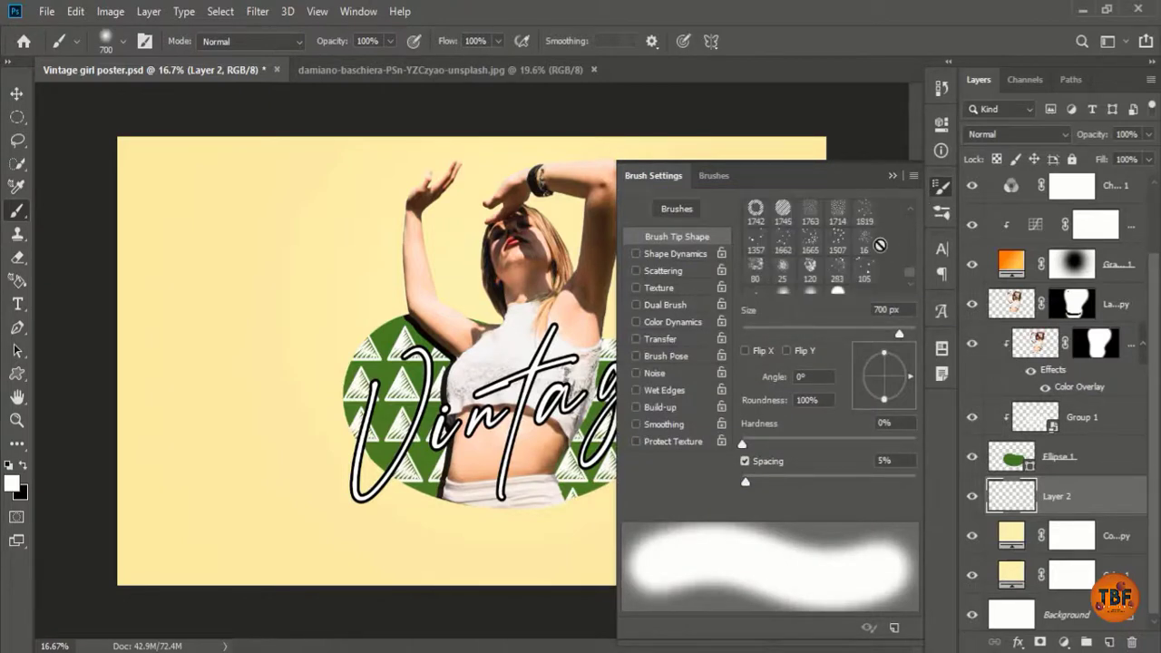
scroll(880, 244, up, 1)
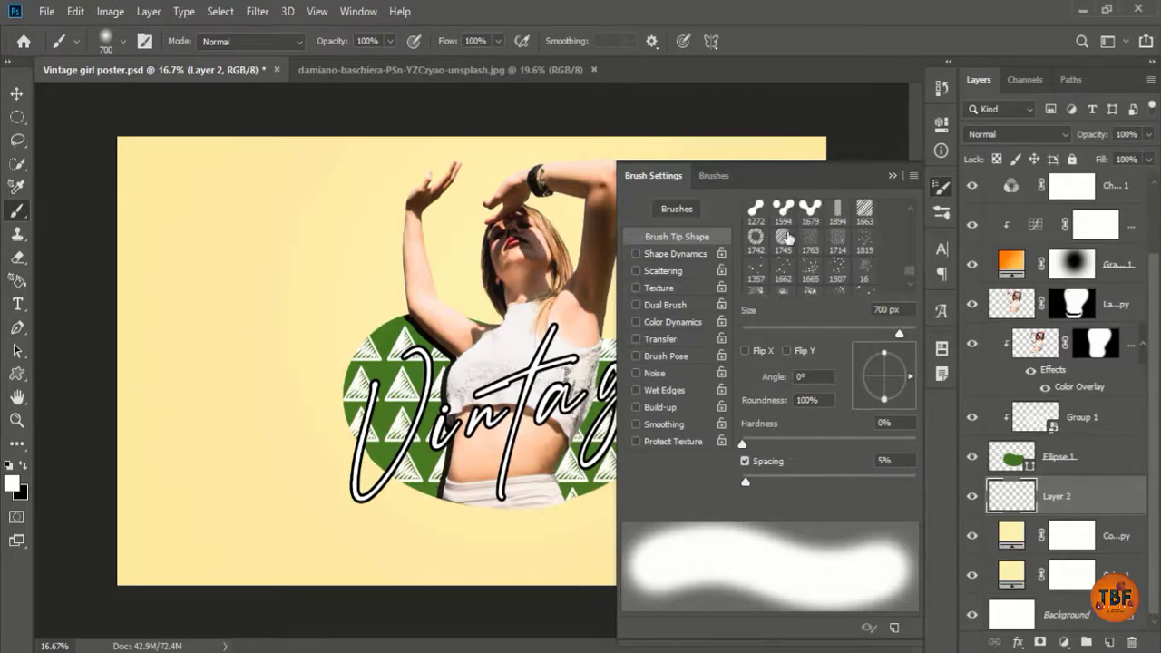
scroll(787, 238, up, 1)
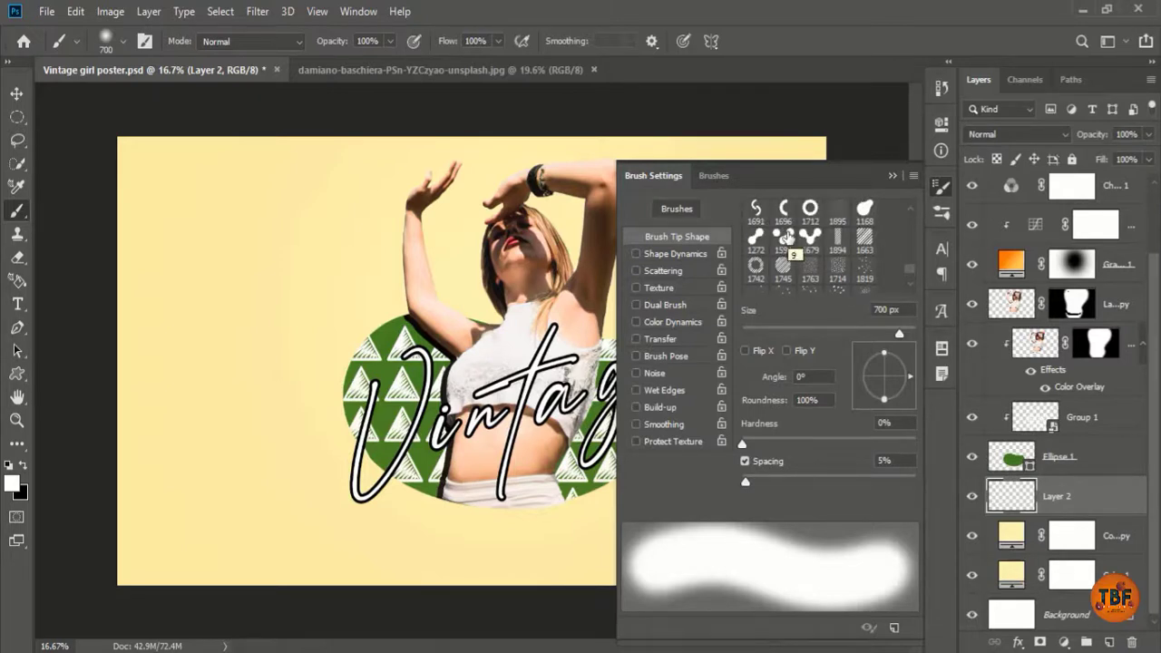
click(782, 268)
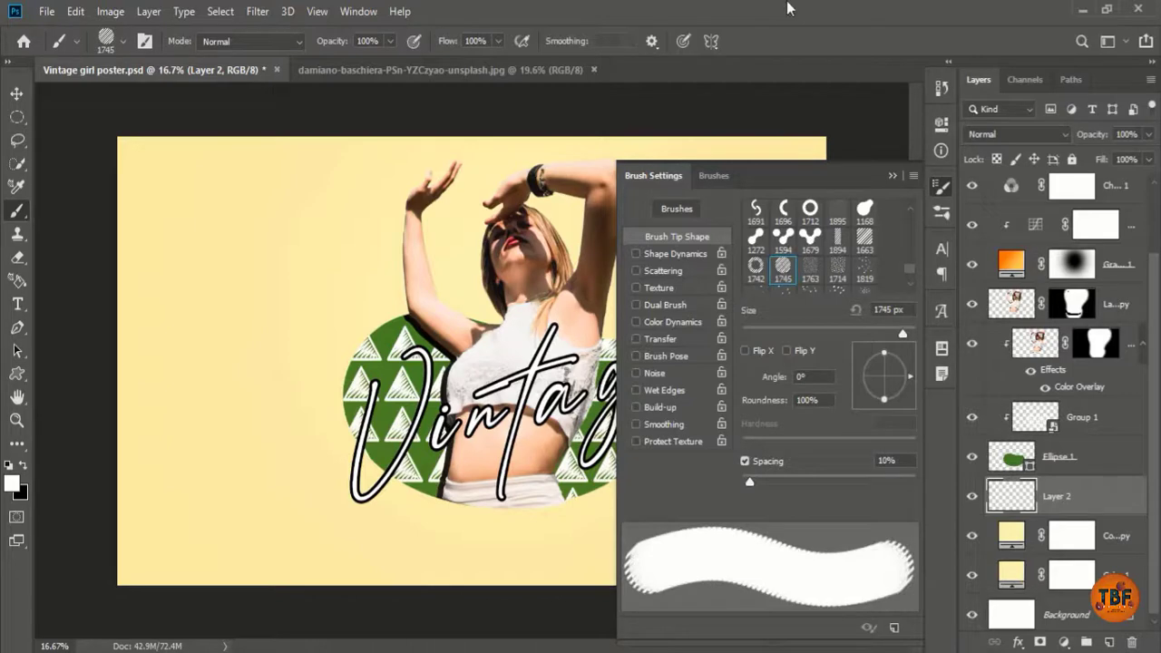
drag(749, 481, 864, 480)
click(938, 189)
Step: Stamp a 1000 px striped circle behind her right side, then switch to tip 1742 at 400 px
click(551, 326)
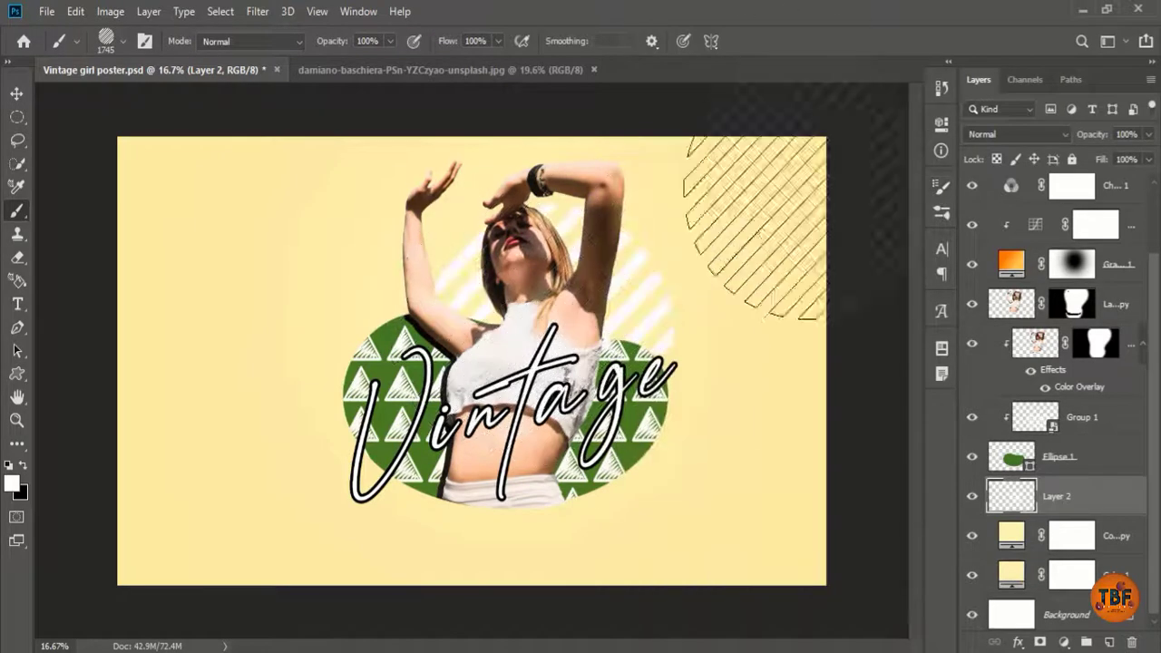
key(ctrl+z)
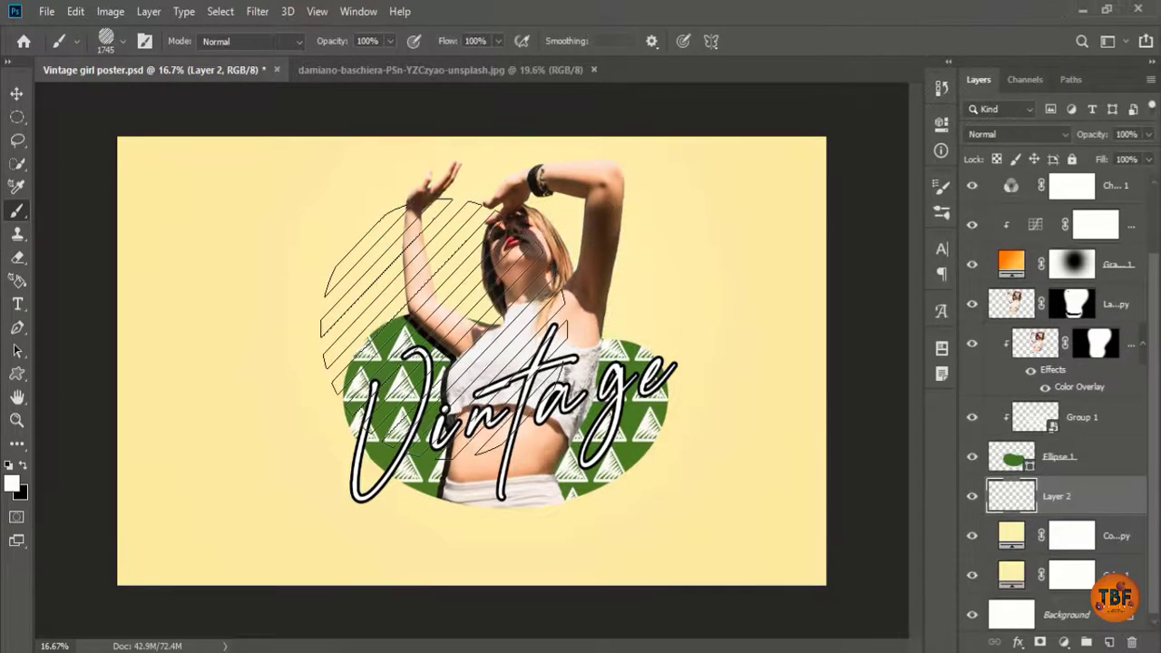
key(bracketleft)
key(bracketleft)
click(602, 338)
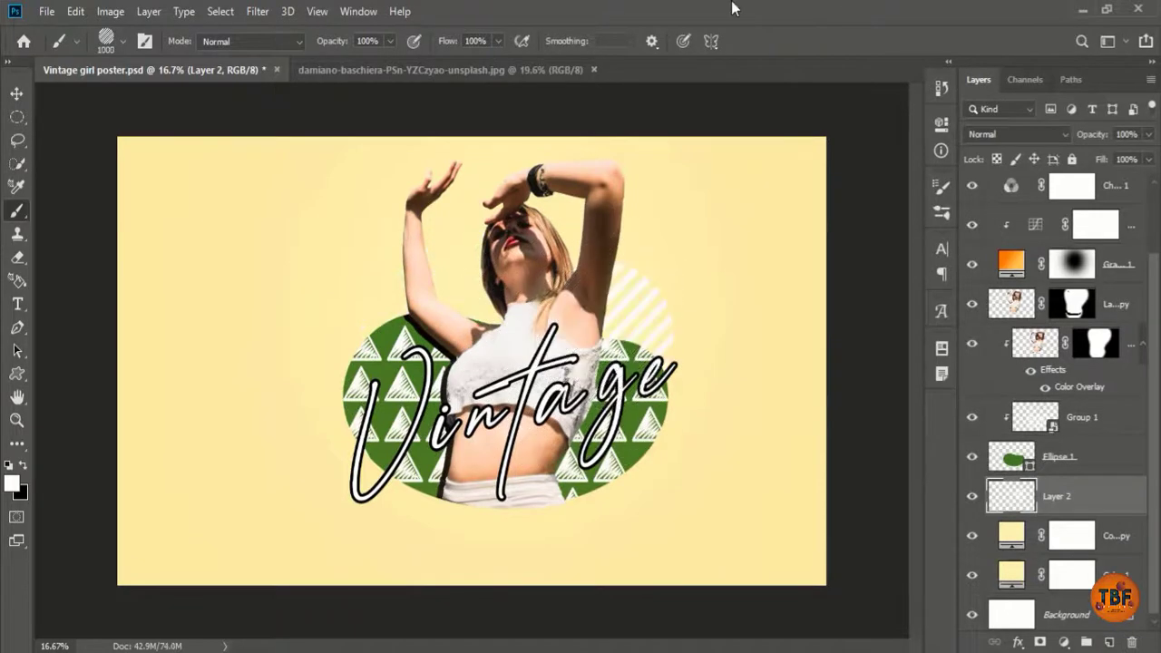
click(941, 189)
click(756, 265)
key(bracketleft)
key(bracketleft)
key(bracketleft)
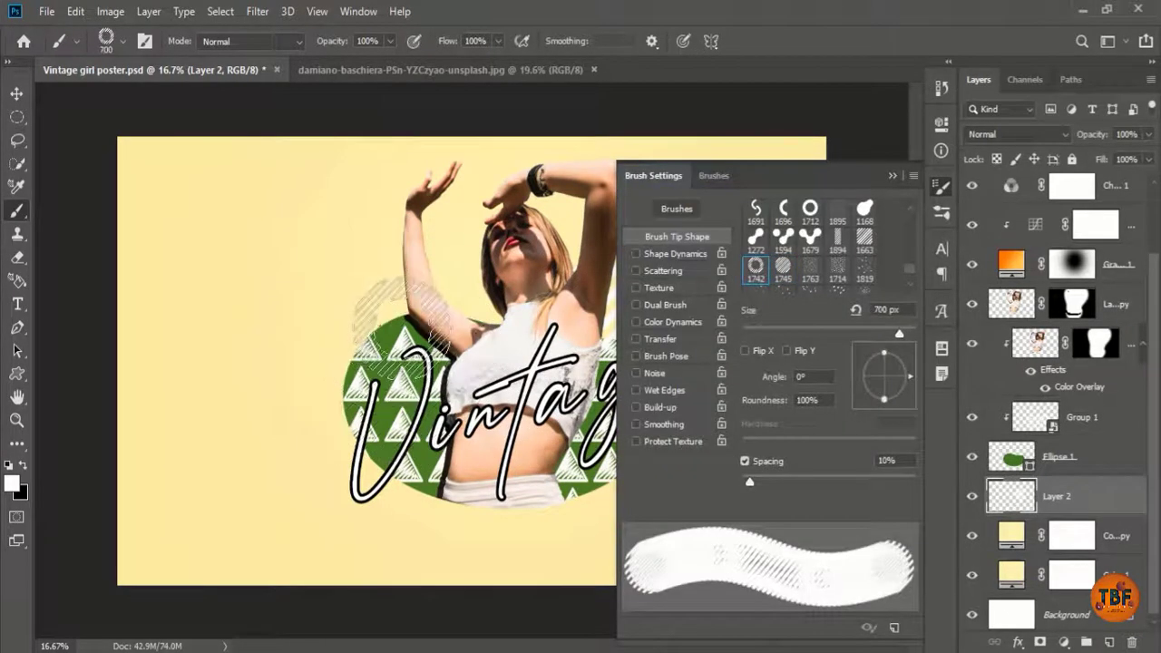
key(bracketleft)
key(bracketleft)
key(bracketleft)
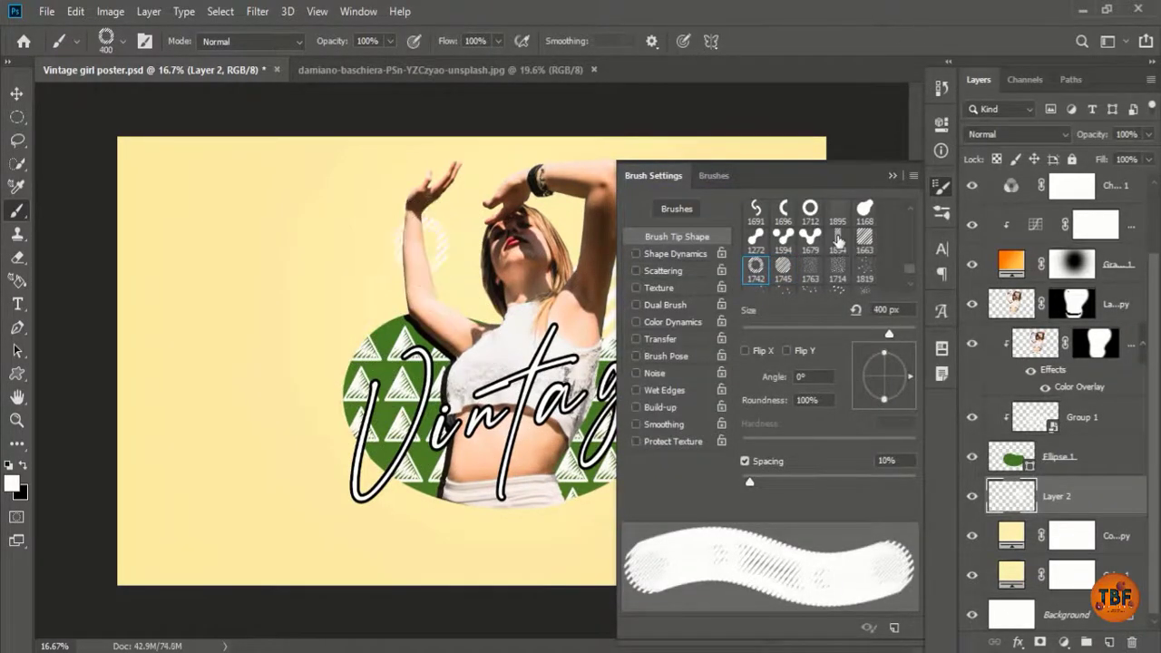
Step: Stamp yellow splatter dots around the woman with tip 1819 at 2300 px
scroll(838, 243, down, 2)
click(864, 228)
click(943, 188)
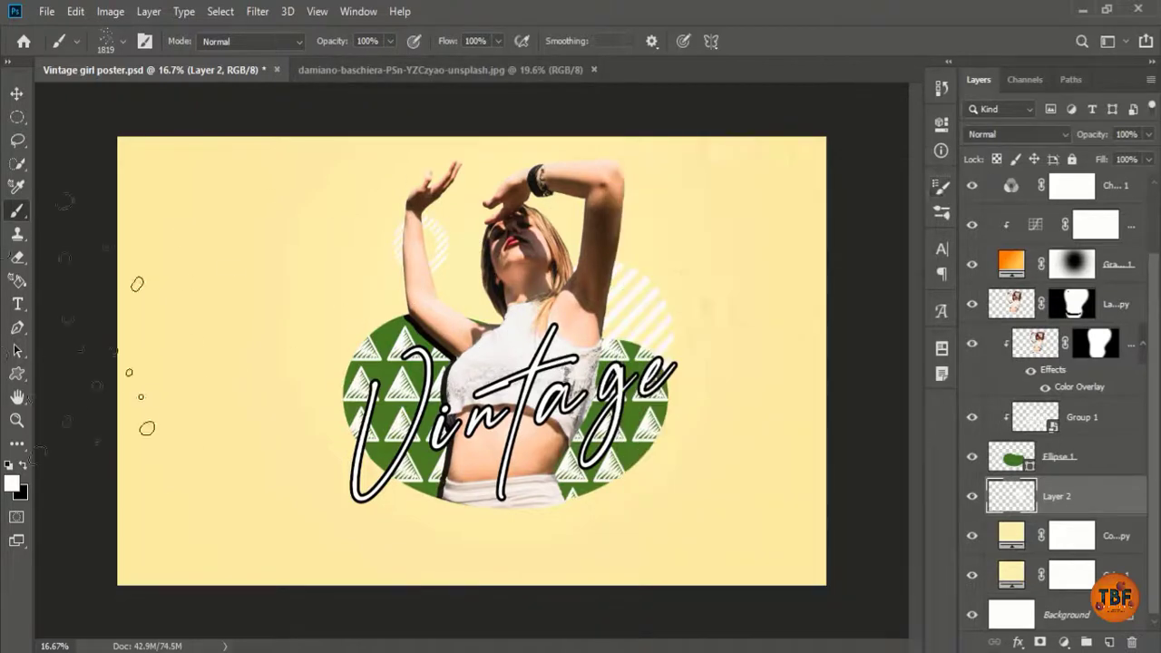
click(12, 484)
click(945, 271)
click(897, 76)
click(1096, 64)
click(513, 335)
key(ctrl+z)
key(bracketright)
key(bracketright)
key(bracketright)
key(bracketright)
key(bracketright)
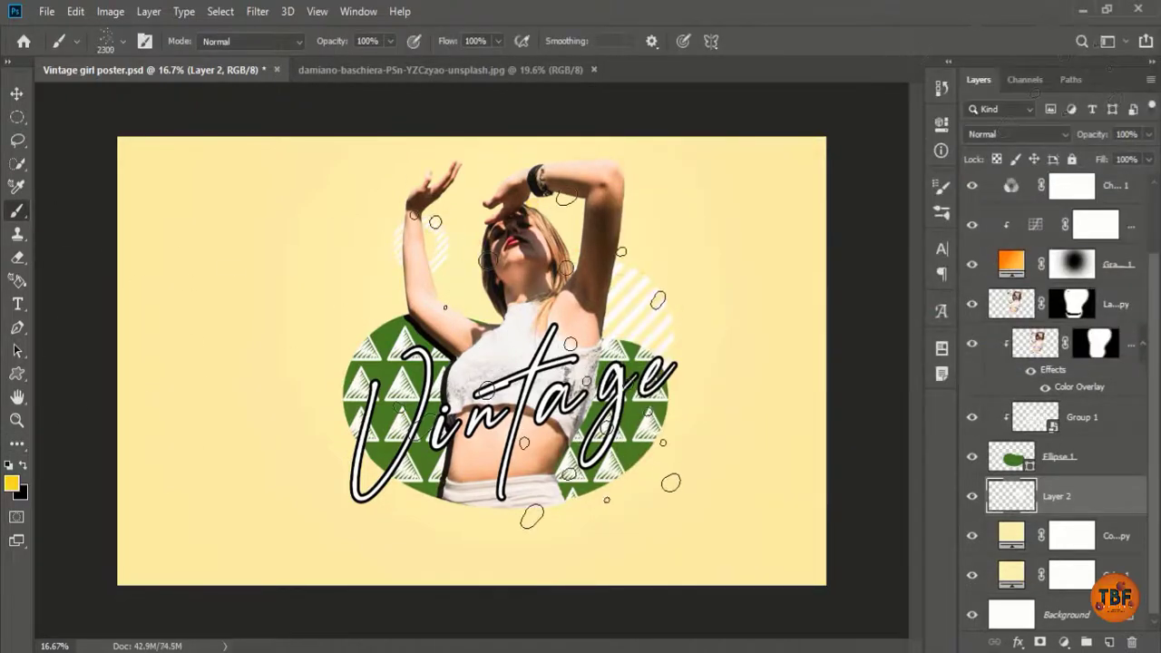
click(540, 362)
Step: Switch to another splatter tip with a darker yellow colour at 1500 px
click(942, 187)
scroll(852, 243, down, 2)
click(866, 251)
click(941, 187)
key(bracketright)
key(bracketright)
key(bracketright)
key(bracketright)
key(bracketright)
key(bracketright)
key(bracketright)
key(bracketright)
key(bracketright)
key(bracketright)
key(bracketright)
key(bracketright)
key(bracketright)
key(bracketright)
key(bracketright)
key(bracketright)
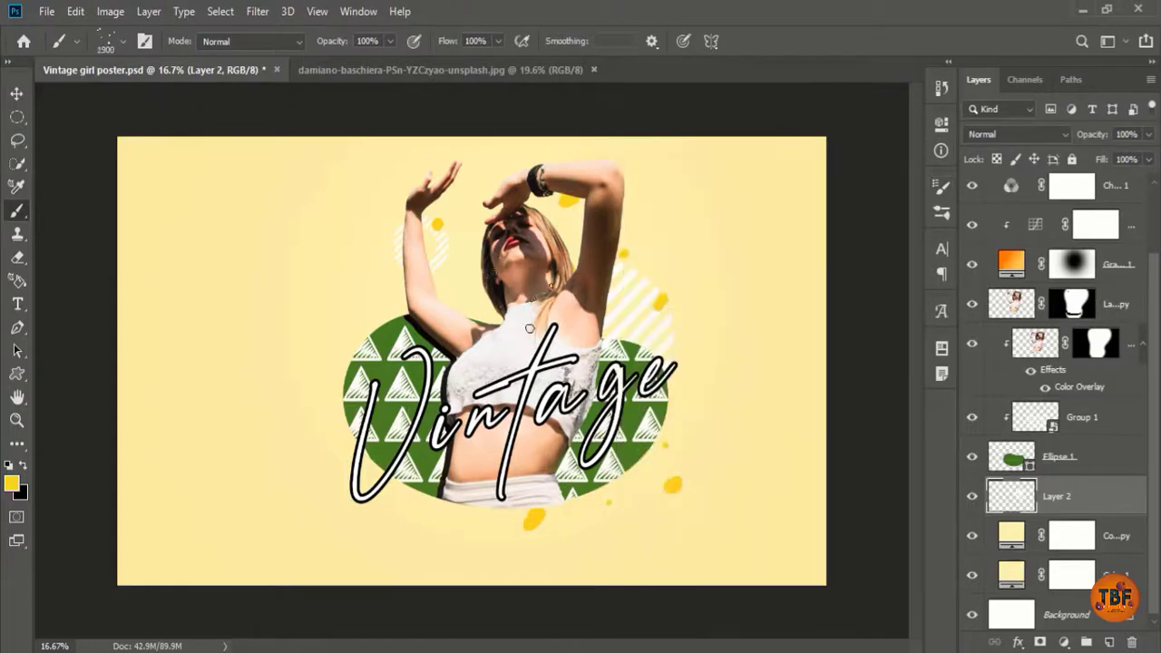
click(11, 483)
click(914, 115)
click(1095, 65)
key(bracketleft)
key(bracketleft)
key(bracketleft)
key(bracketleft)
Step: Stamp dark-yellow dots around the figure with dotted tip 1357, then save the poster
right_click(440, 326)
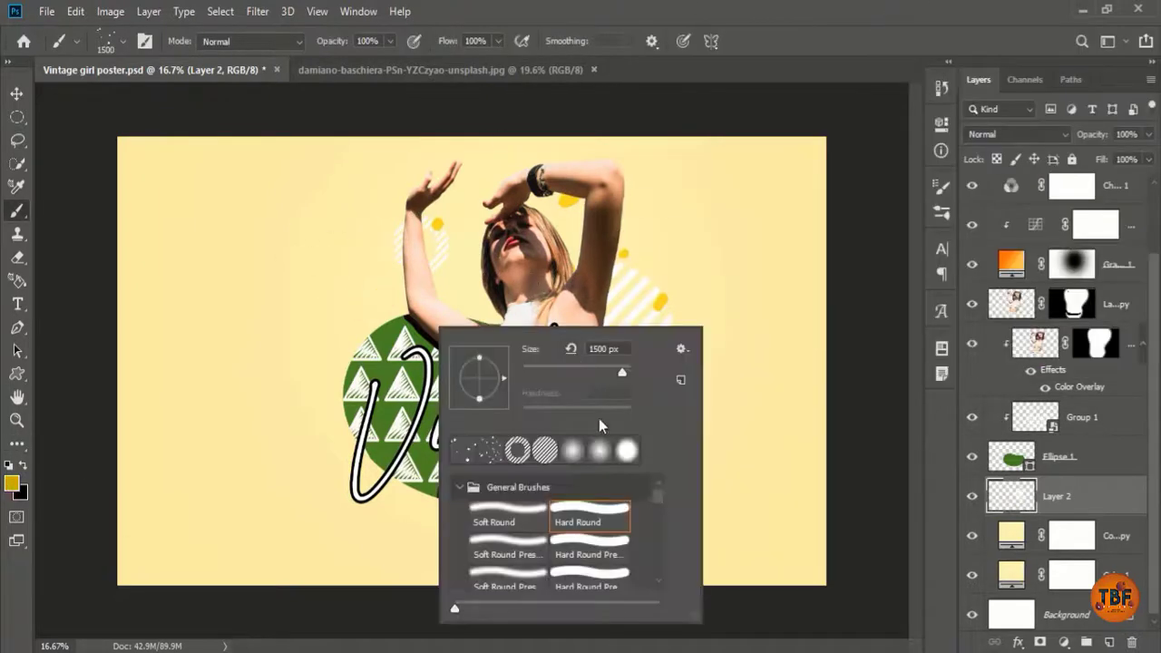
click(942, 187)
scroll(822, 261, down, 4)
click(756, 250)
click(420, 389)
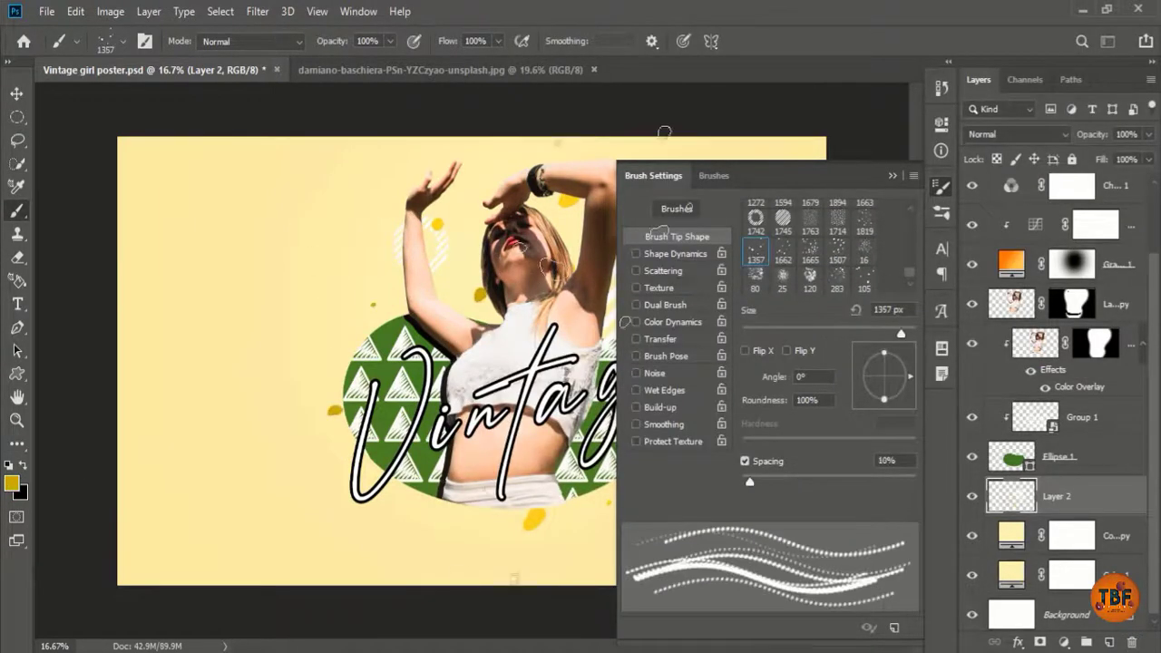
click(942, 187)
key(ctrl+s)
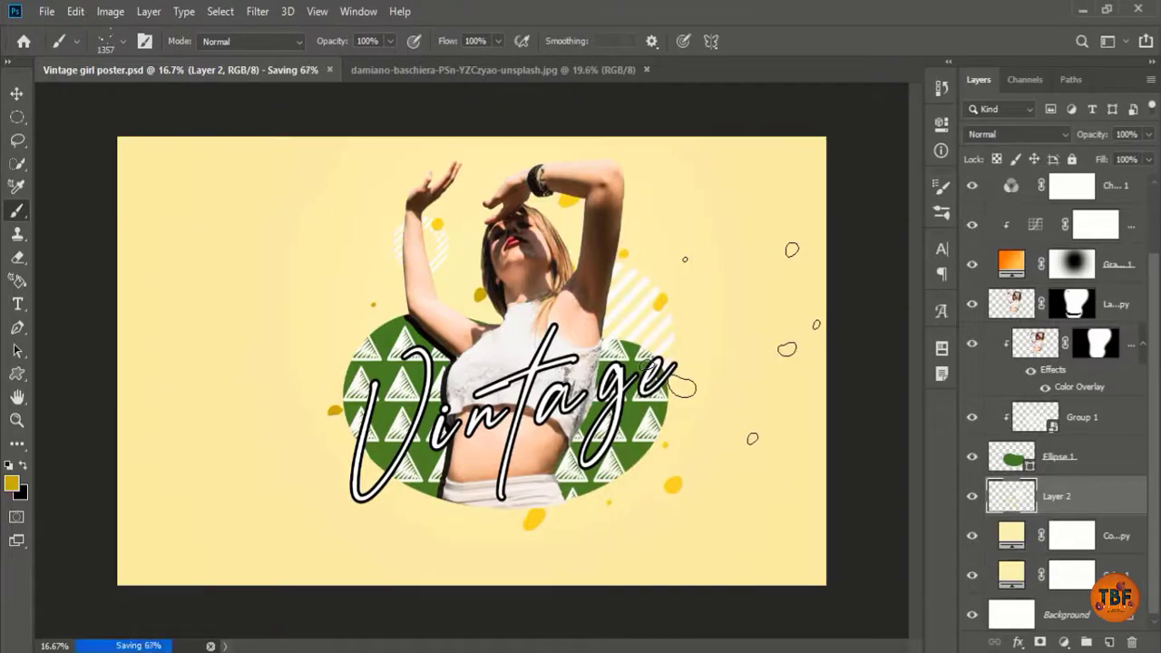